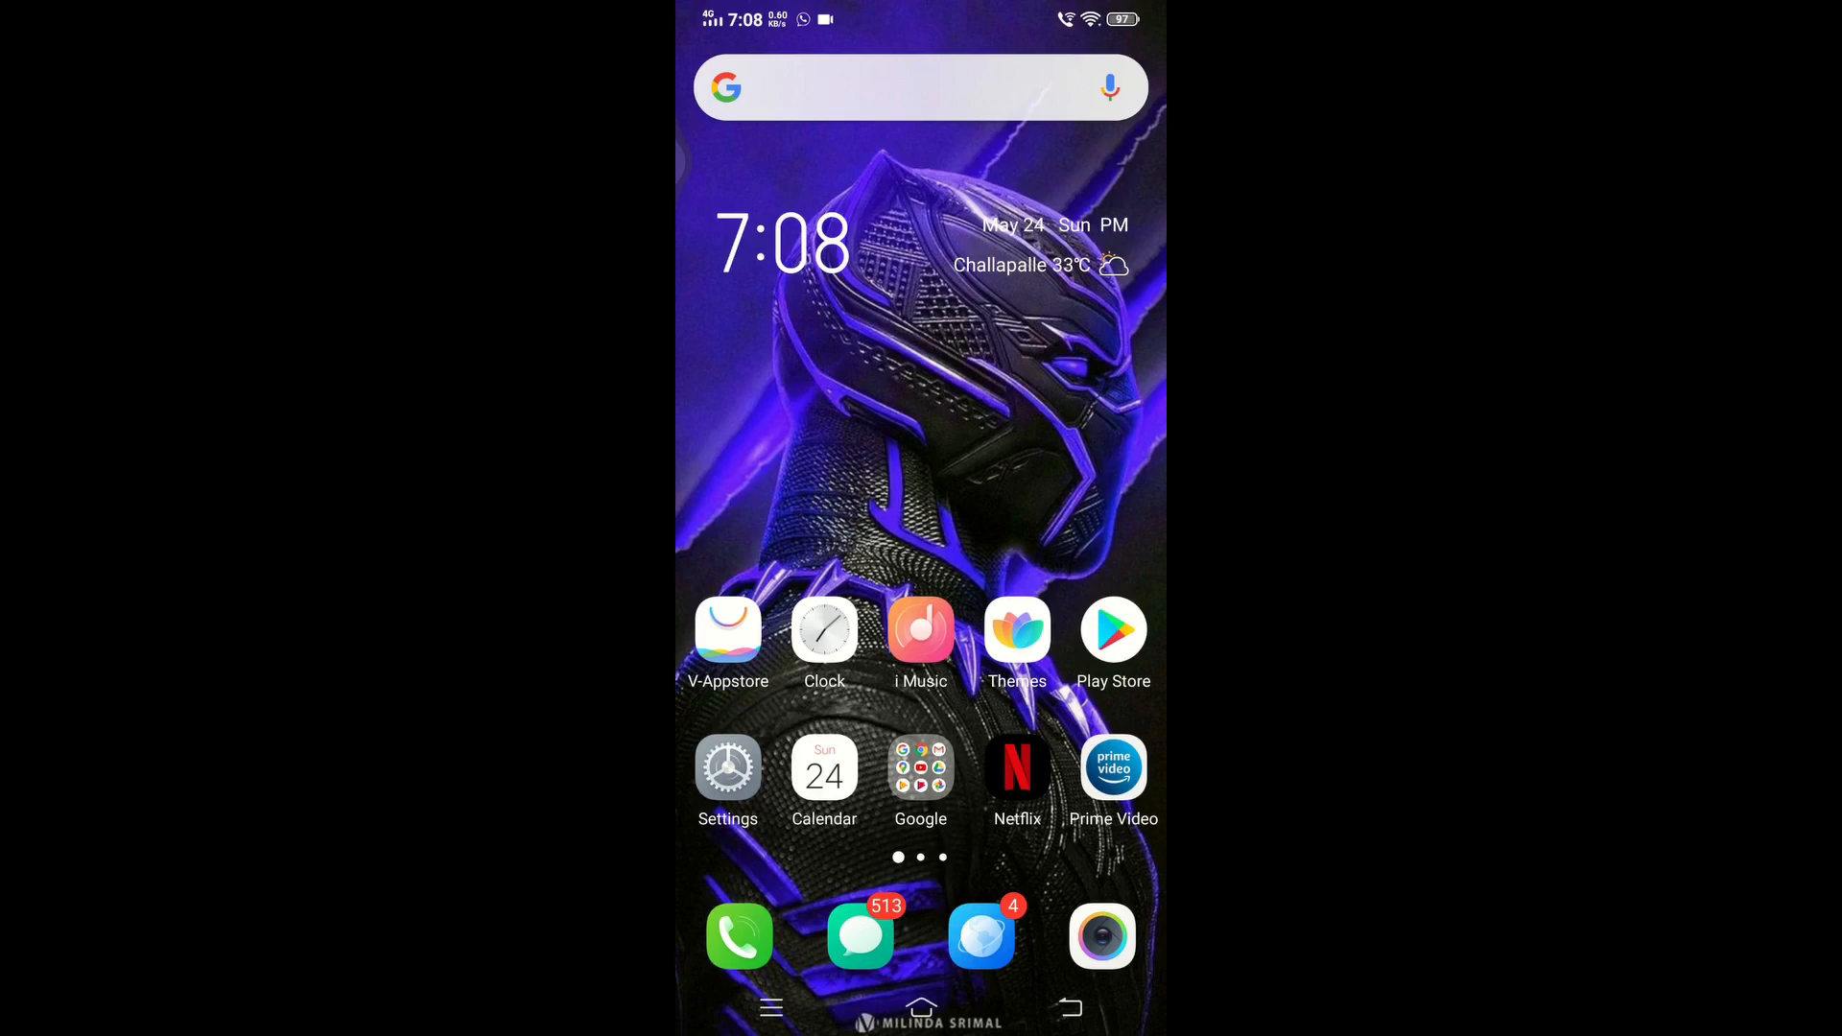
# Step: Open Blynk and start a new project with Arduino UNO as the device
pyautogui.moveTo(1055, 479); pyautogui.dragTo(787, 480)
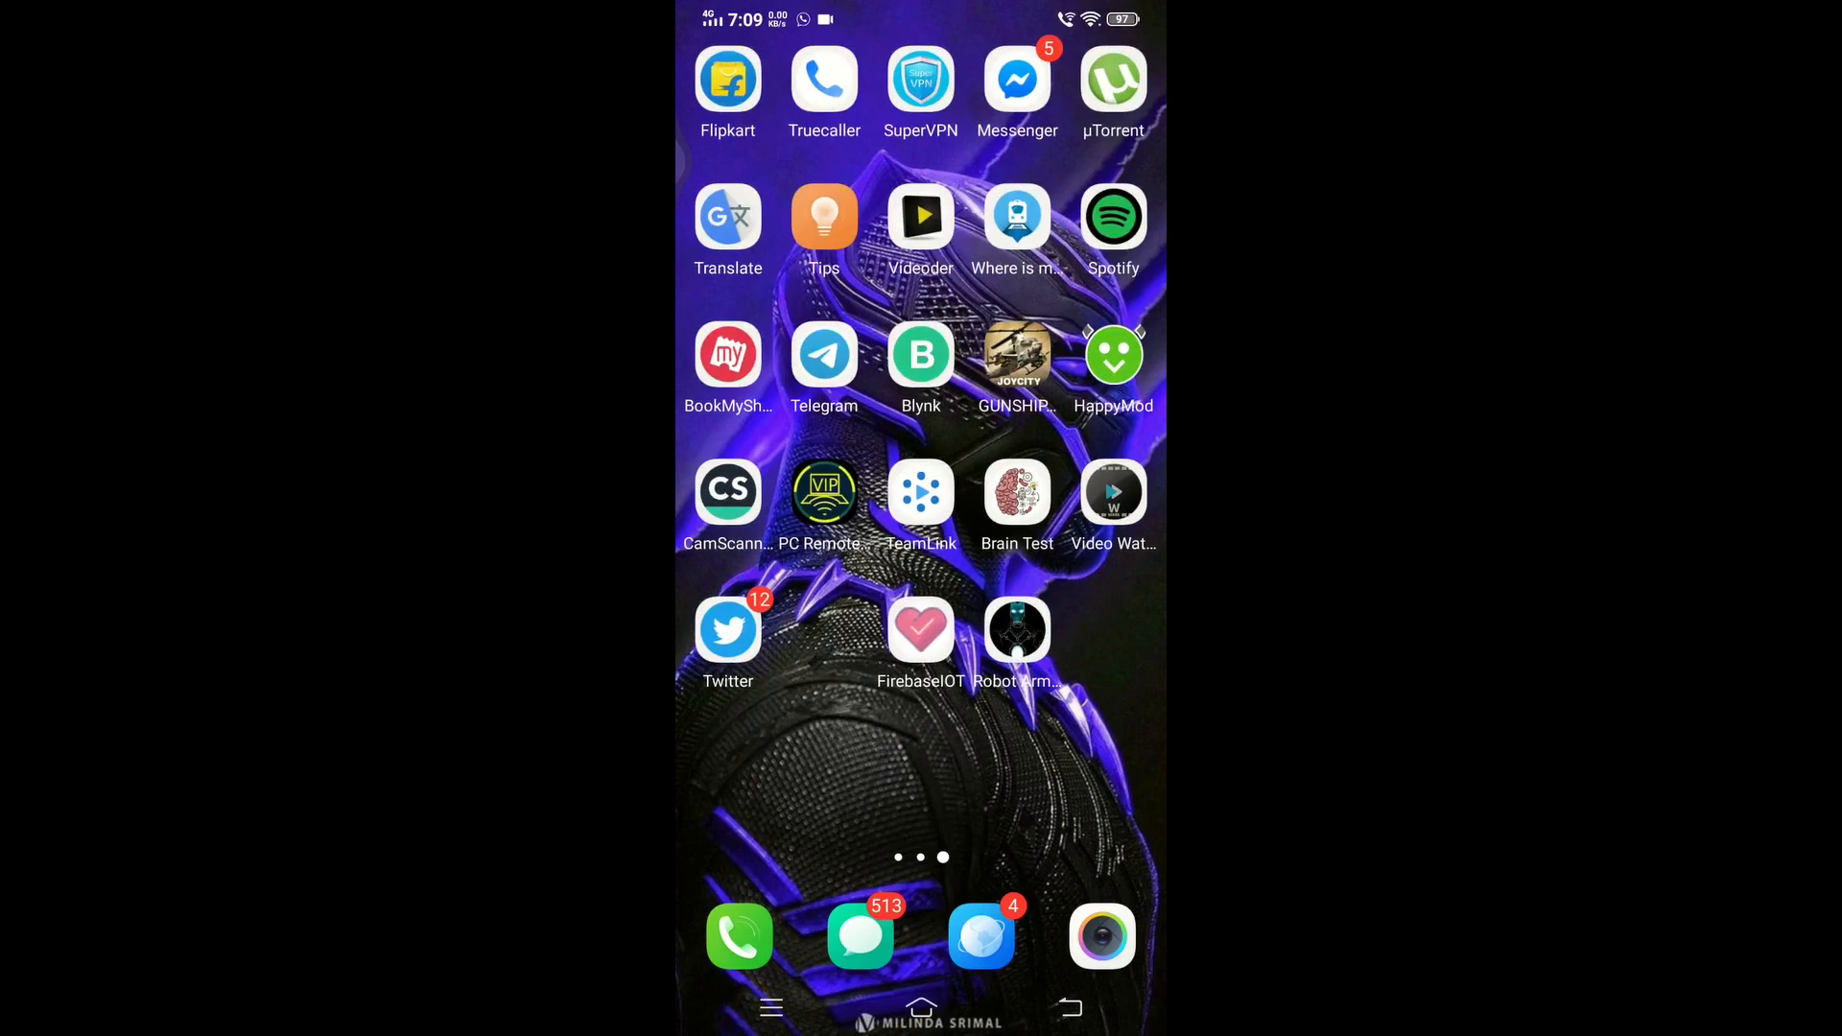
pyautogui.click(921, 355)
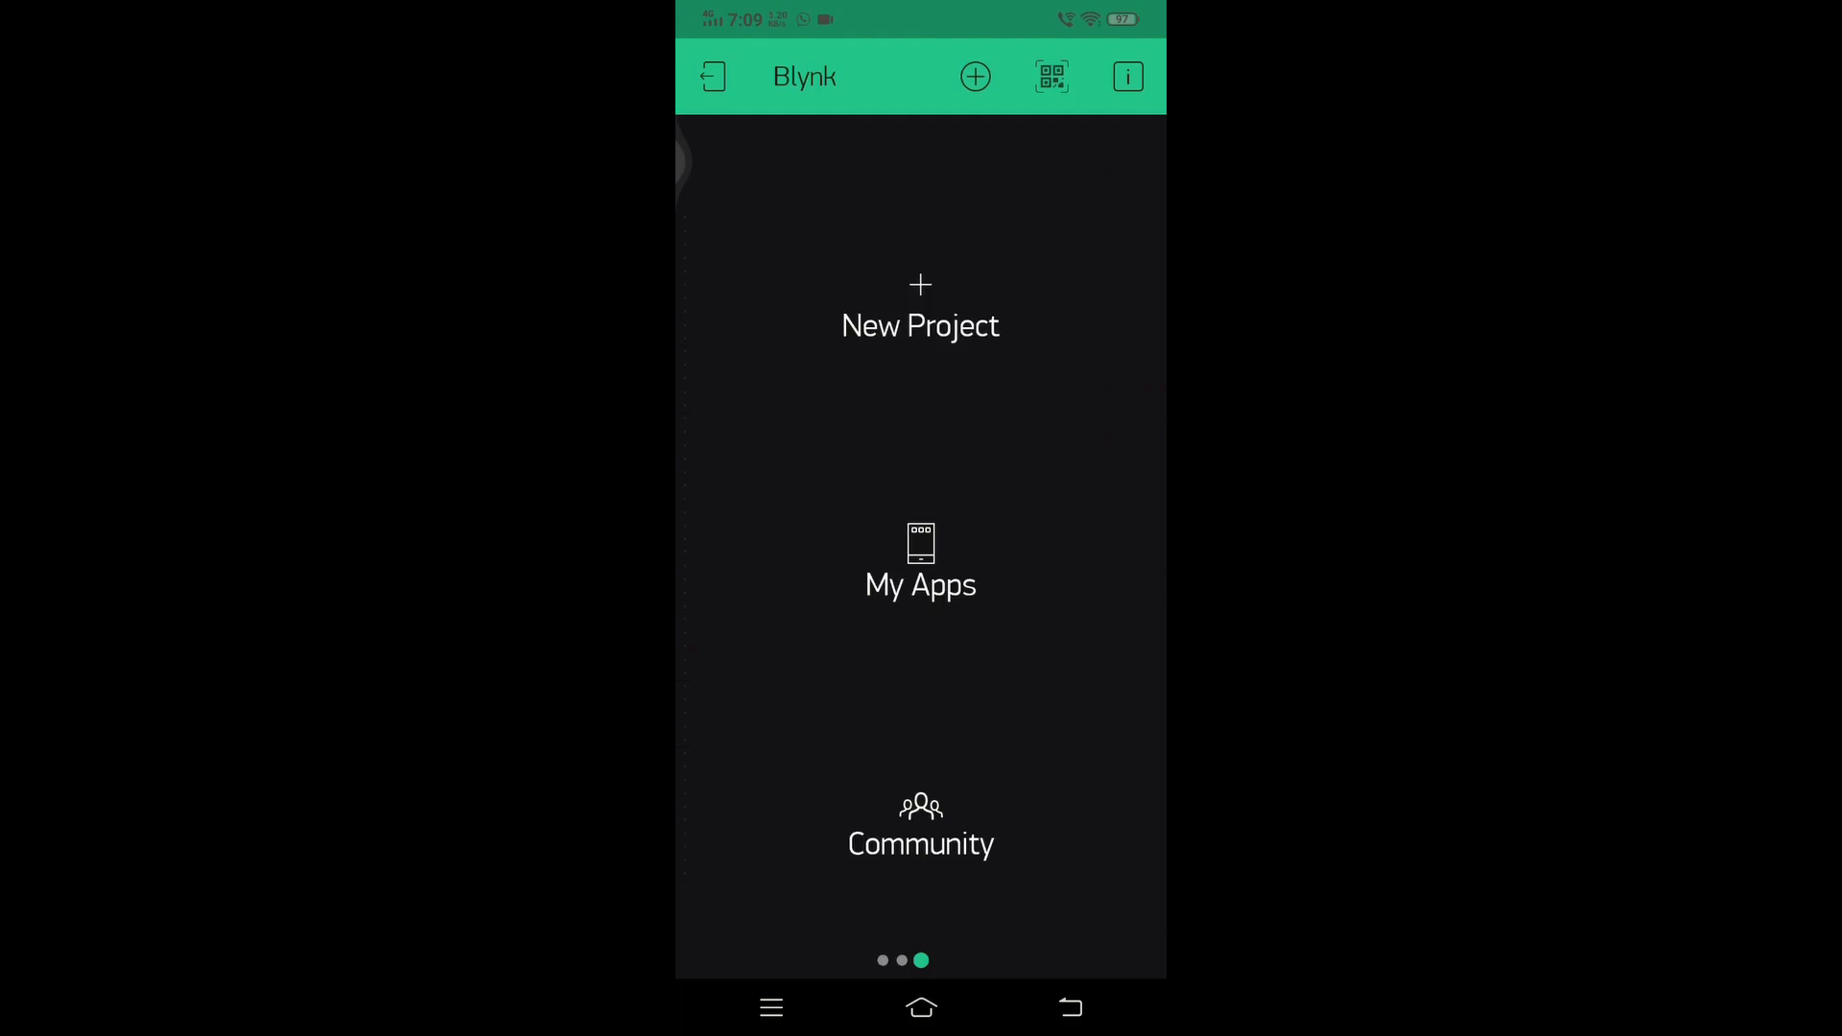
pyautogui.click(920, 316)
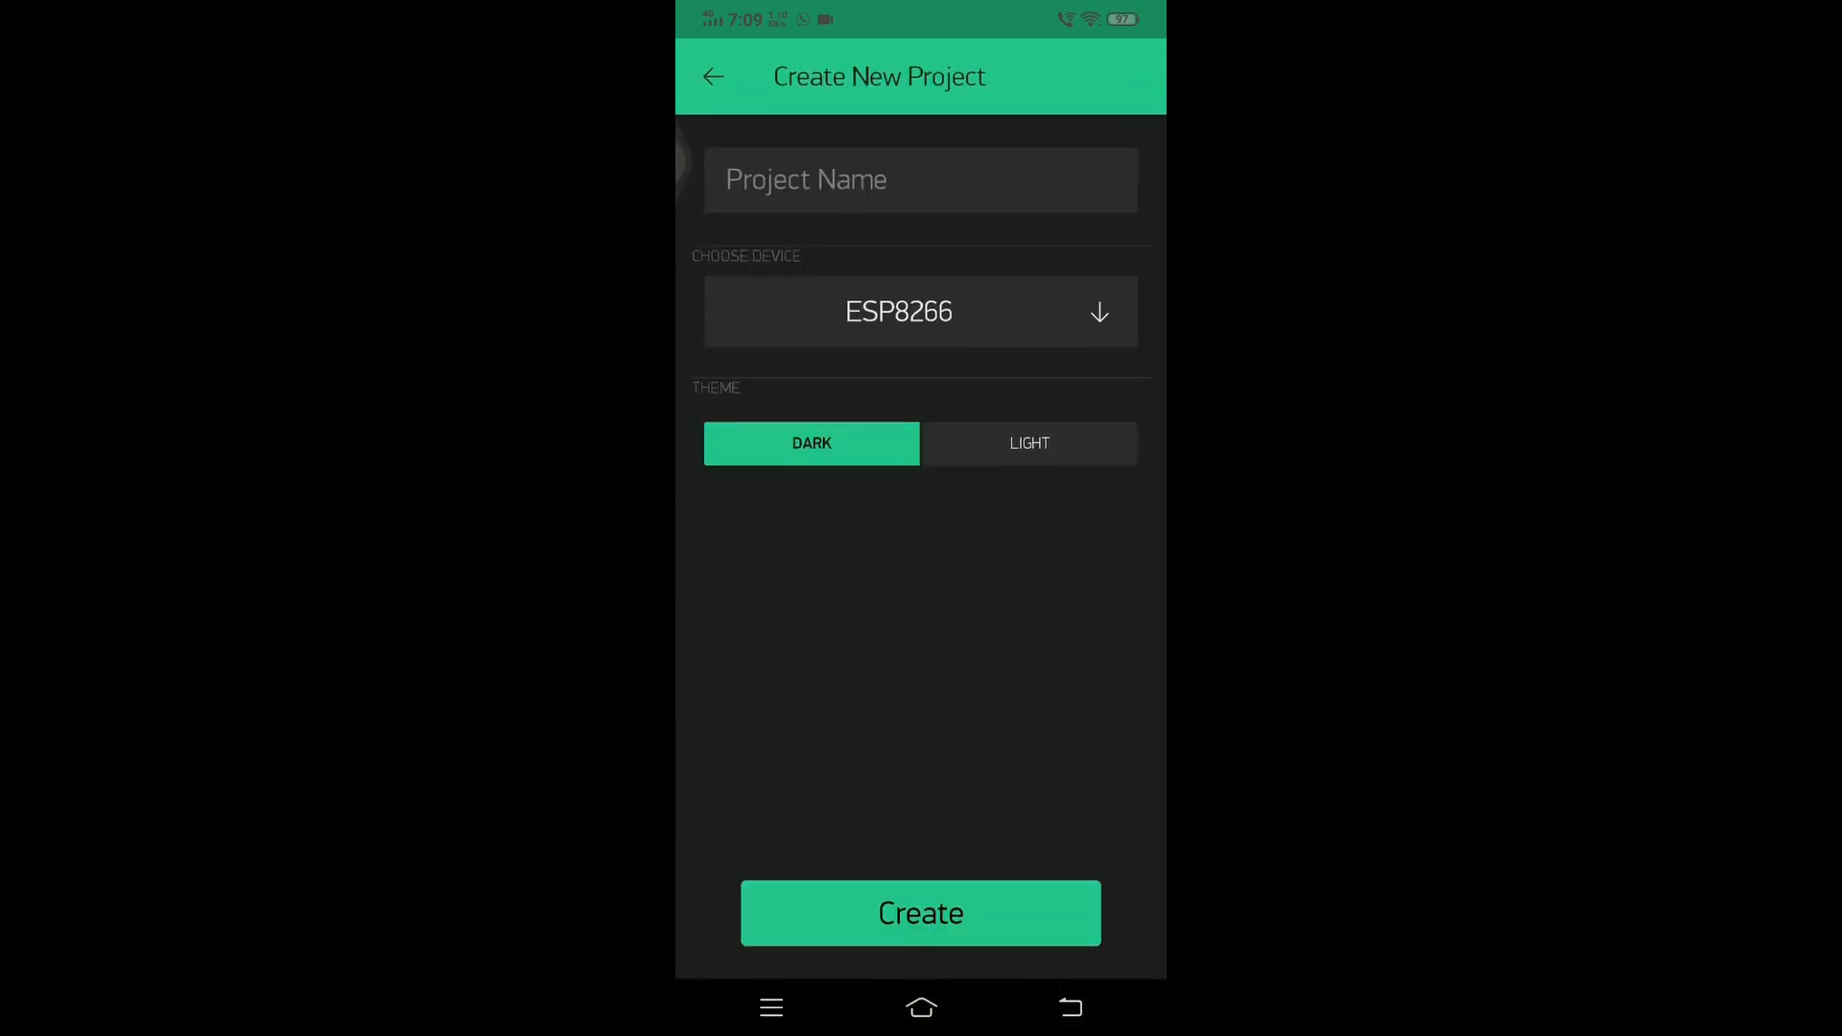
pyautogui.click(921, 312)
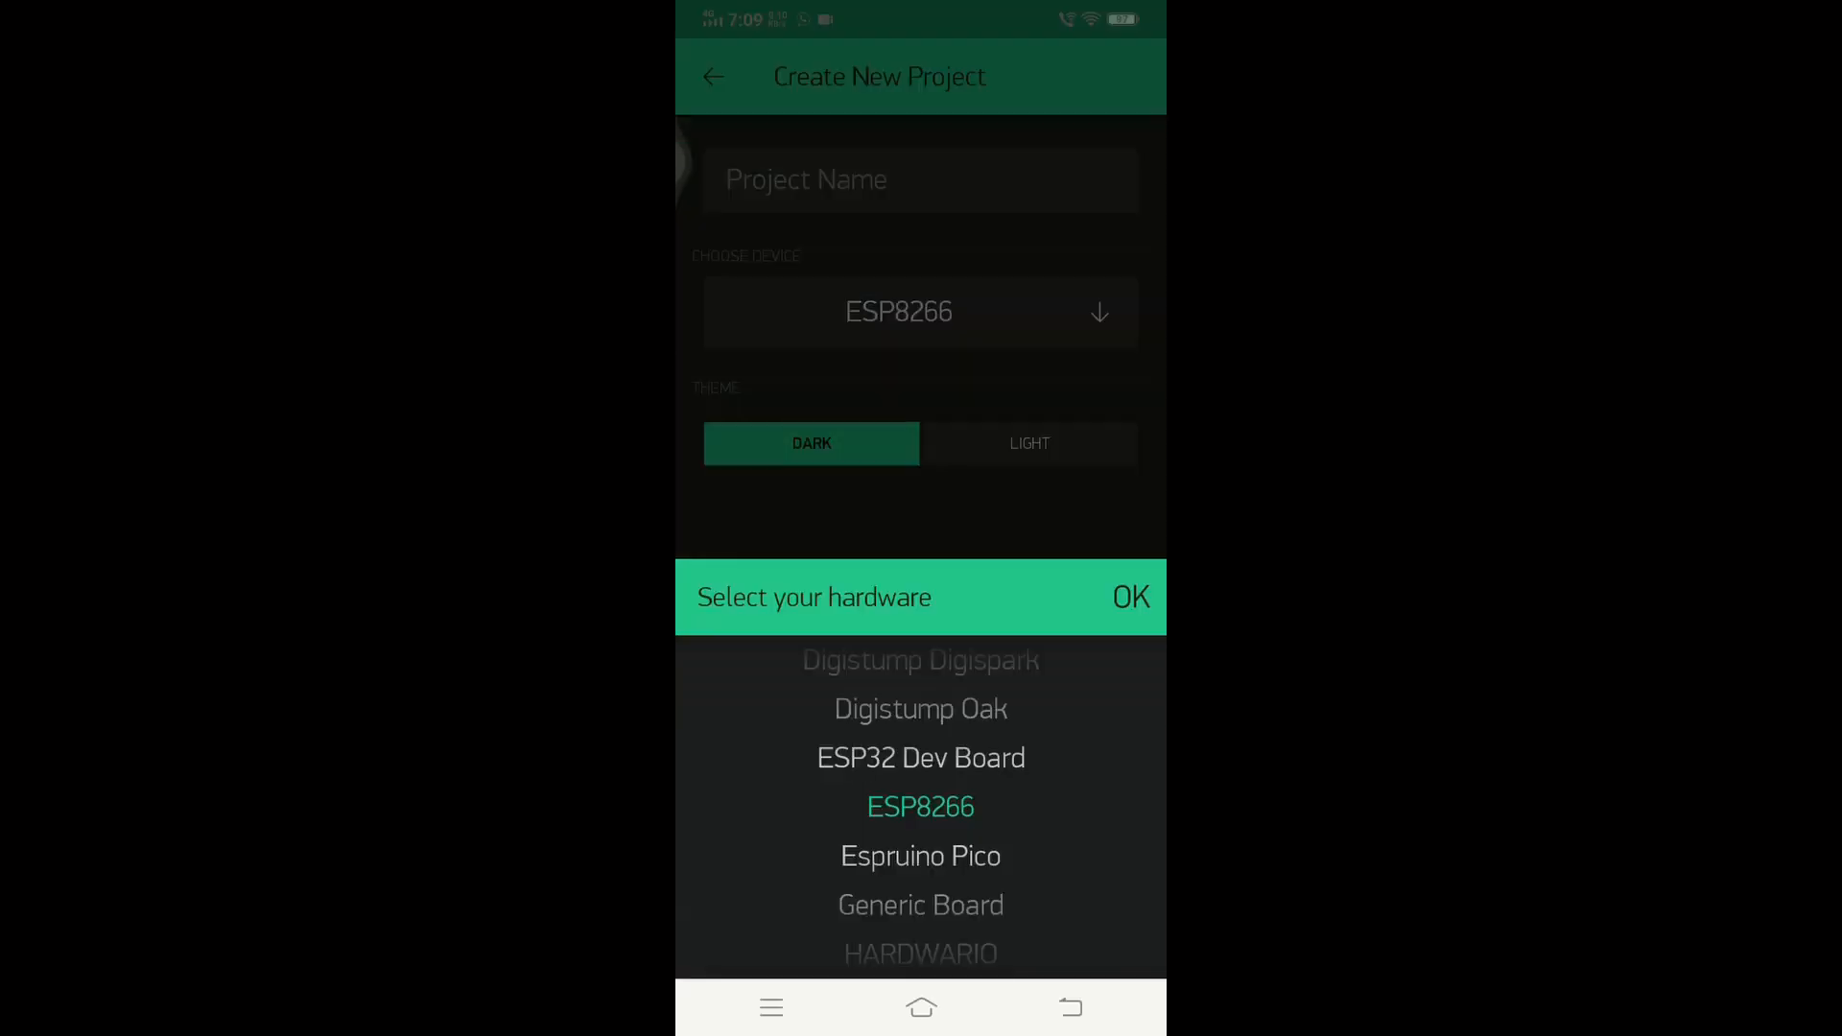
pyautogui.scroll(9, 921, 806)
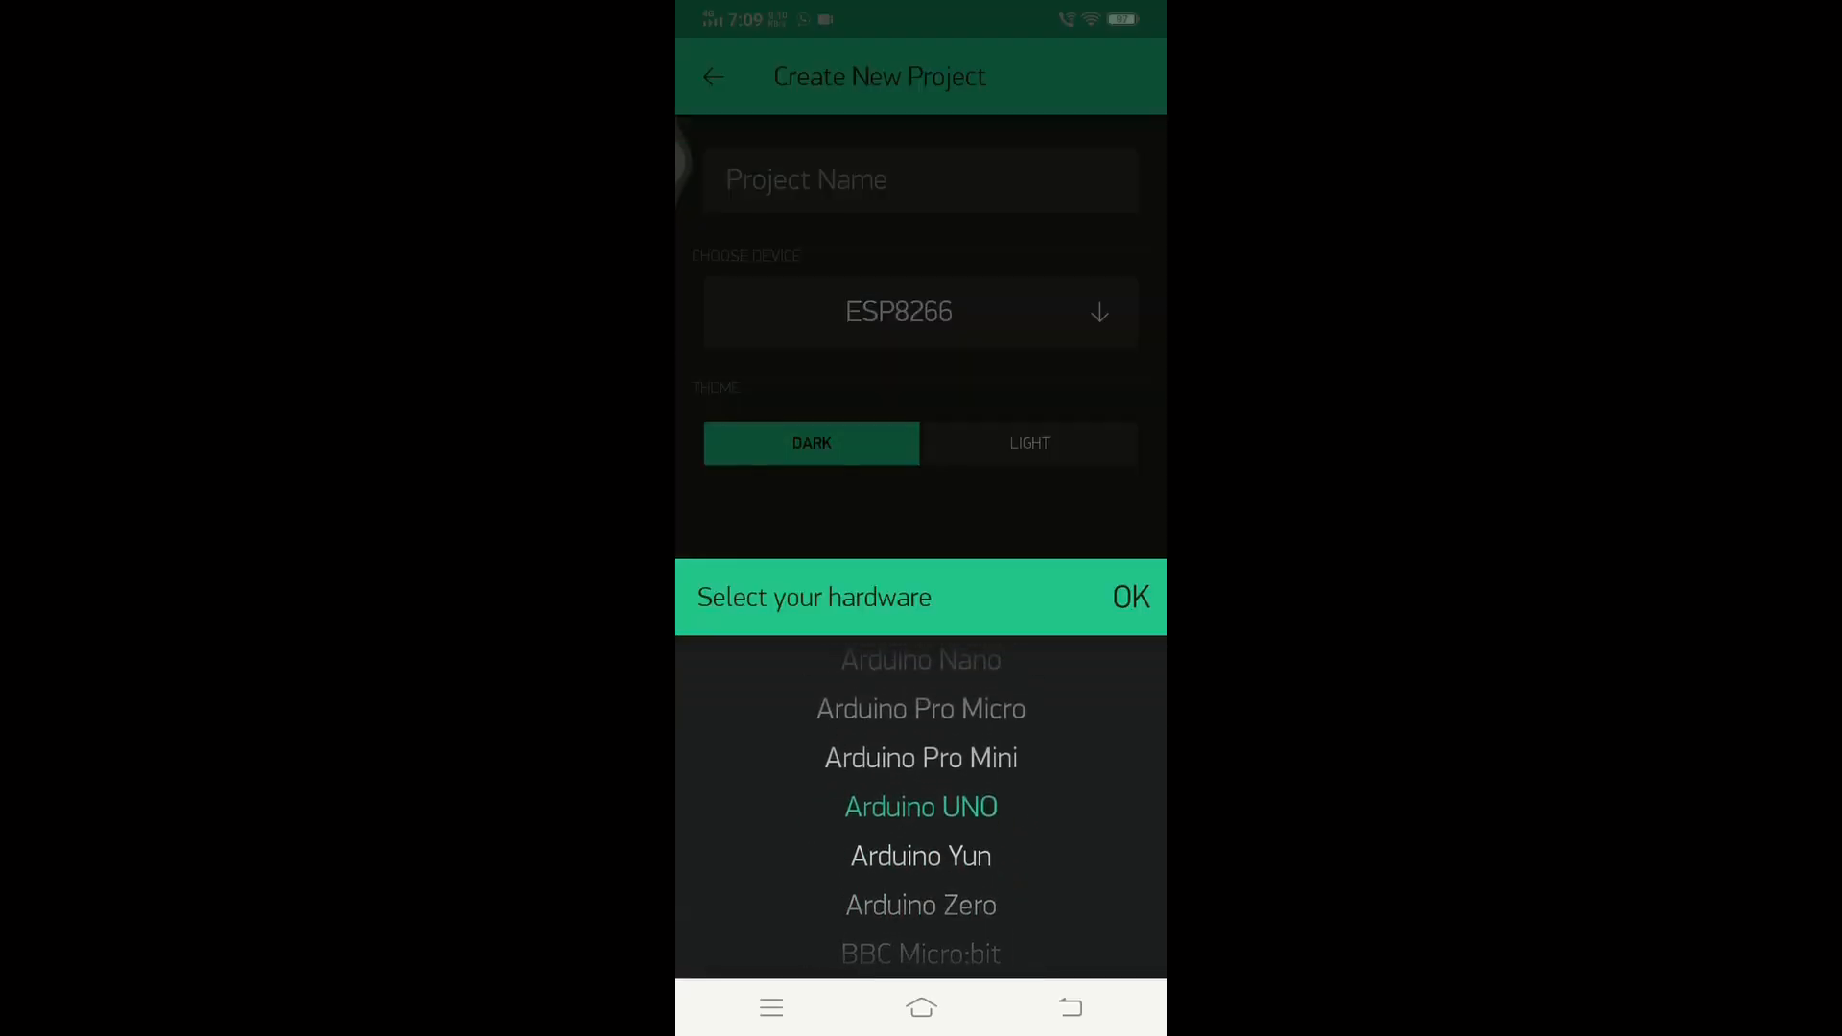
pyautogui.click(1131, 597)
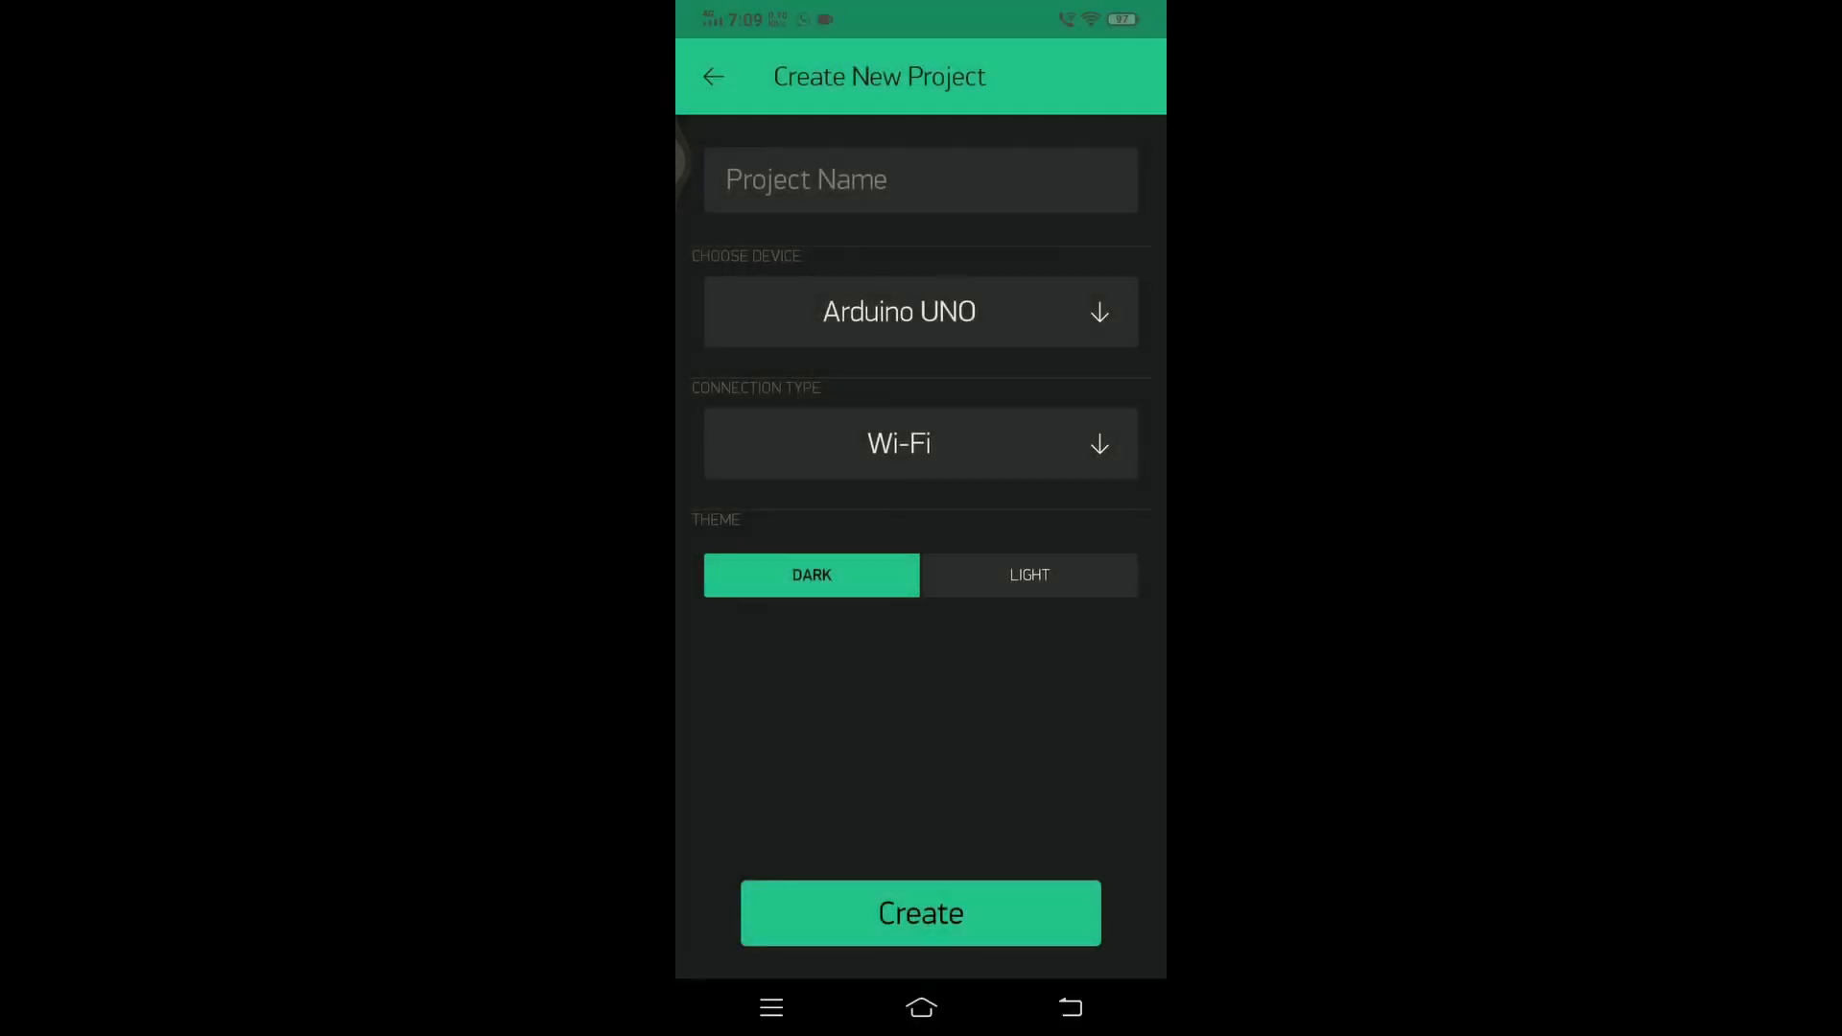
# Step: Name the project blynk, create it and dismiss the auth token notice
pyautogui.click(921, 180)
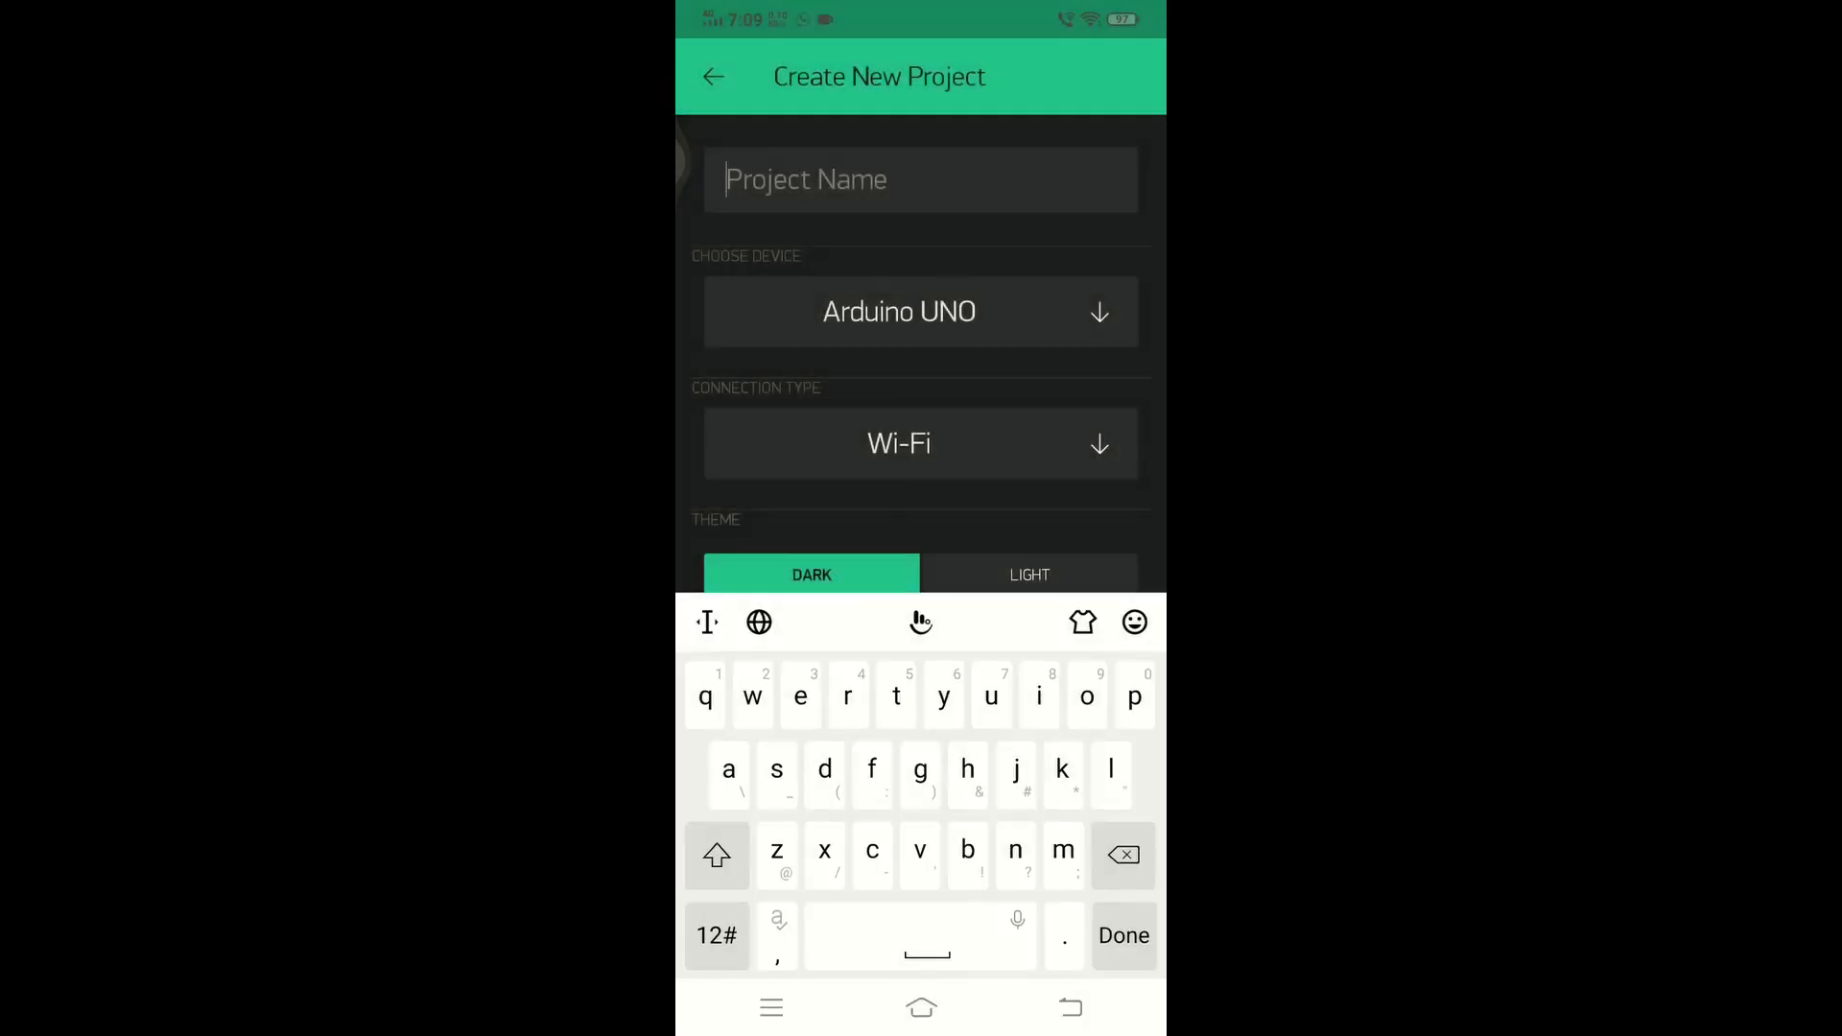
pyautogui.write('bl')
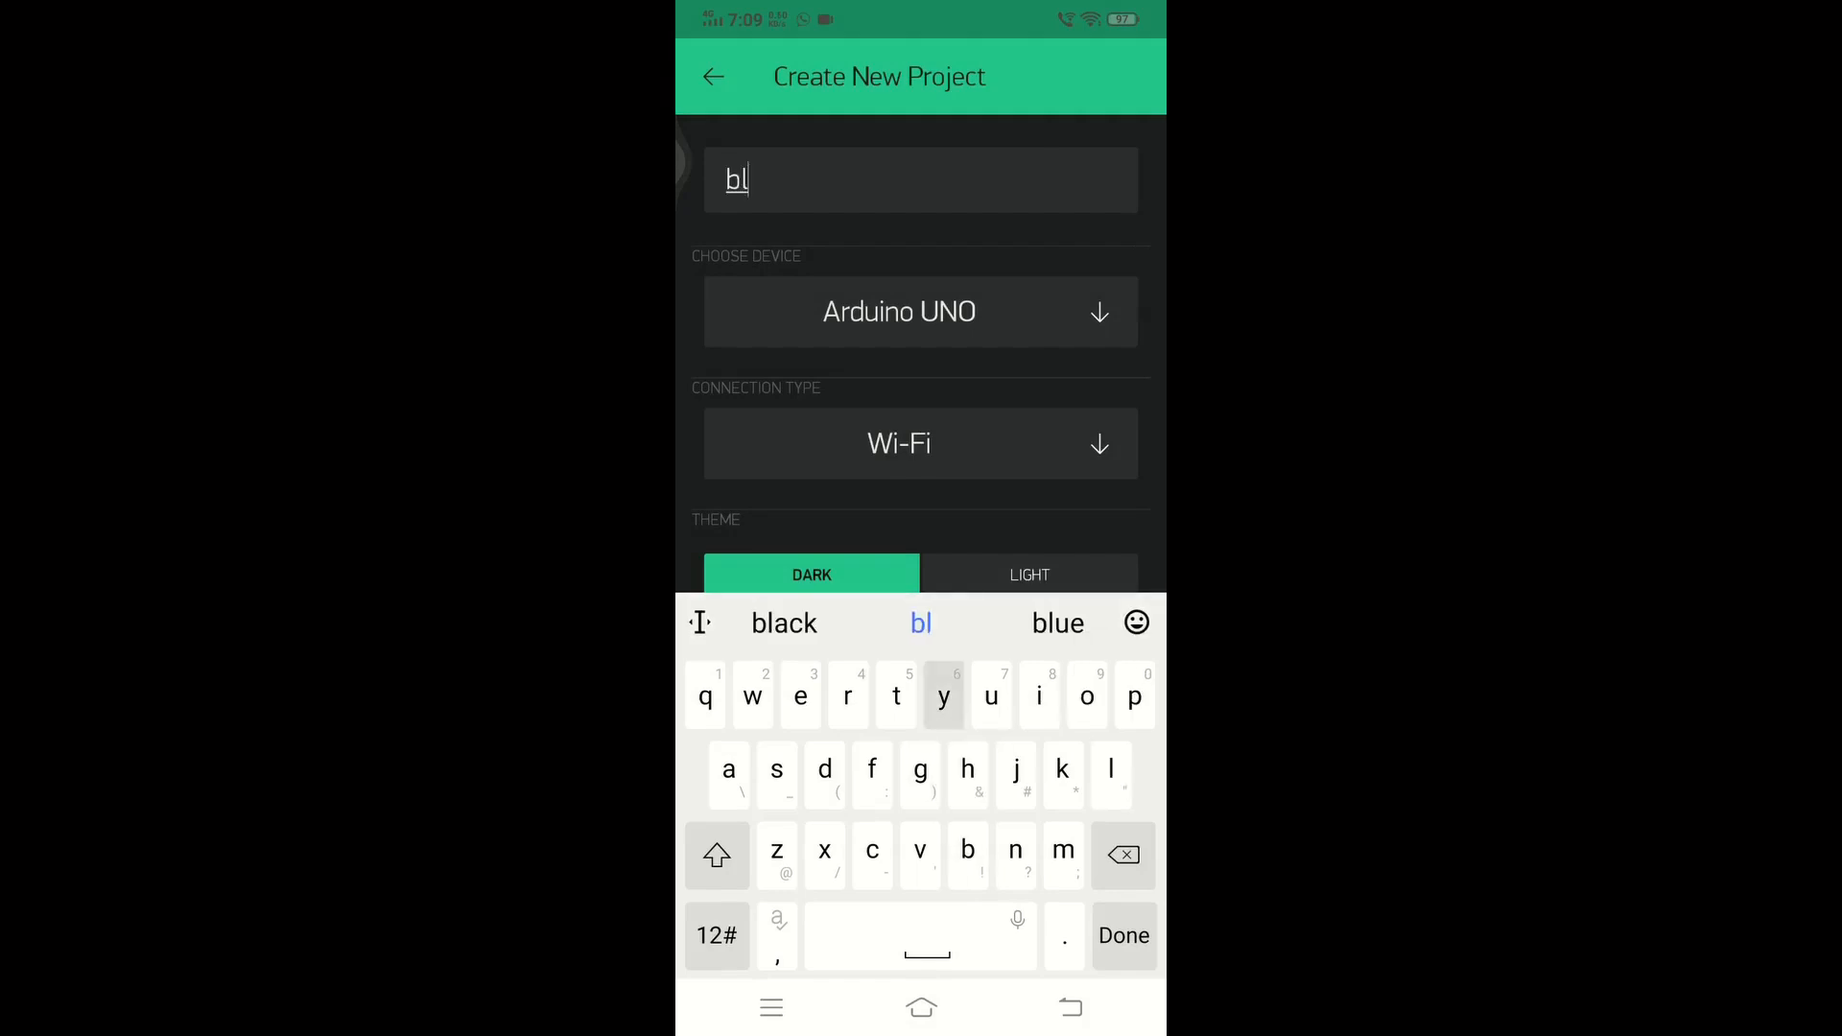
pyautogui.write('ynk')
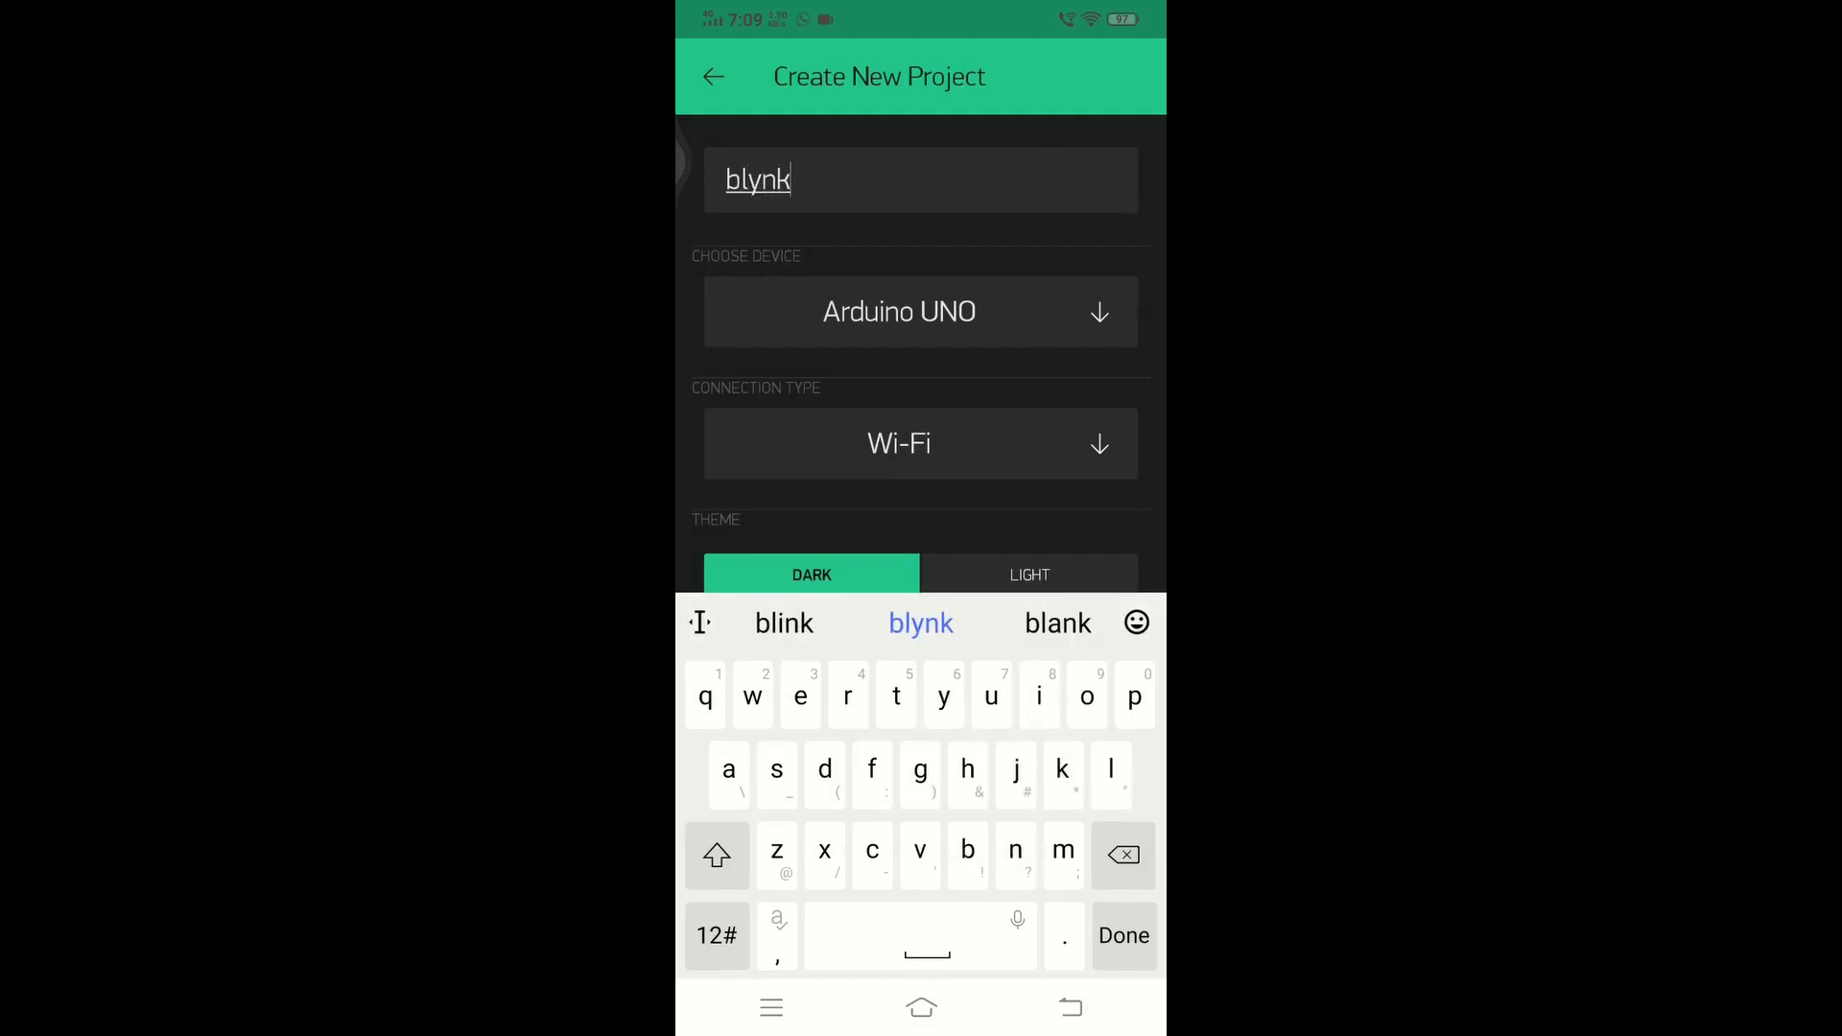
pyautogui.press('Return')
pyautogui.click(920, 913)
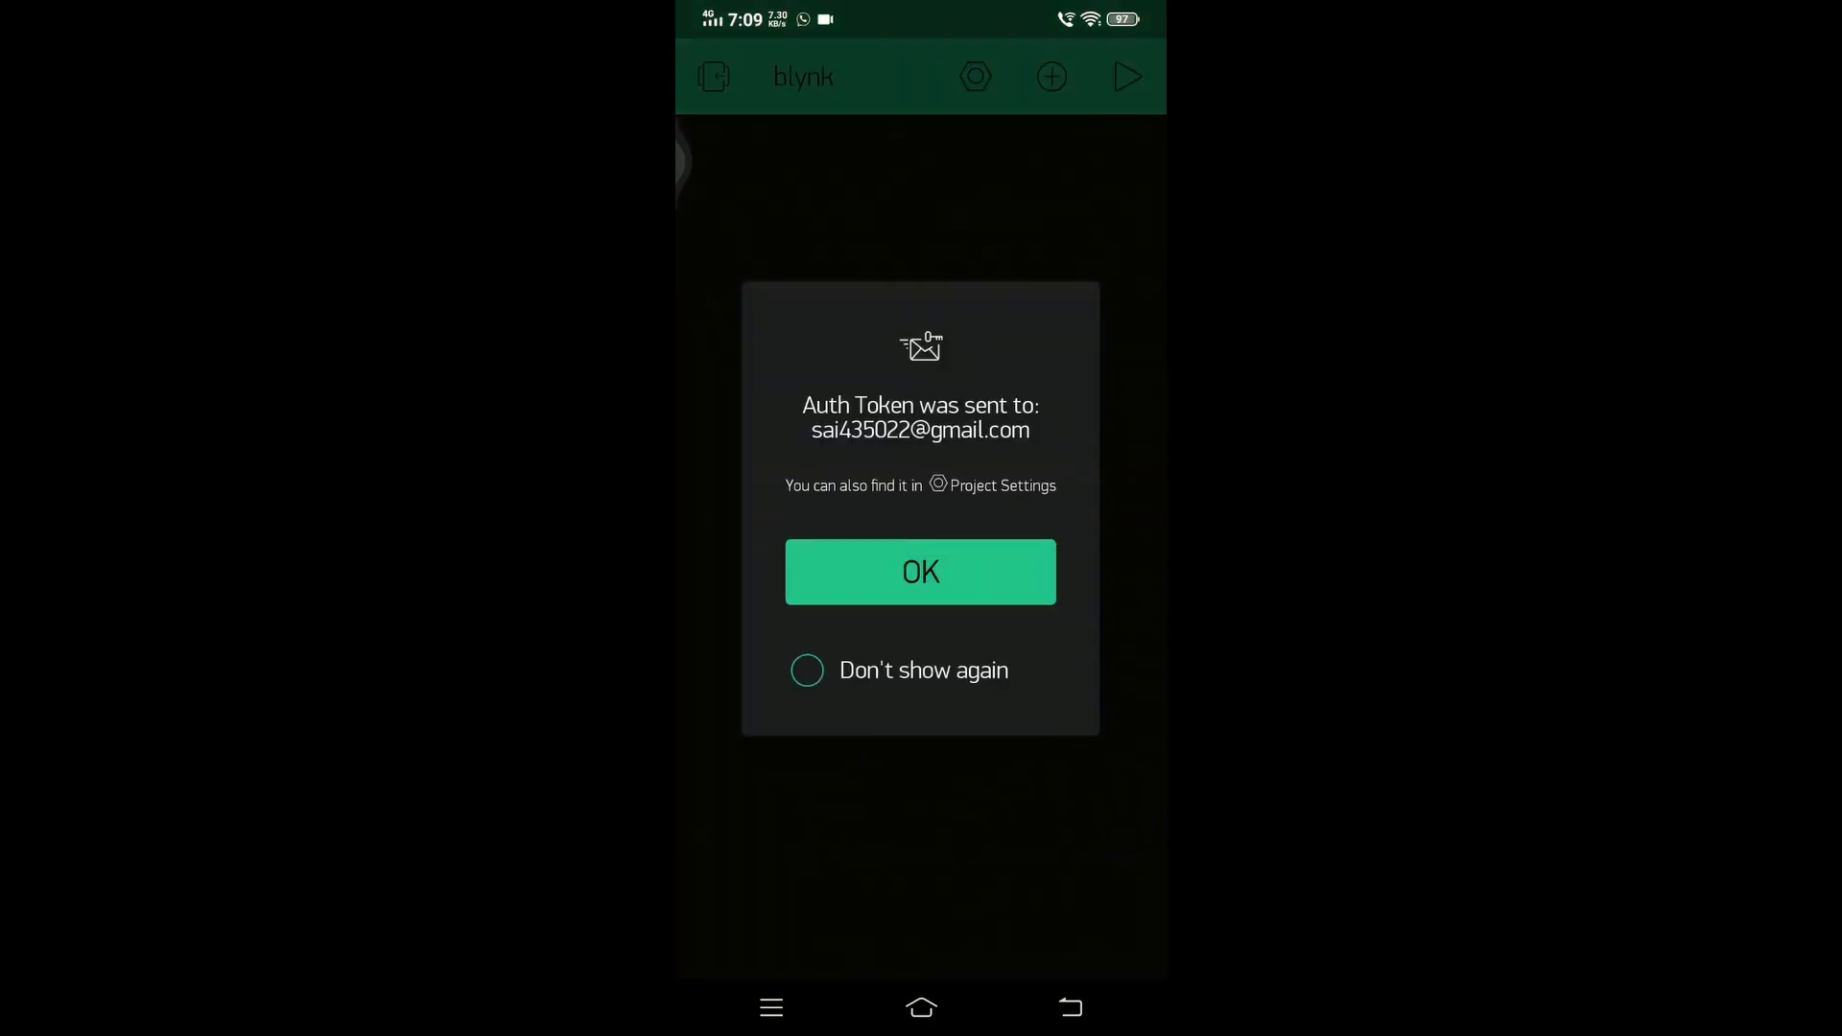
pyautogui.click(921, 572)
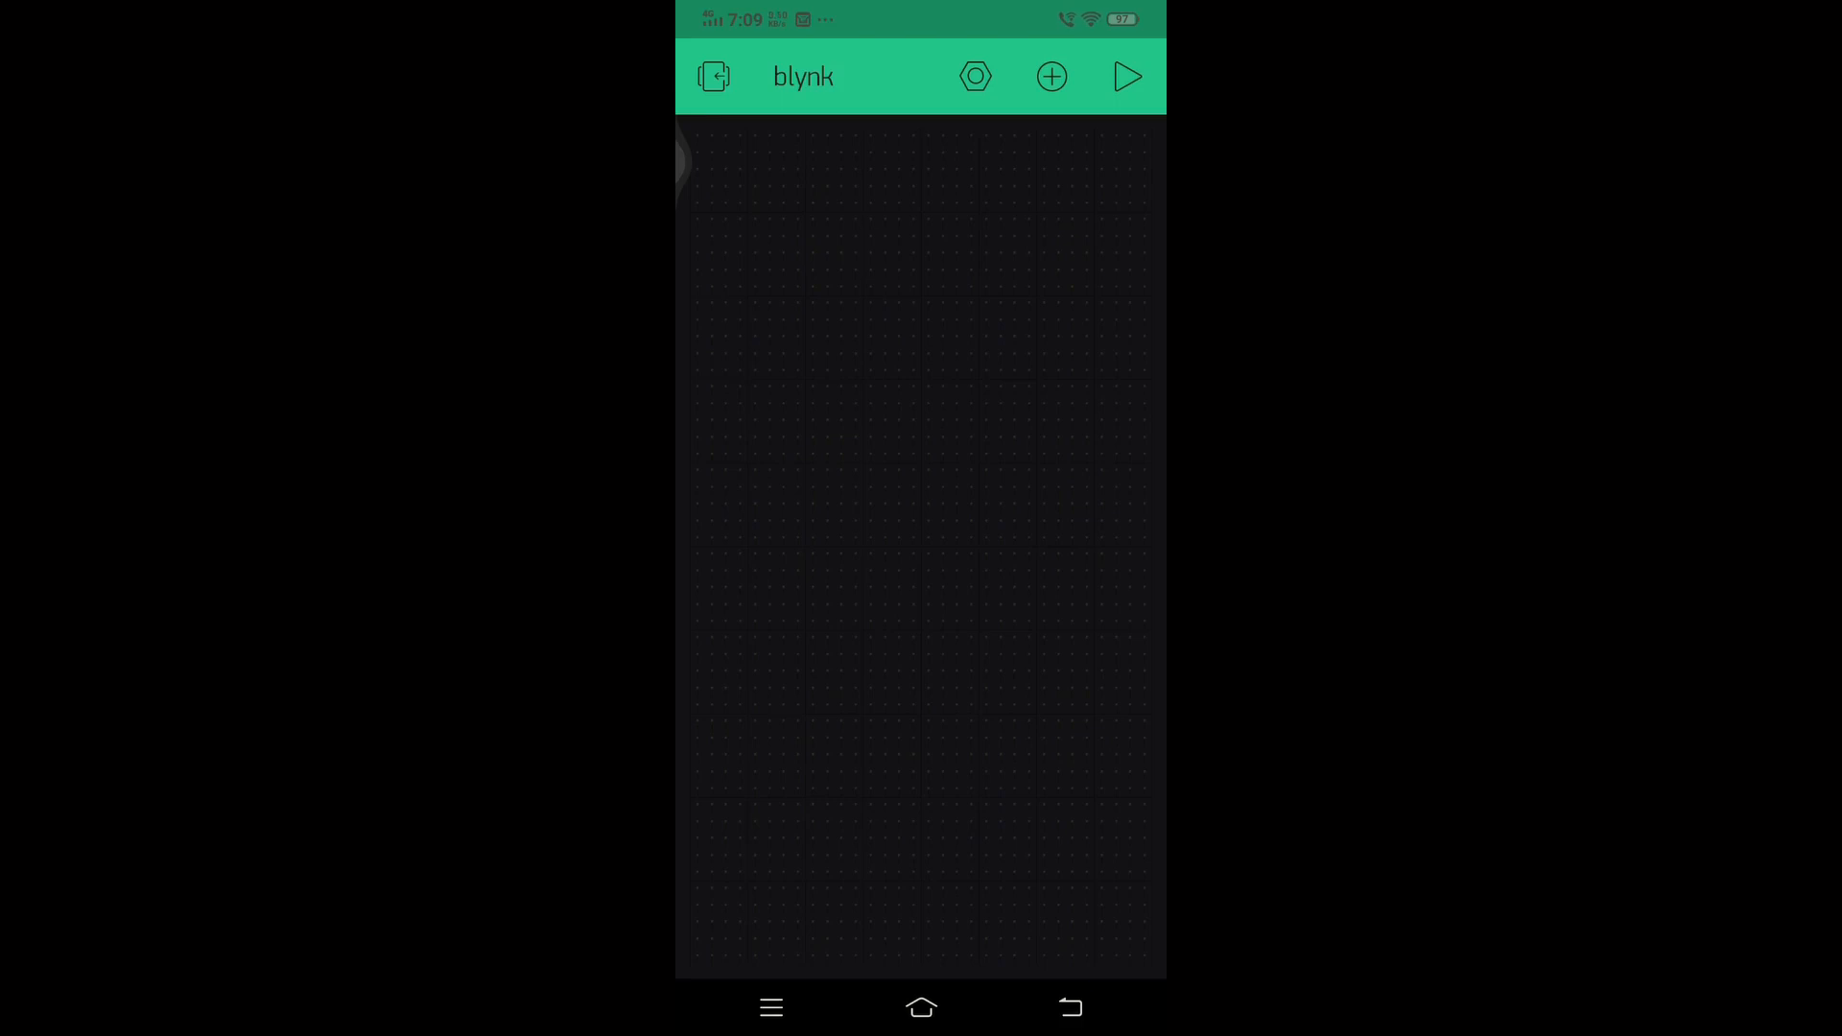
# Step: Add a Button widget that outputs to digital pin D10 and works in Switch mode
pyautogui.click(1052, 77)
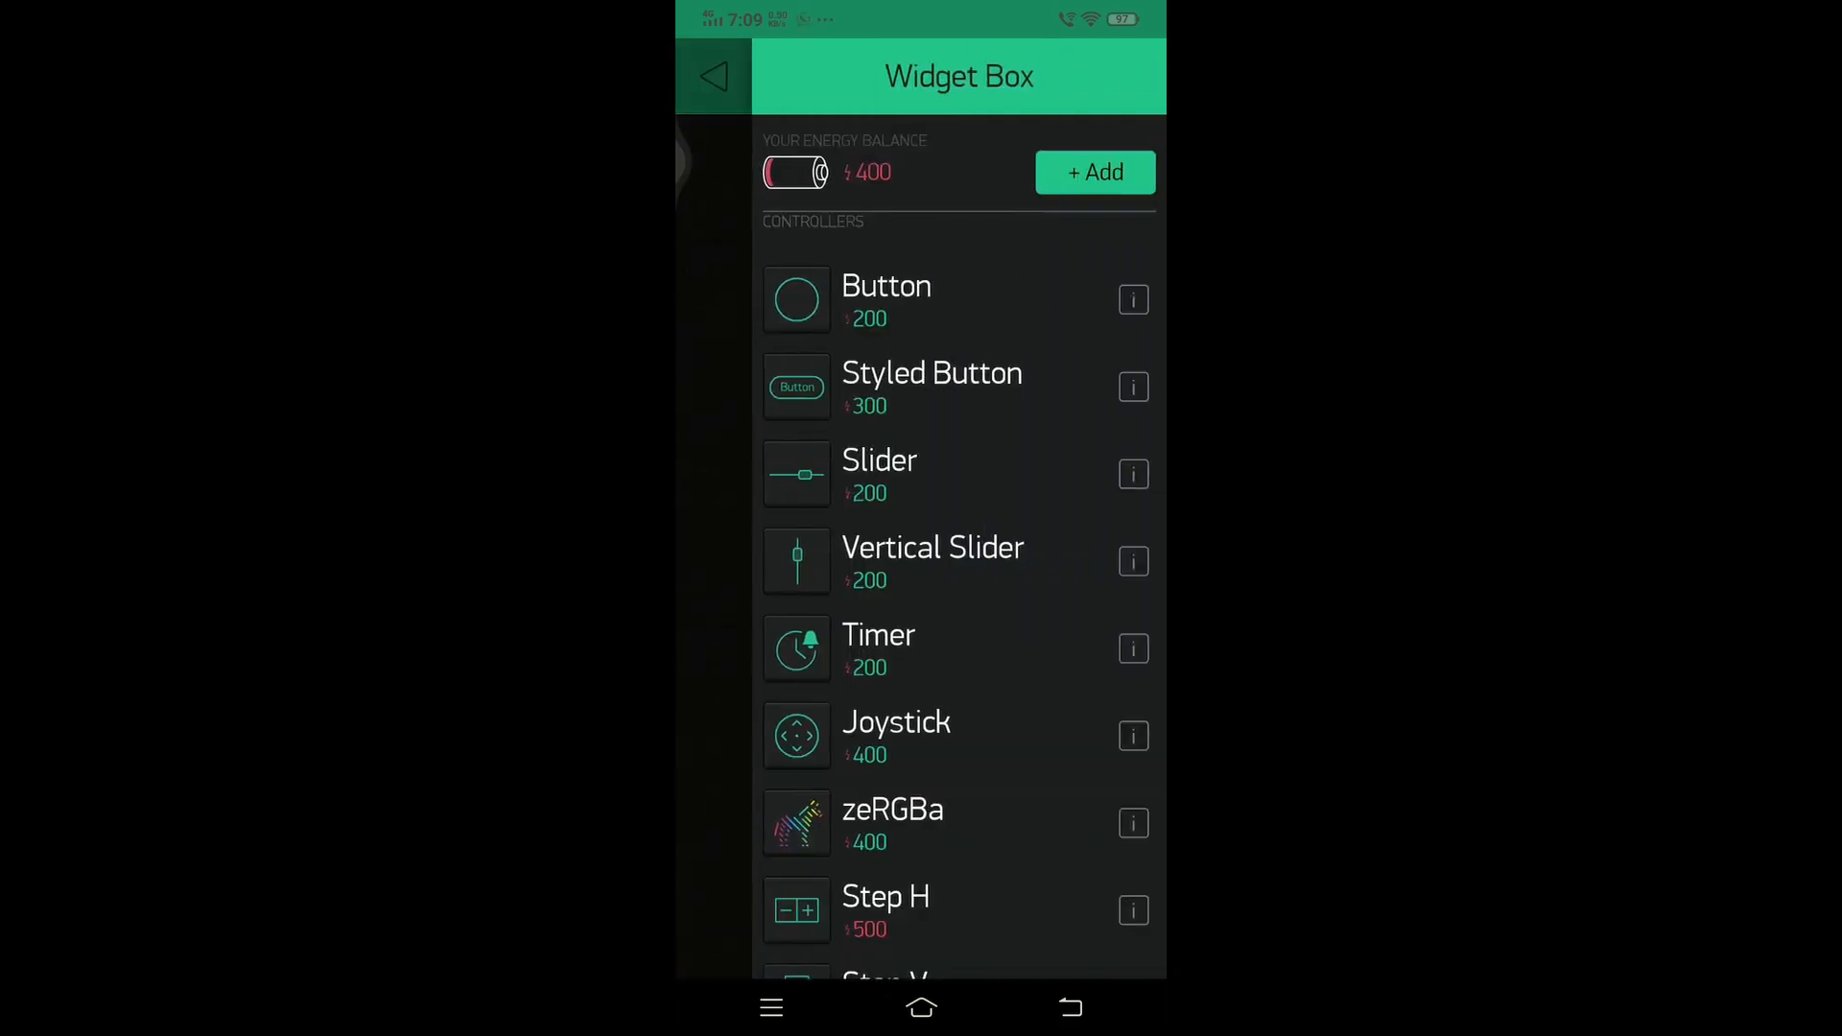
pyautogui.click(887, 299)
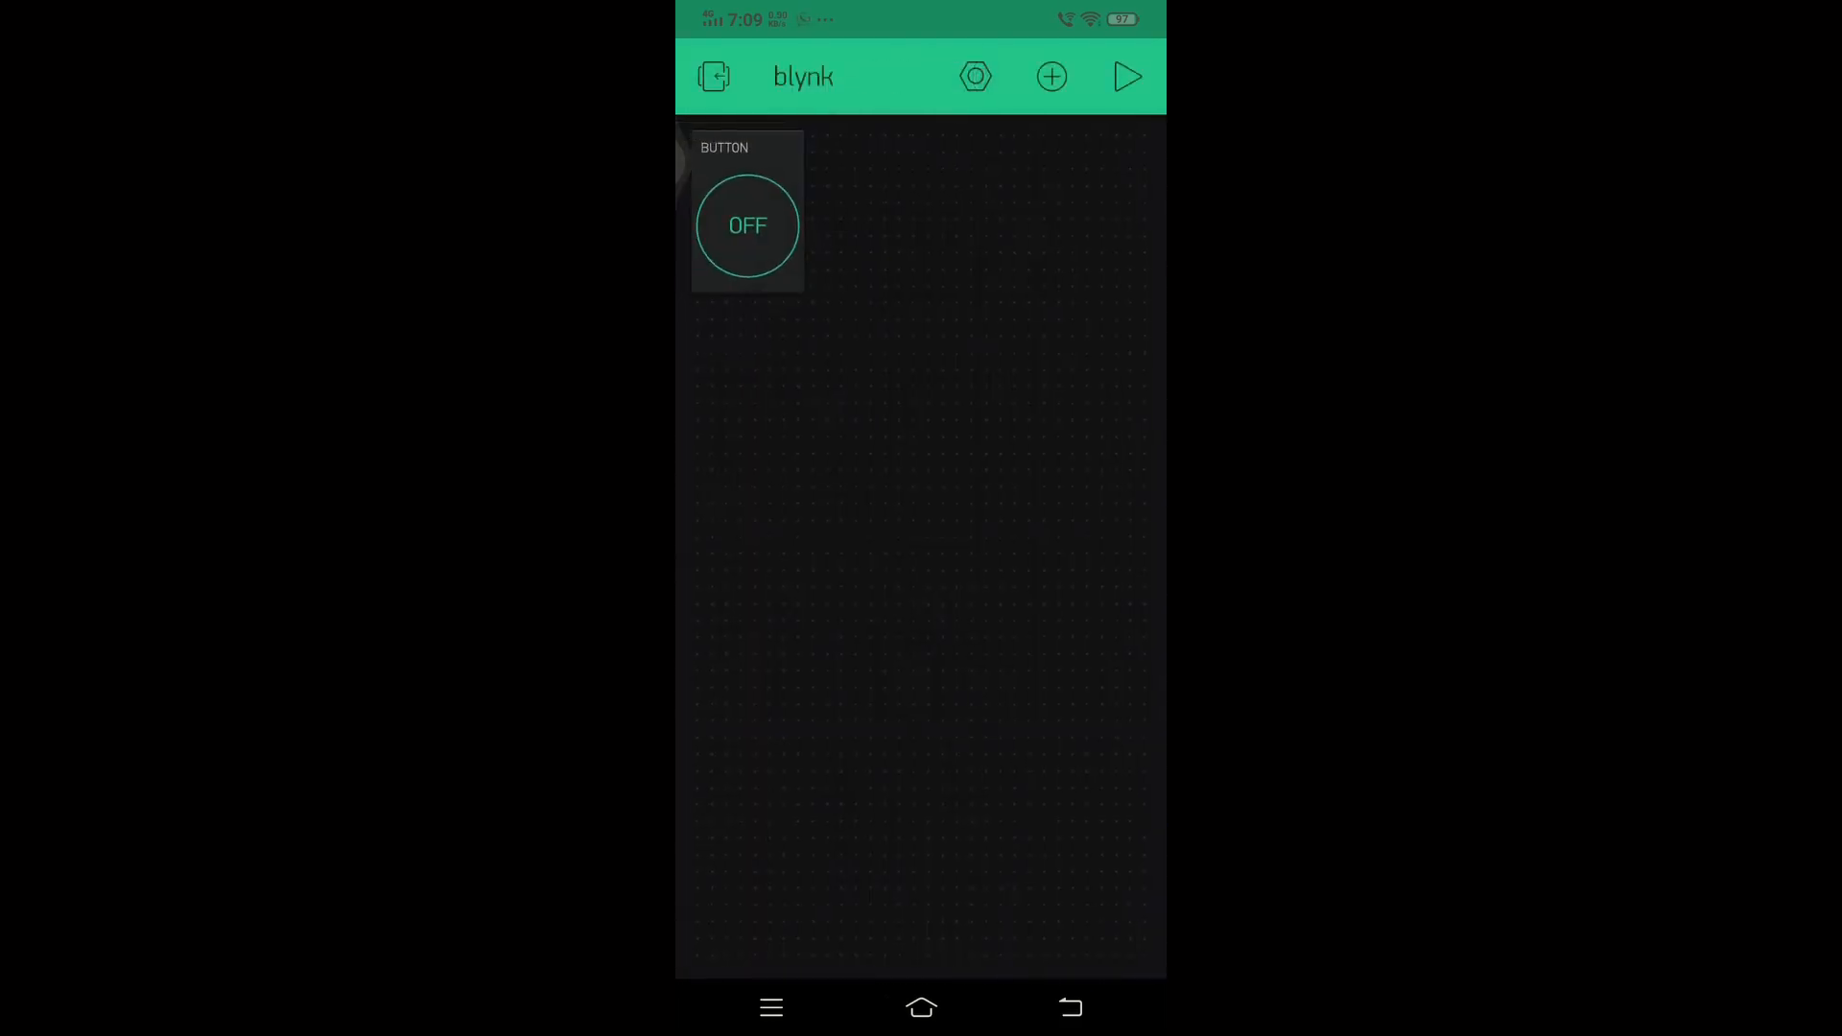
pyautogui.click(745, 226)
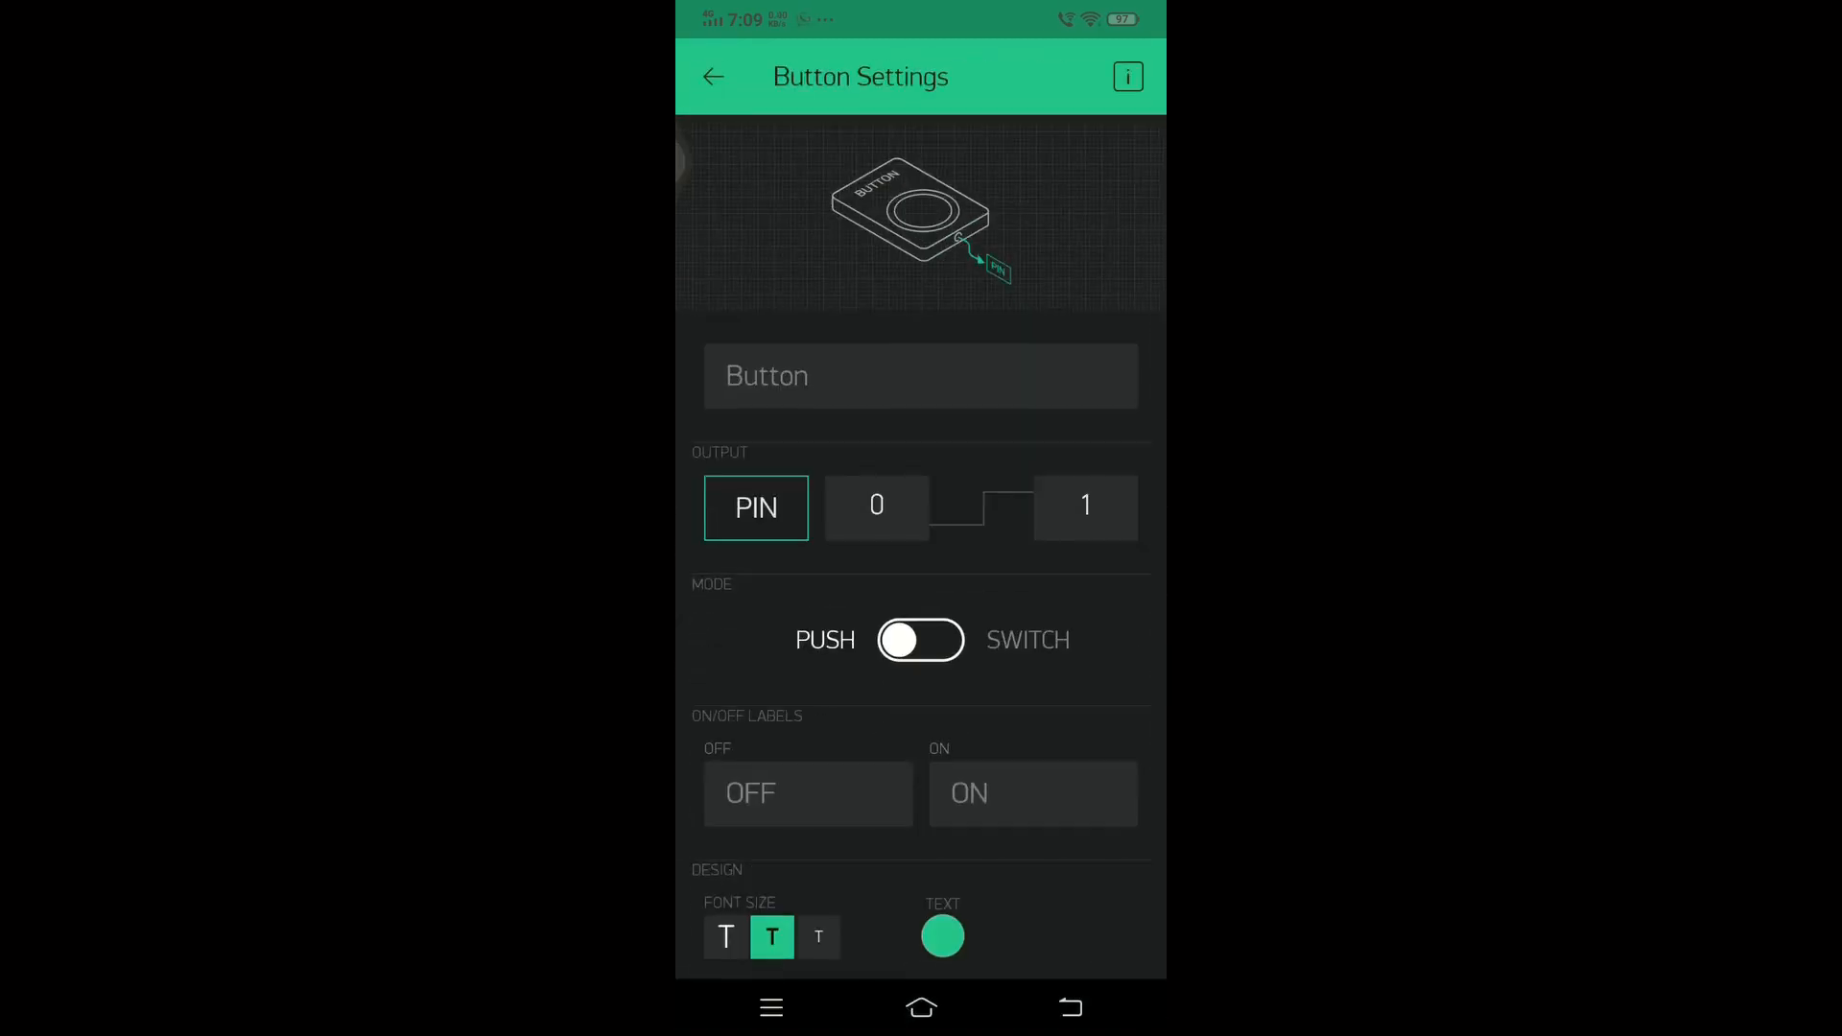
pyautogui.click(756, 508)
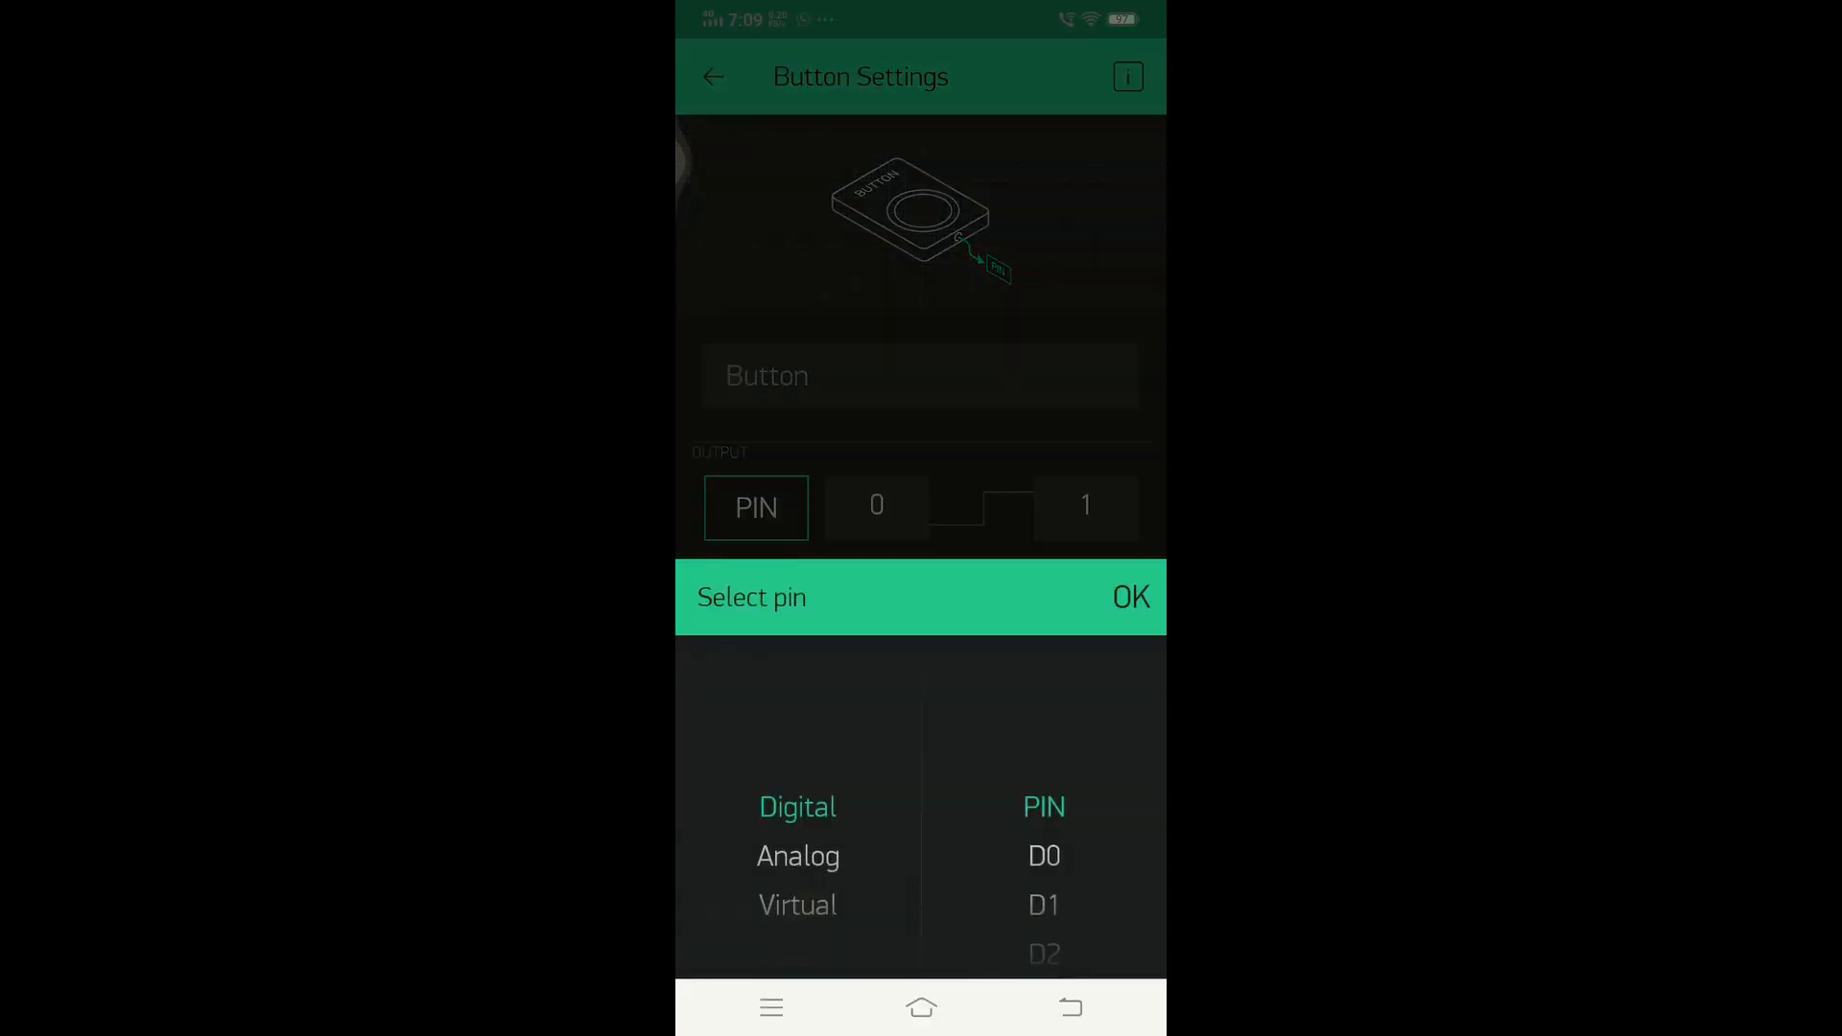
pyautogui.scroll(-10, 1044, 835)
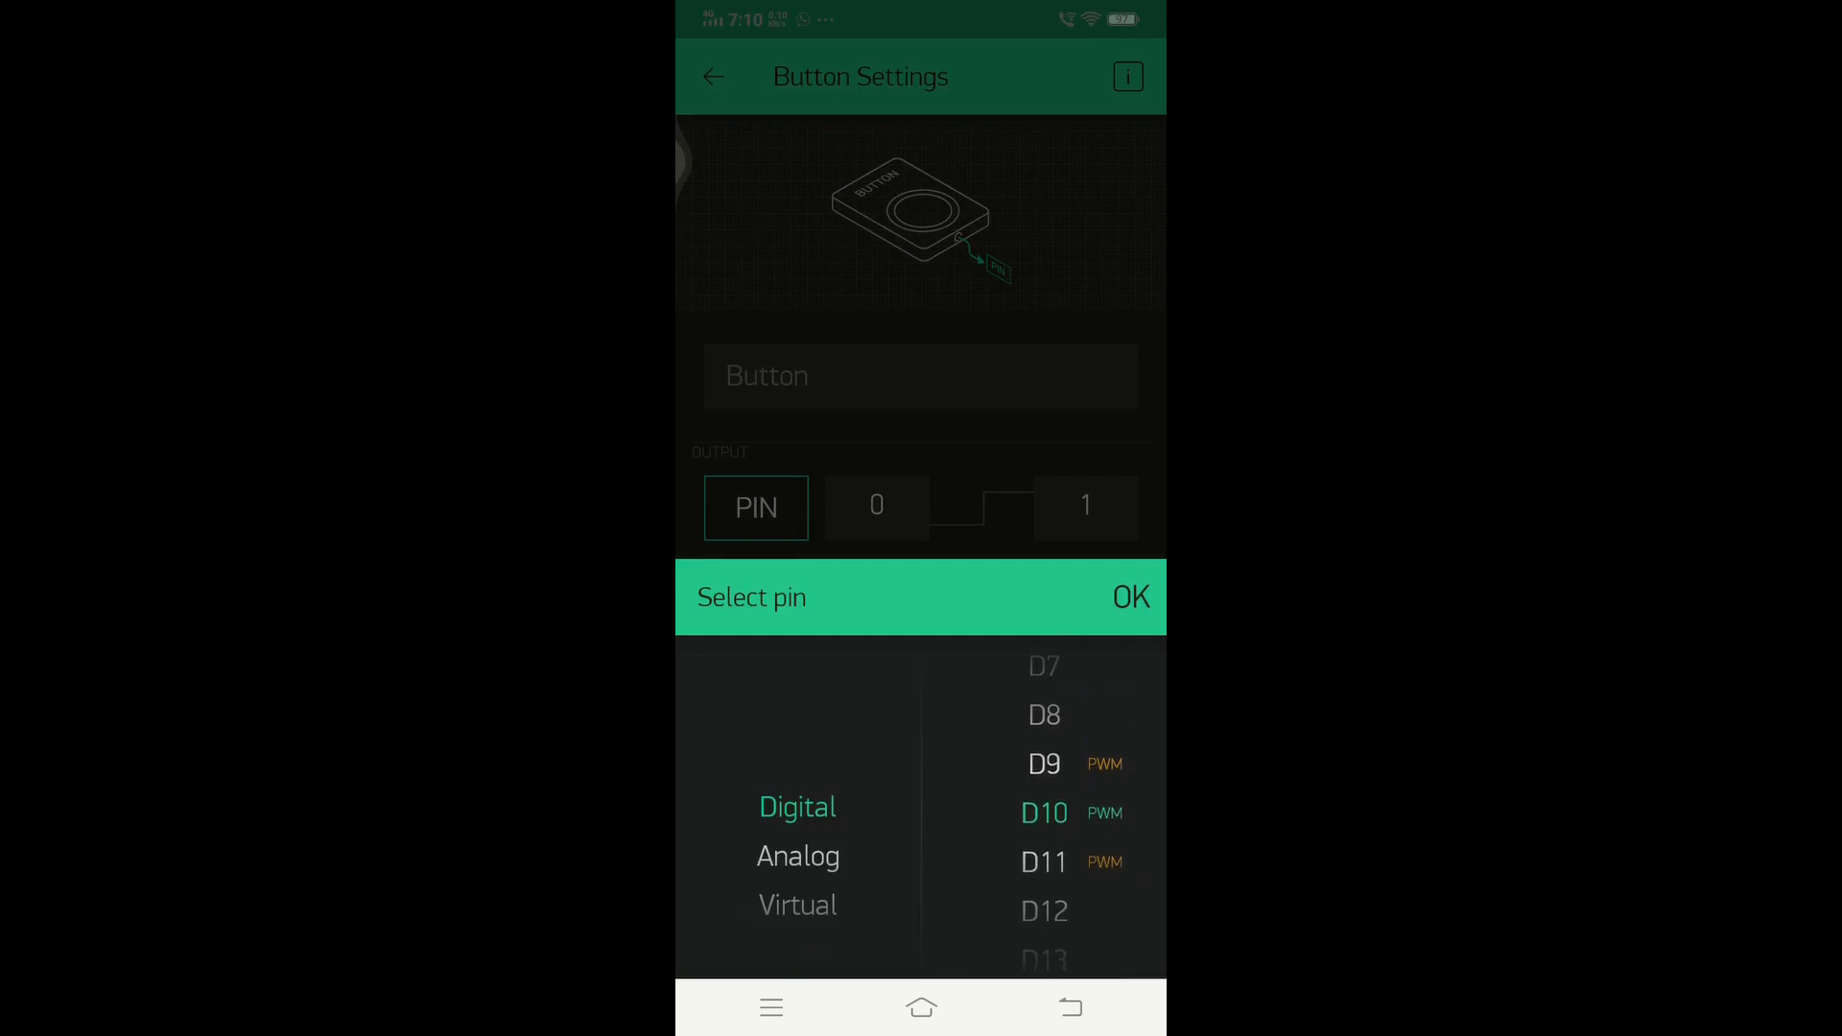
pyautogui.click(1132, 596)
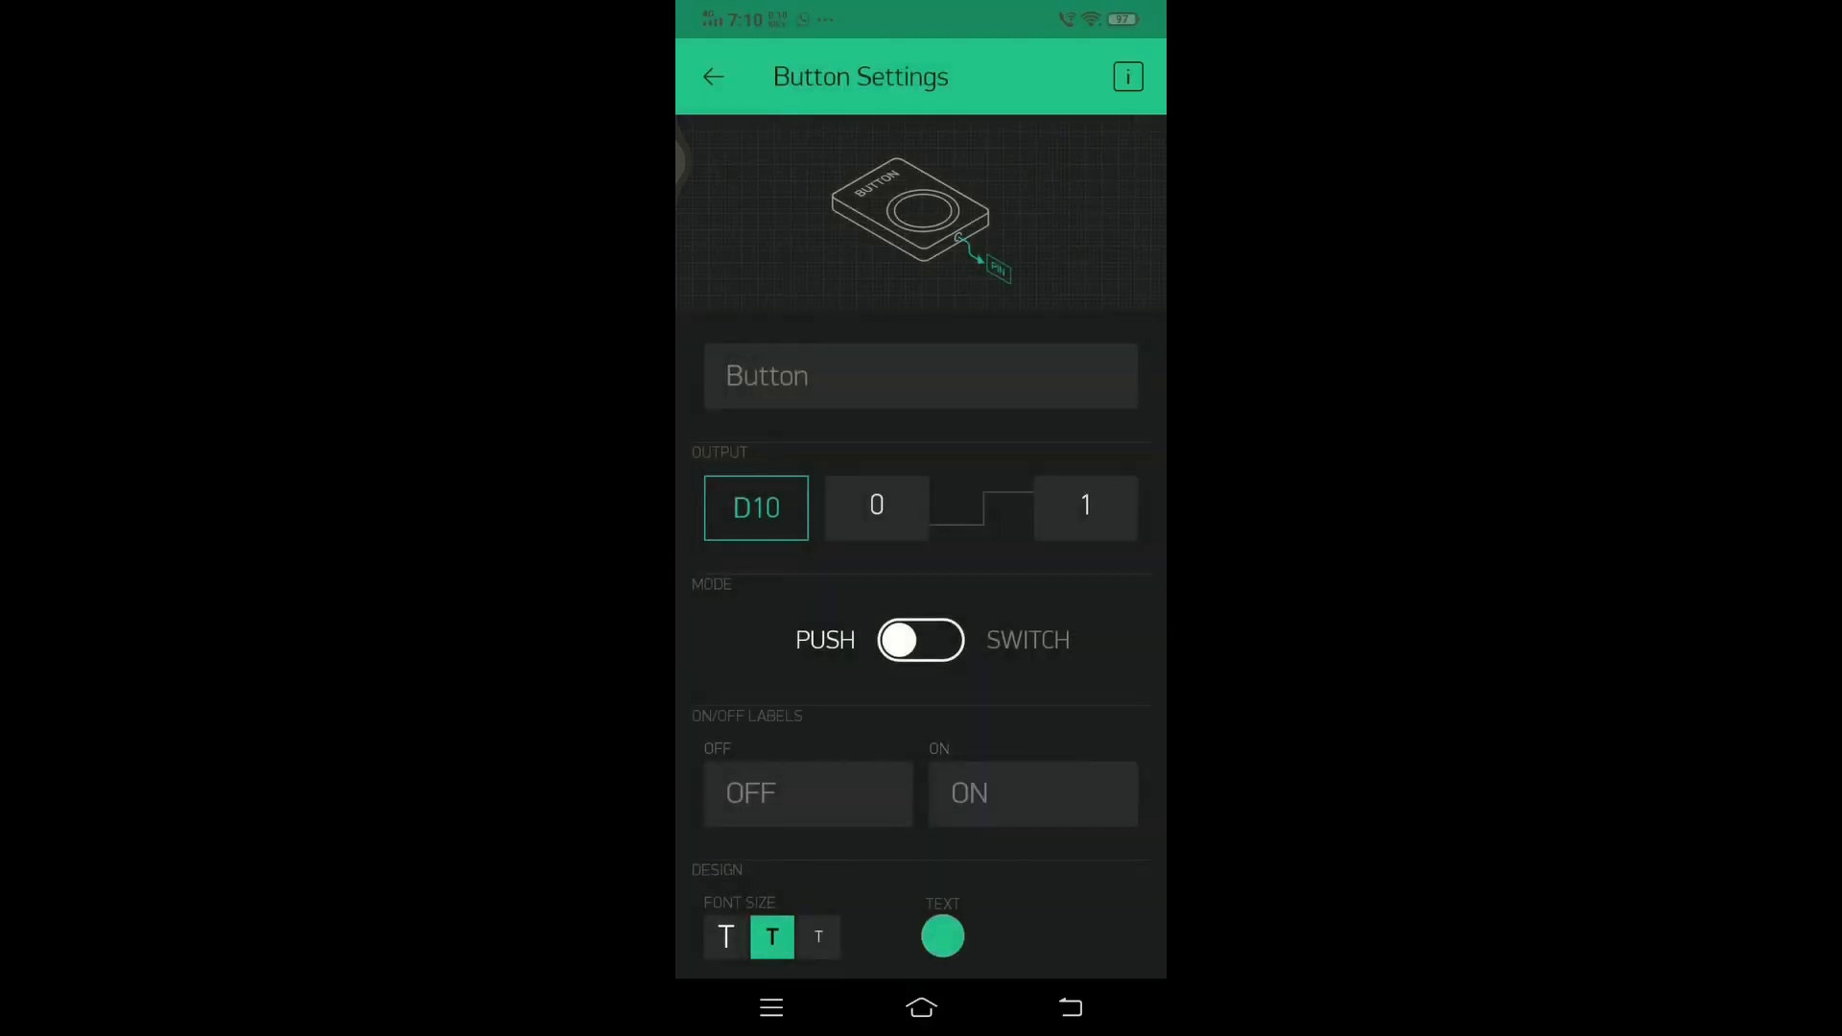
pyautogui.click(921, 640)
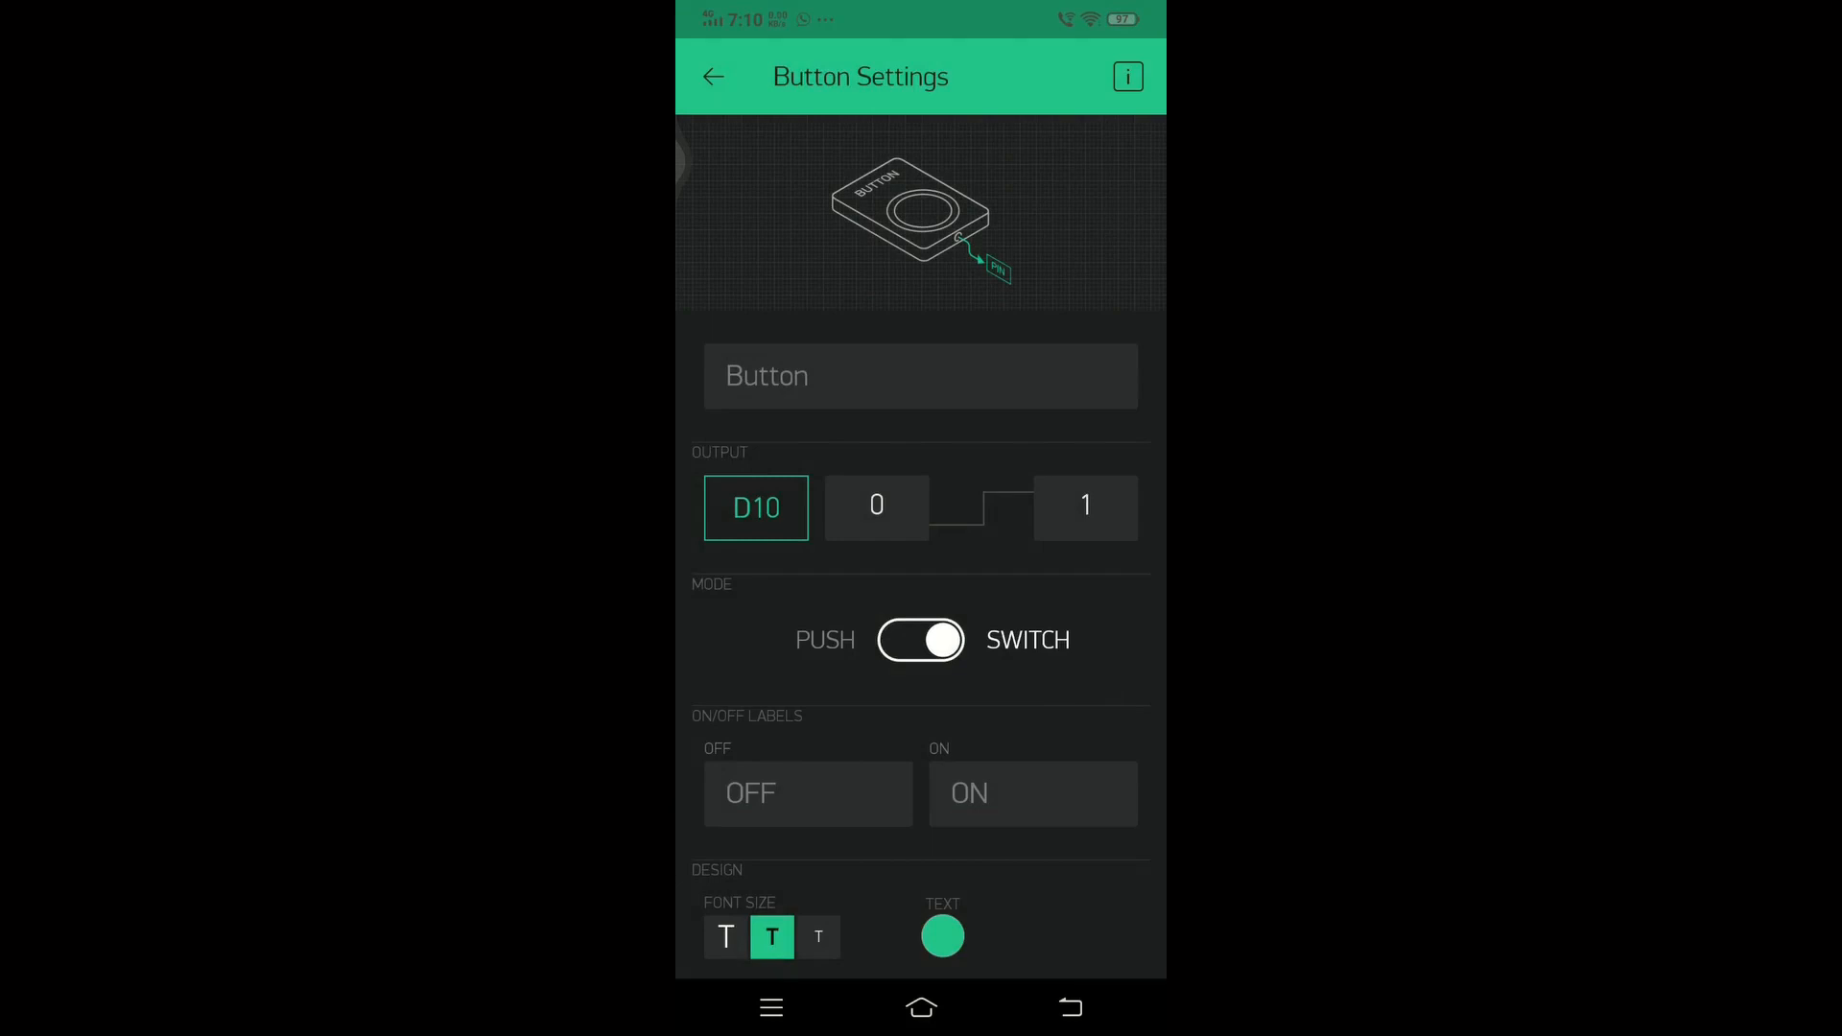
pyautogui.click(713, 77)
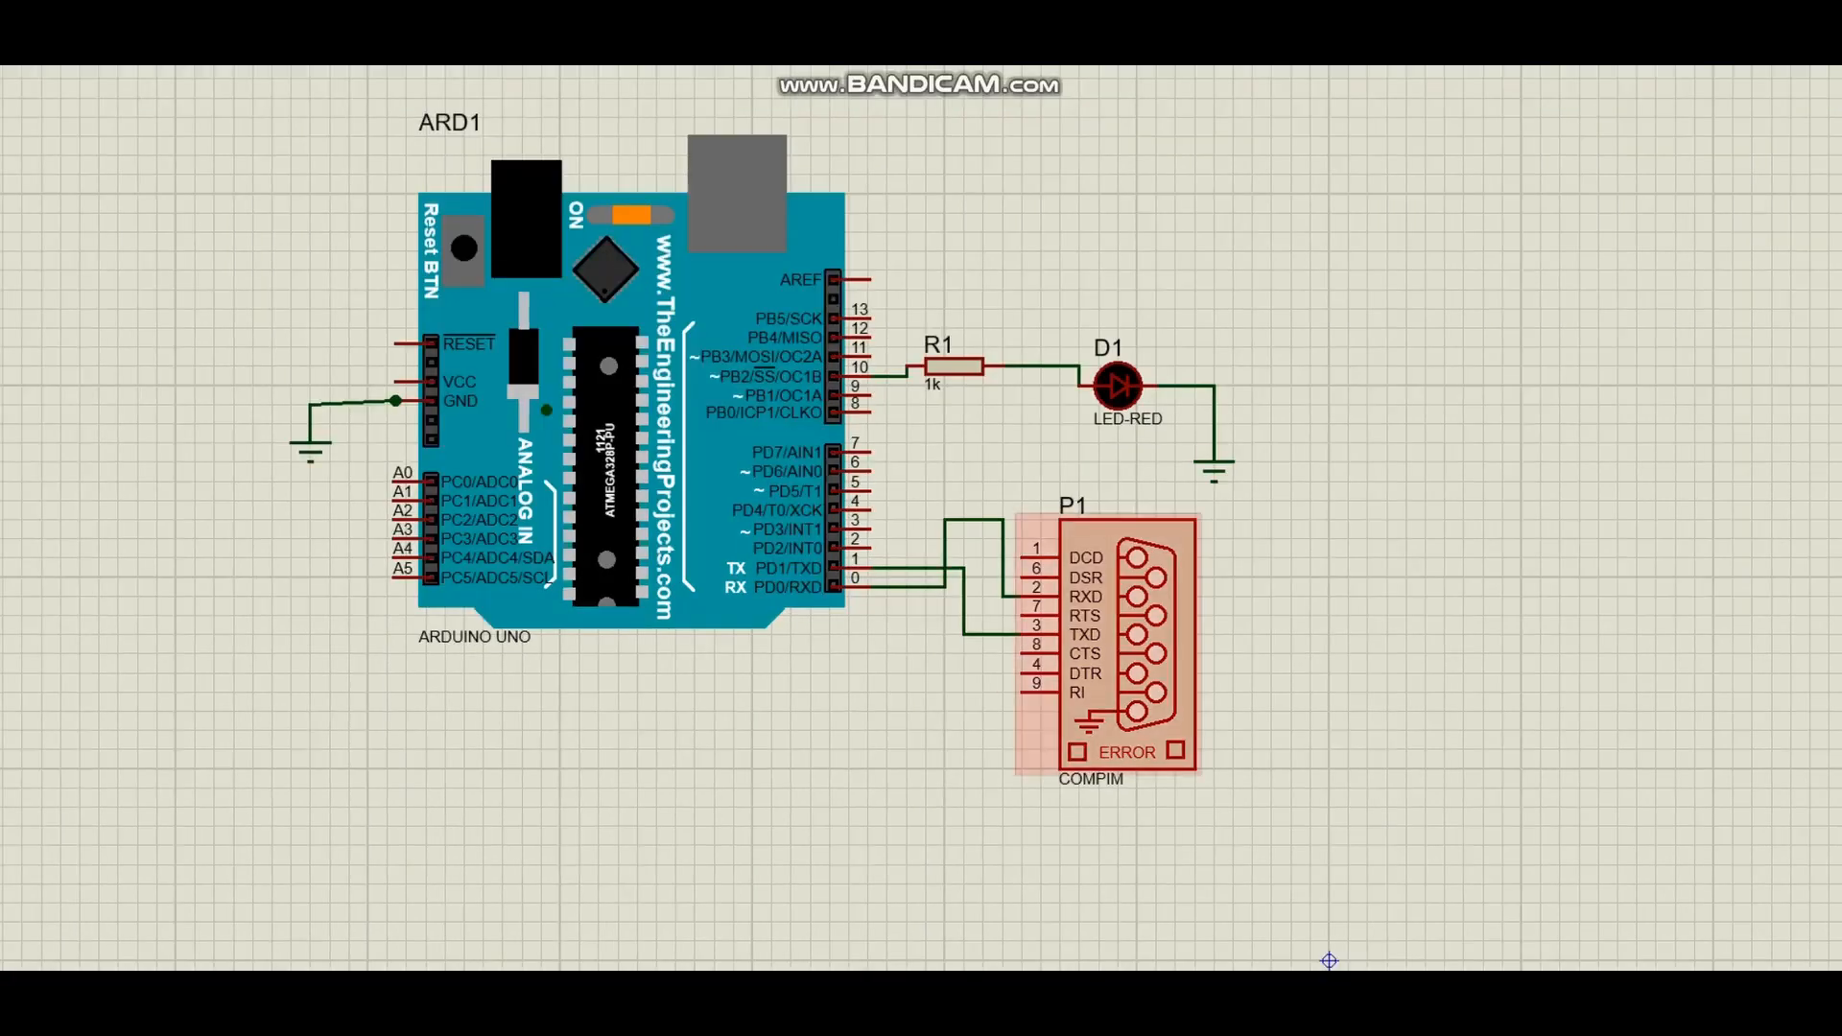
# Step: Switch to the Proteus schematic and set the COMPIM component's physical port to COM2
pyautogui.click(1128, 644)
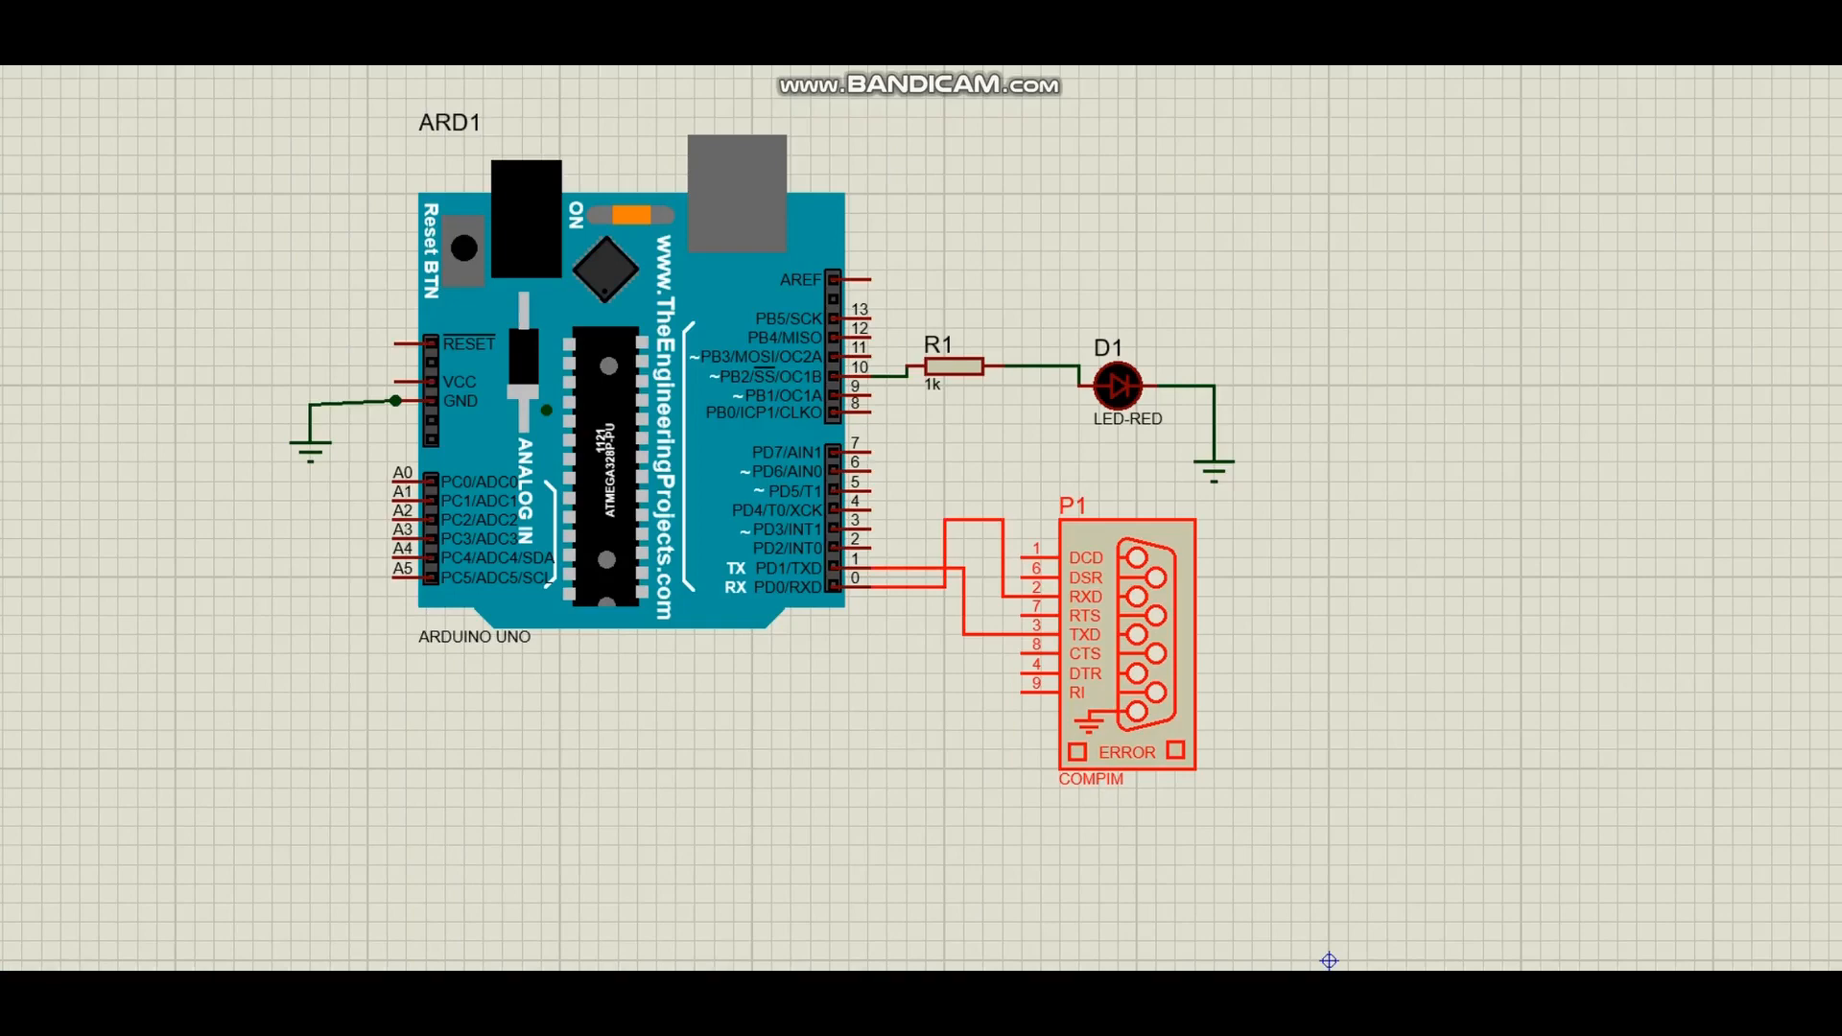
pyautogui.doubleClick(1128, 645)
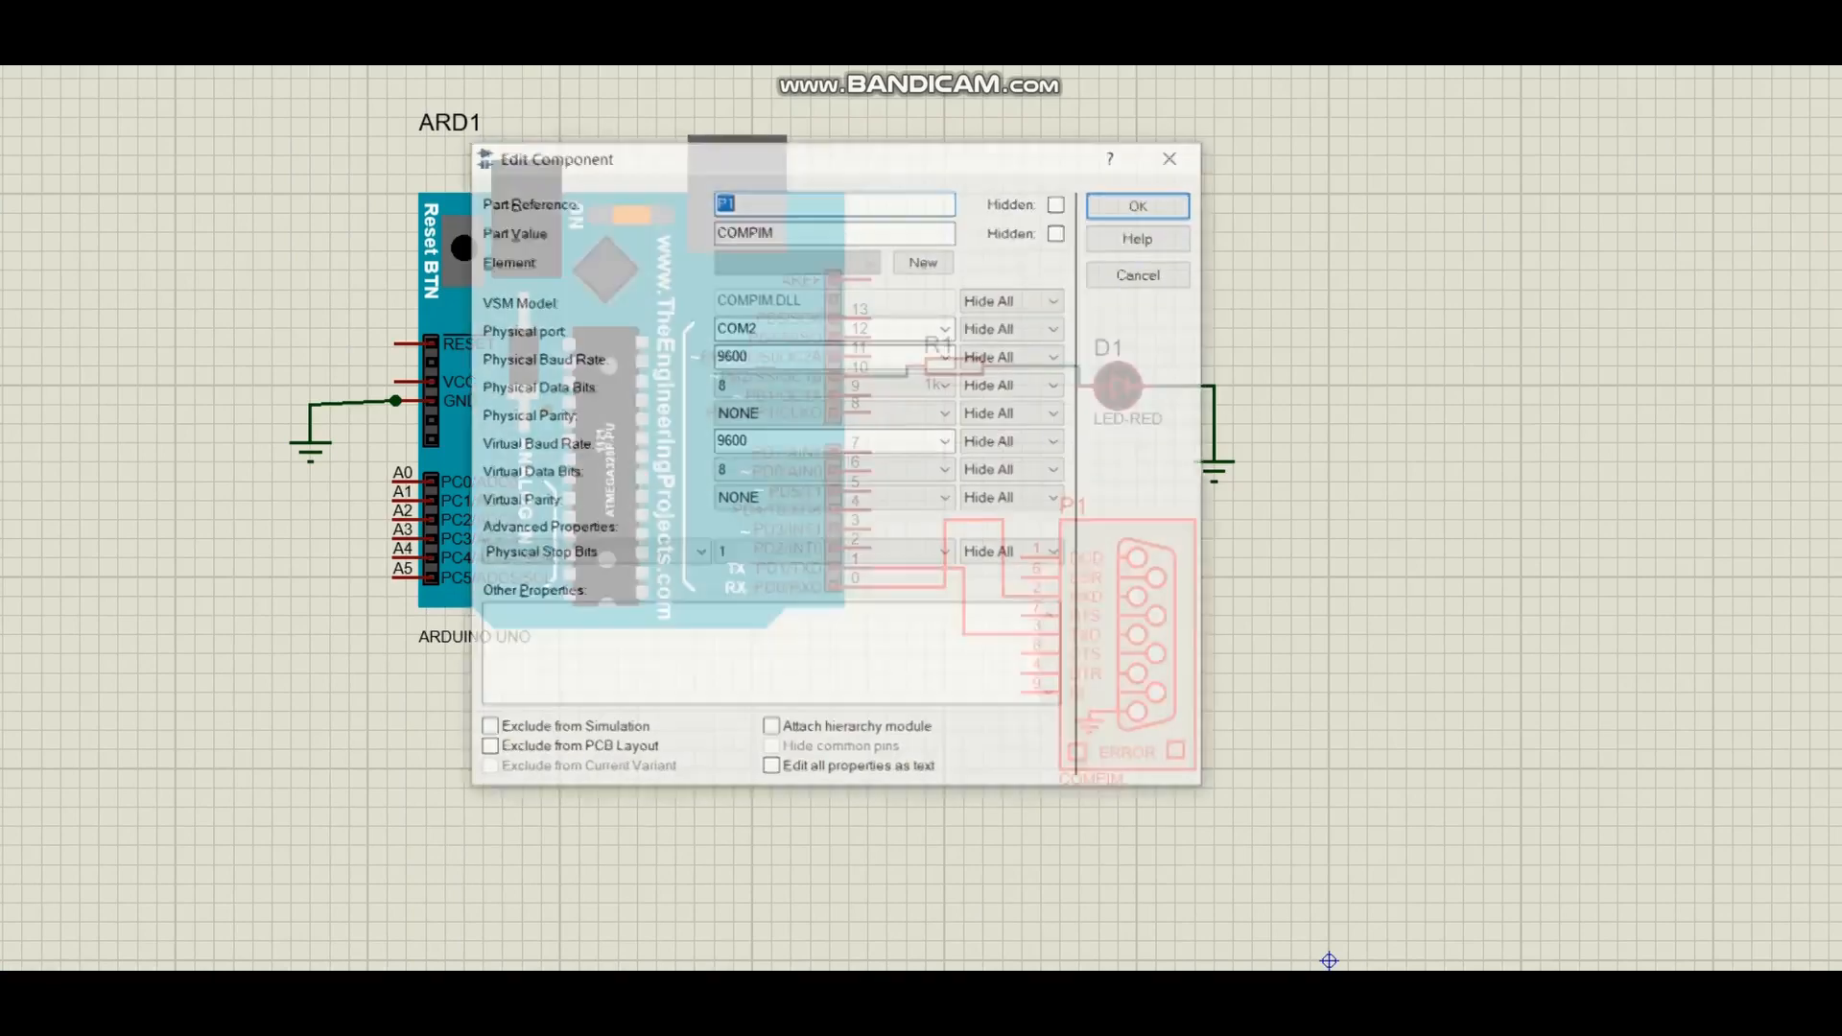
pyautogui.click(947, 328)
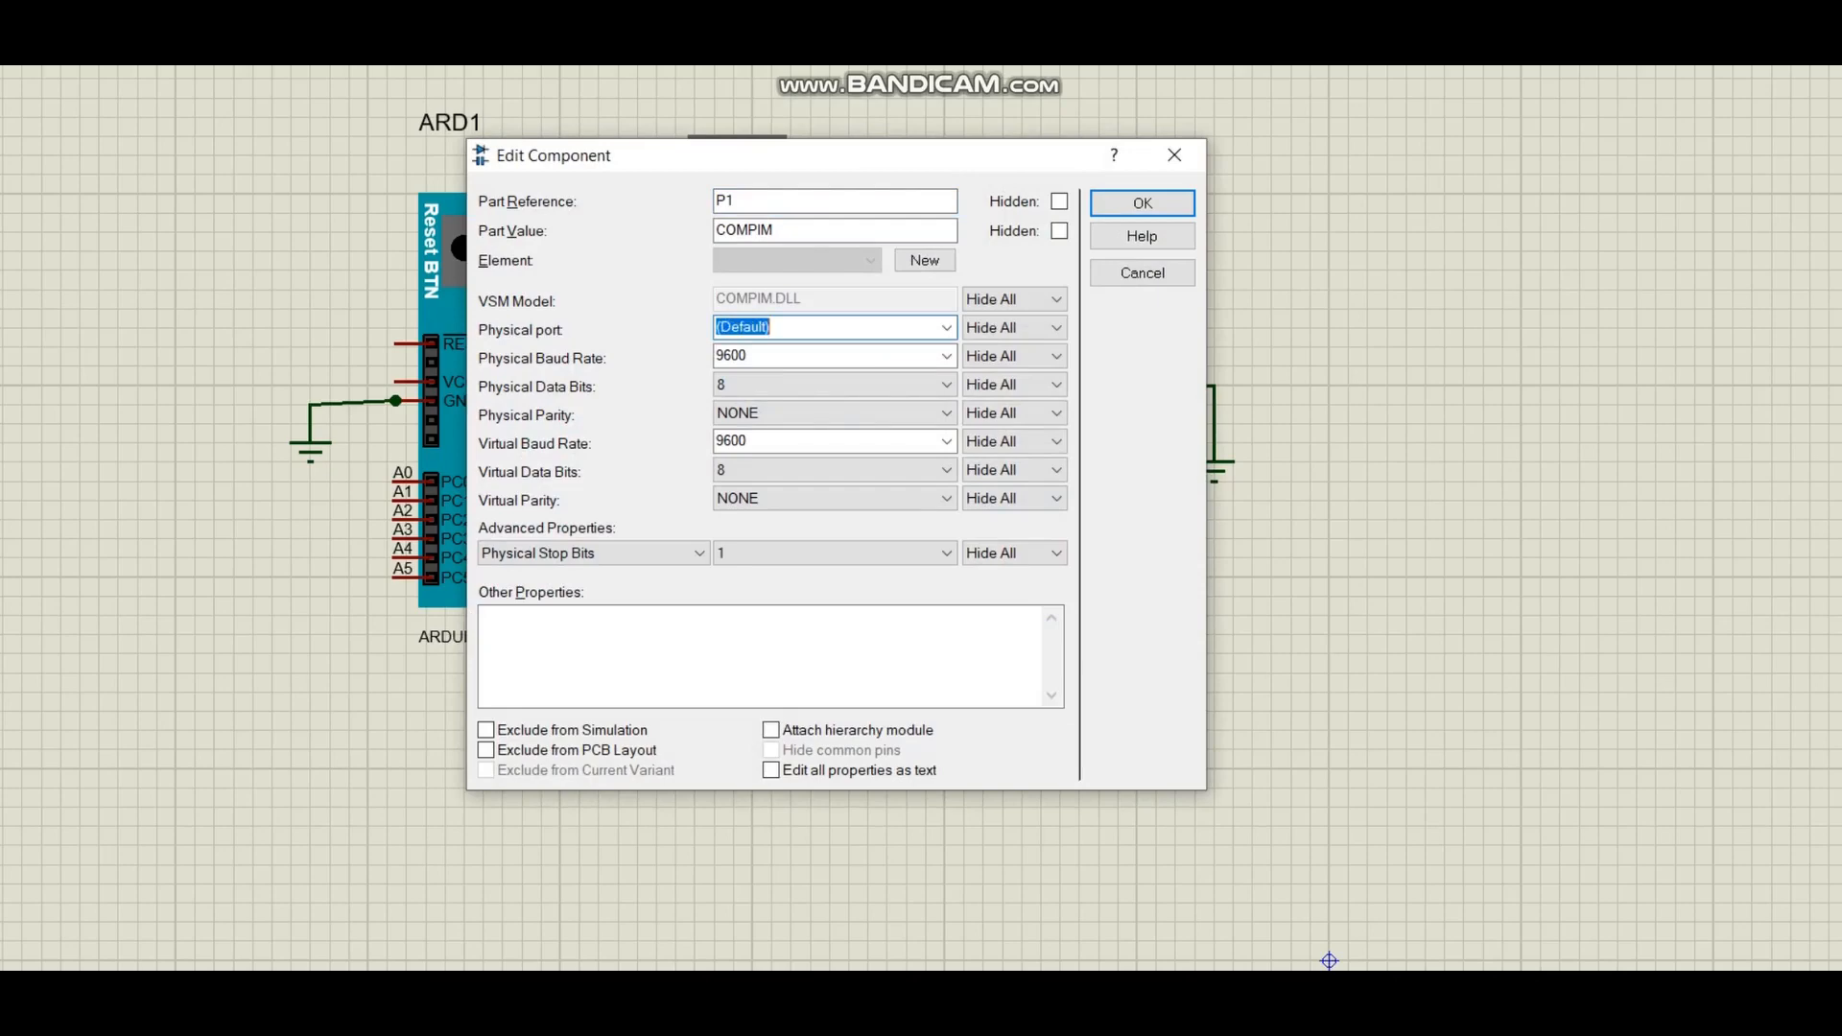
pyautogui.write('COM2')
pyautogui.press('Tab')
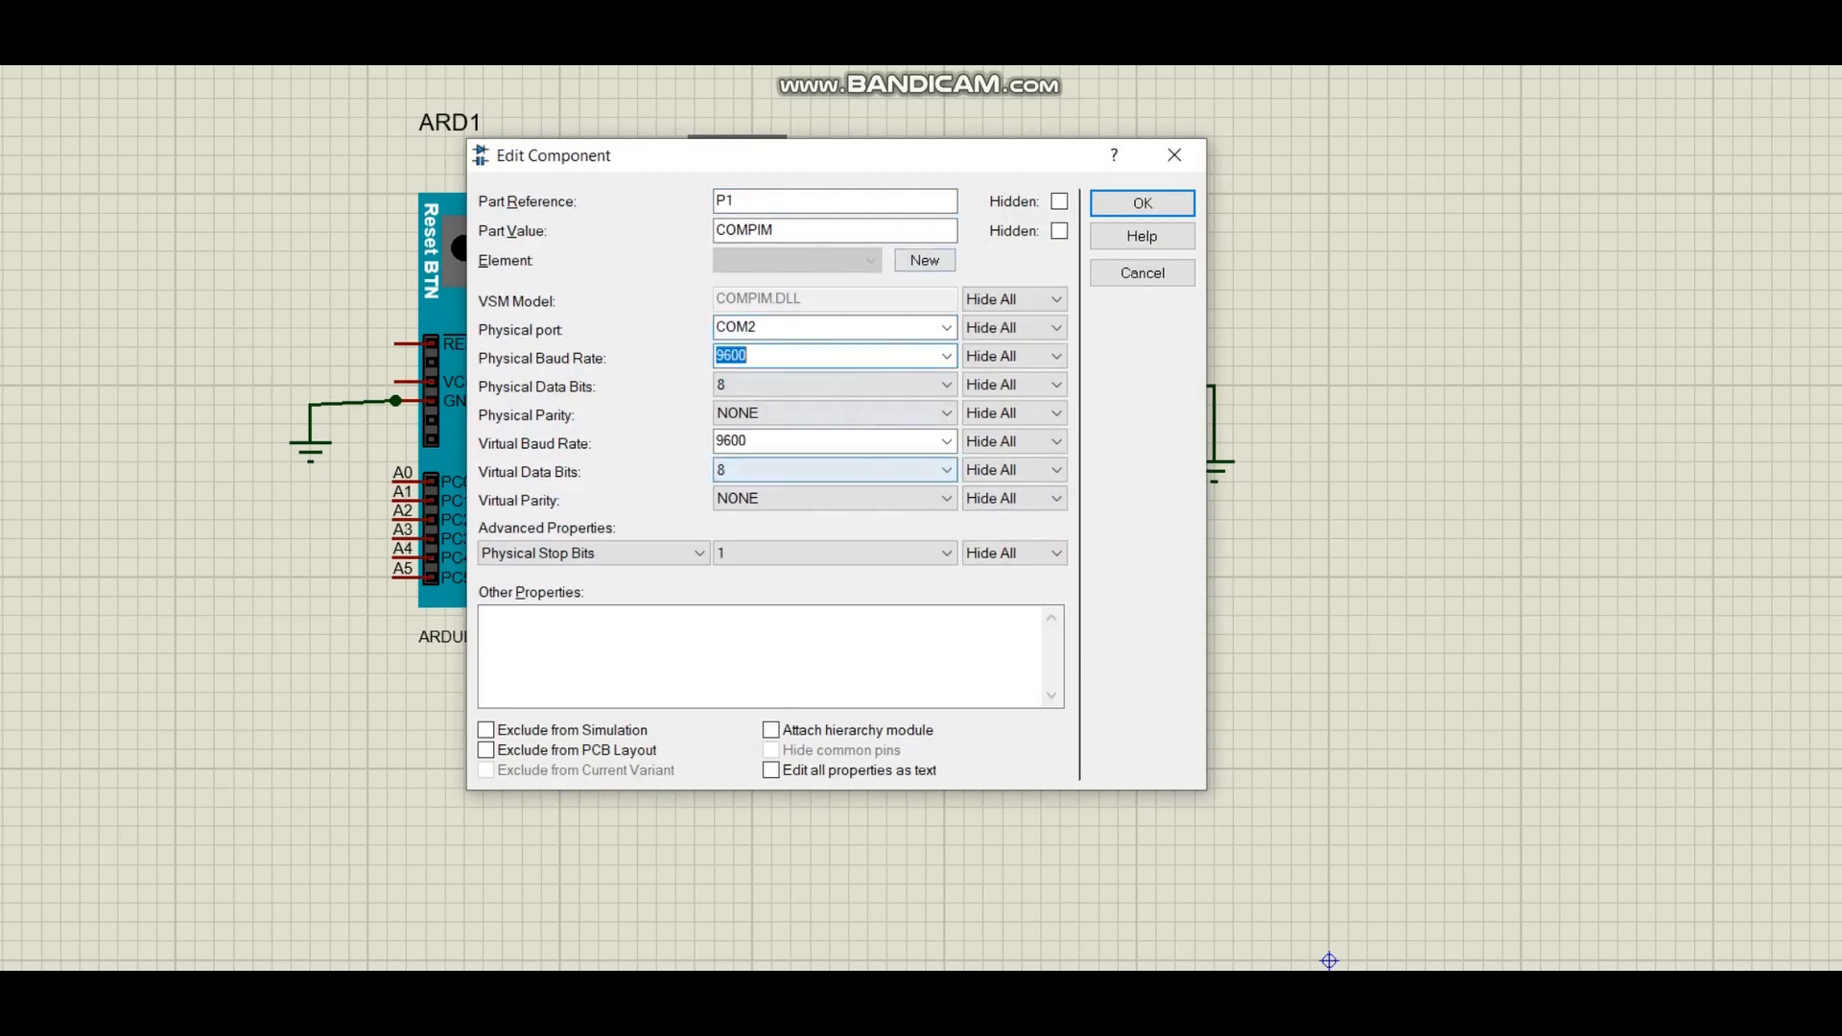
pyautogui.press('Tab')
pyautogui.press('Tab')
pyautogui.press('Tab')
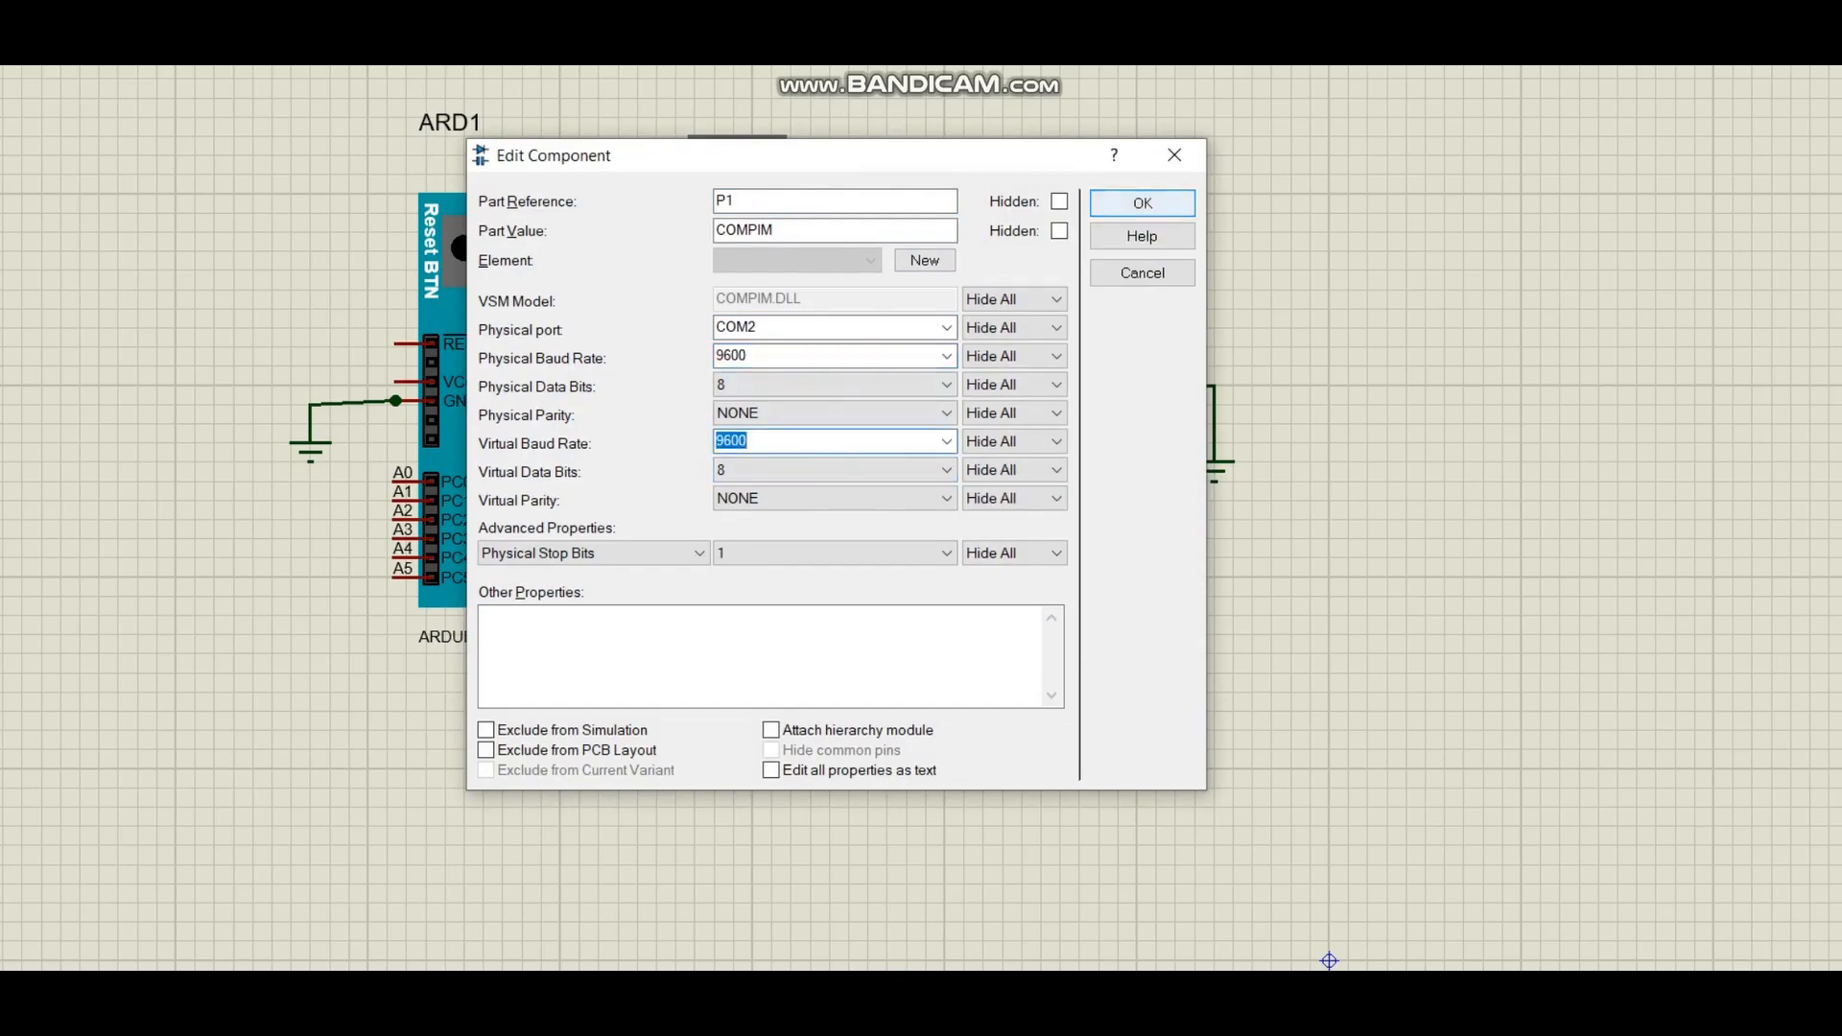
pyautogui.press('Return')
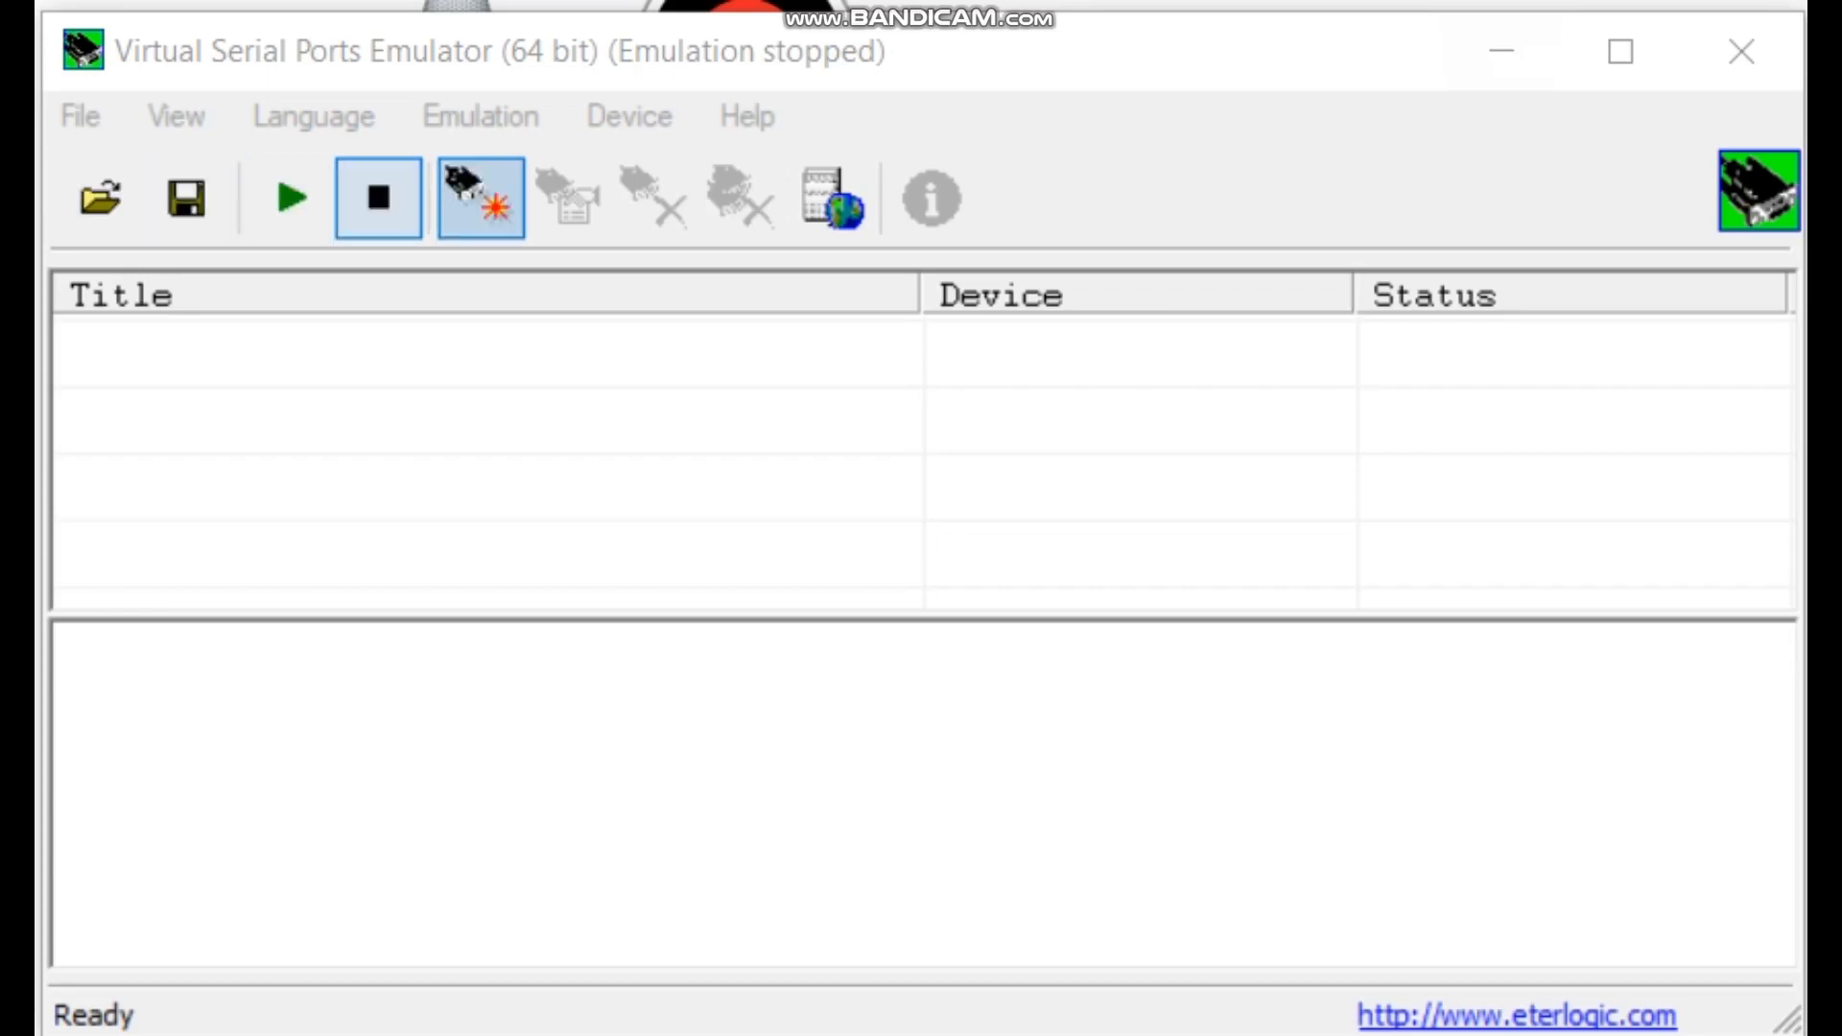
# Step: Switch to Virtual Serial Ports Emulator and begin a new device of type Pair
pyautogui.click(481, 198)
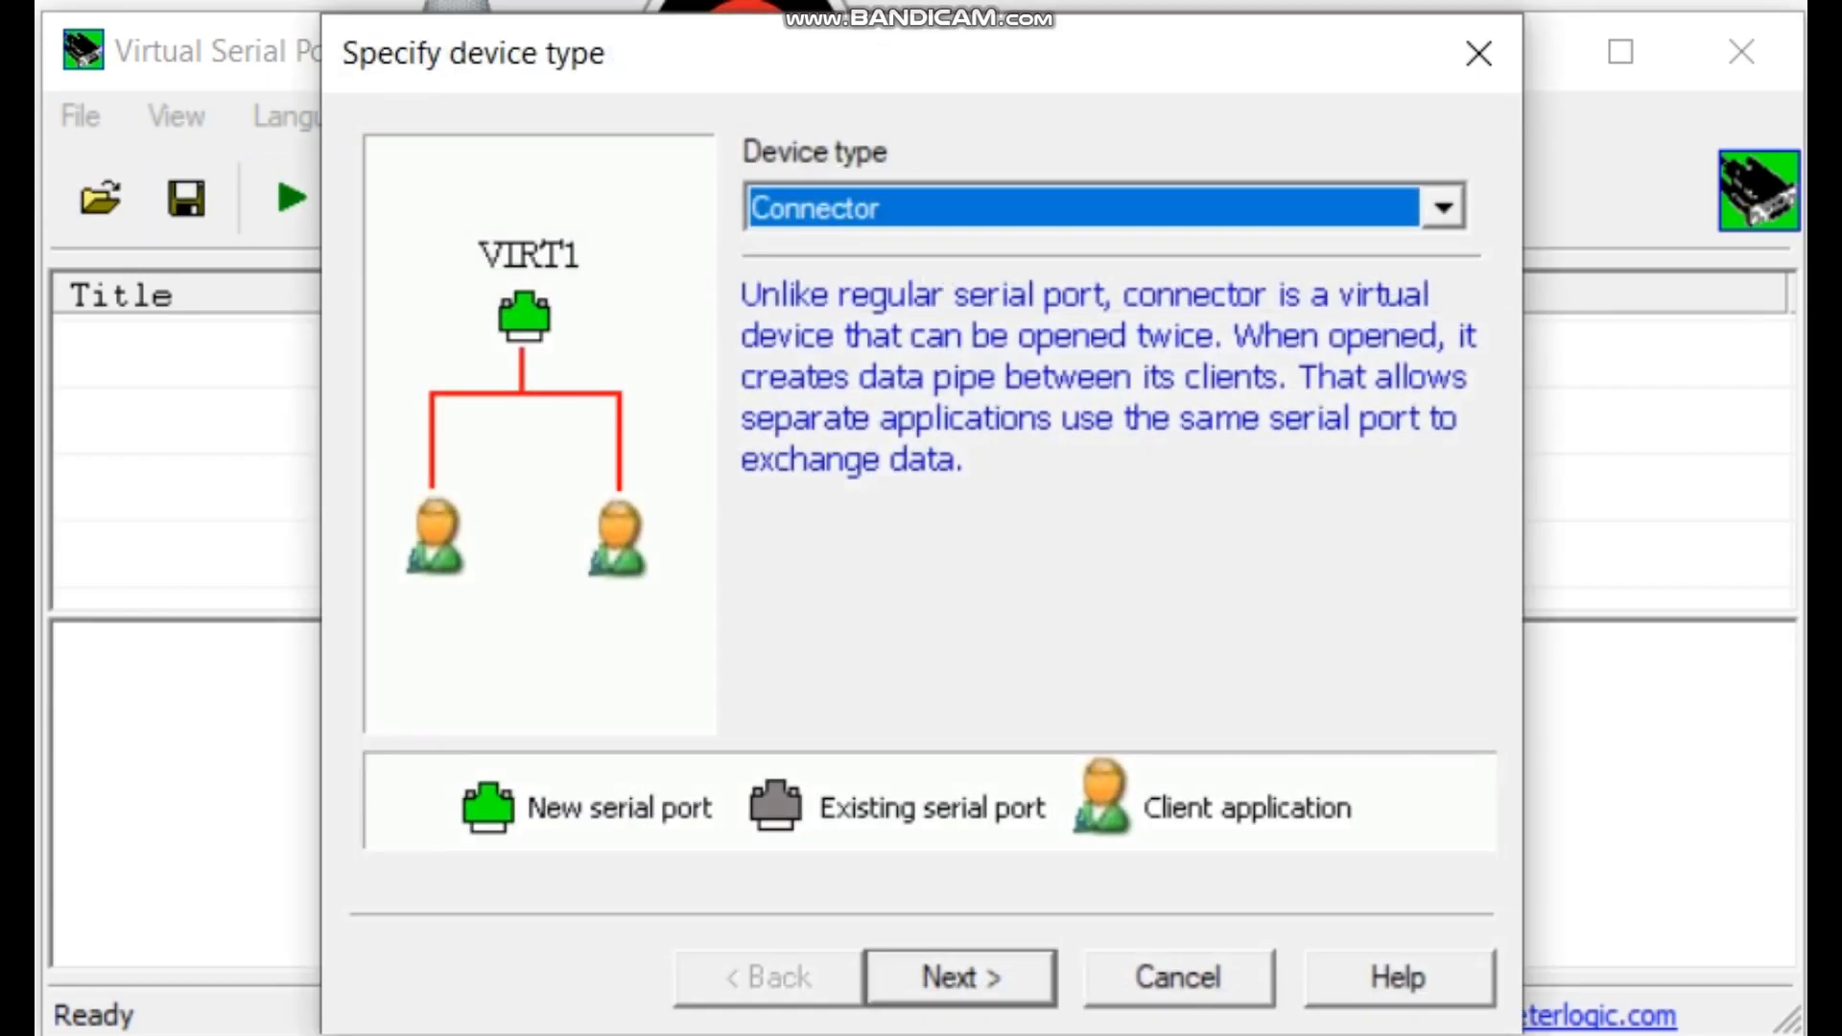
pyautogui.click(1444, 209)
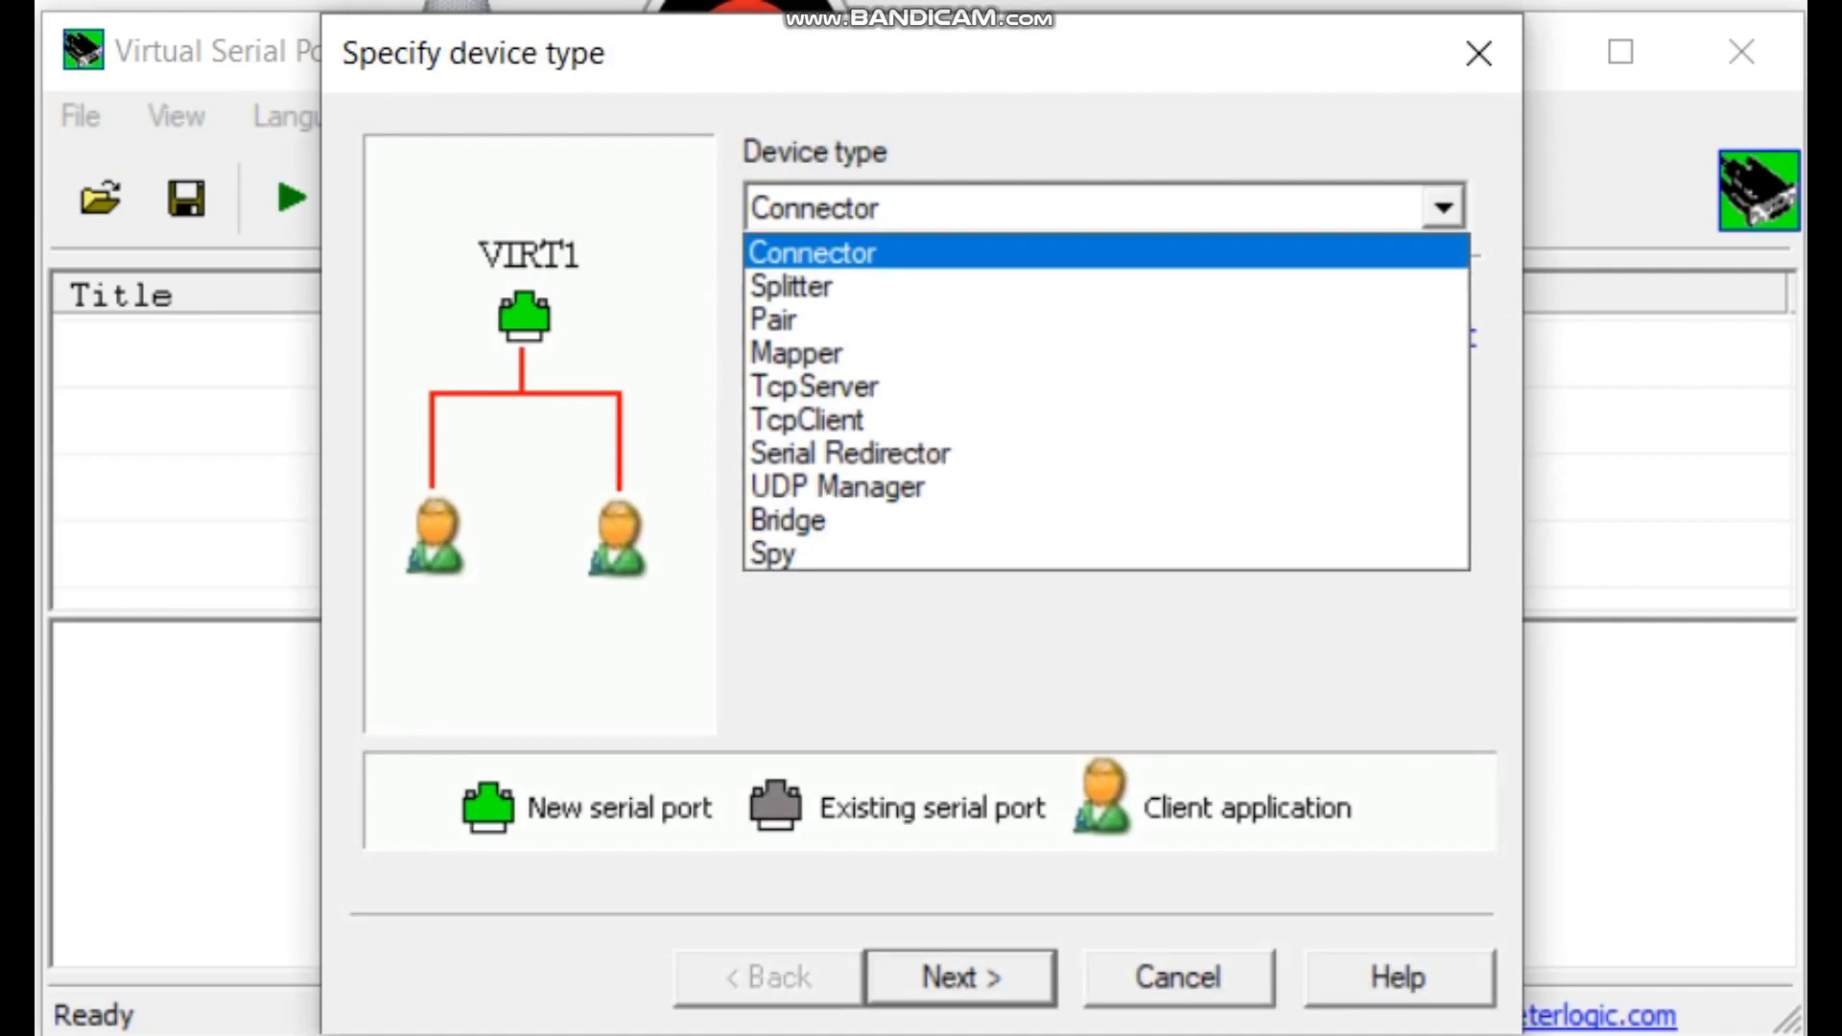
pyautogui.click(960, 318)
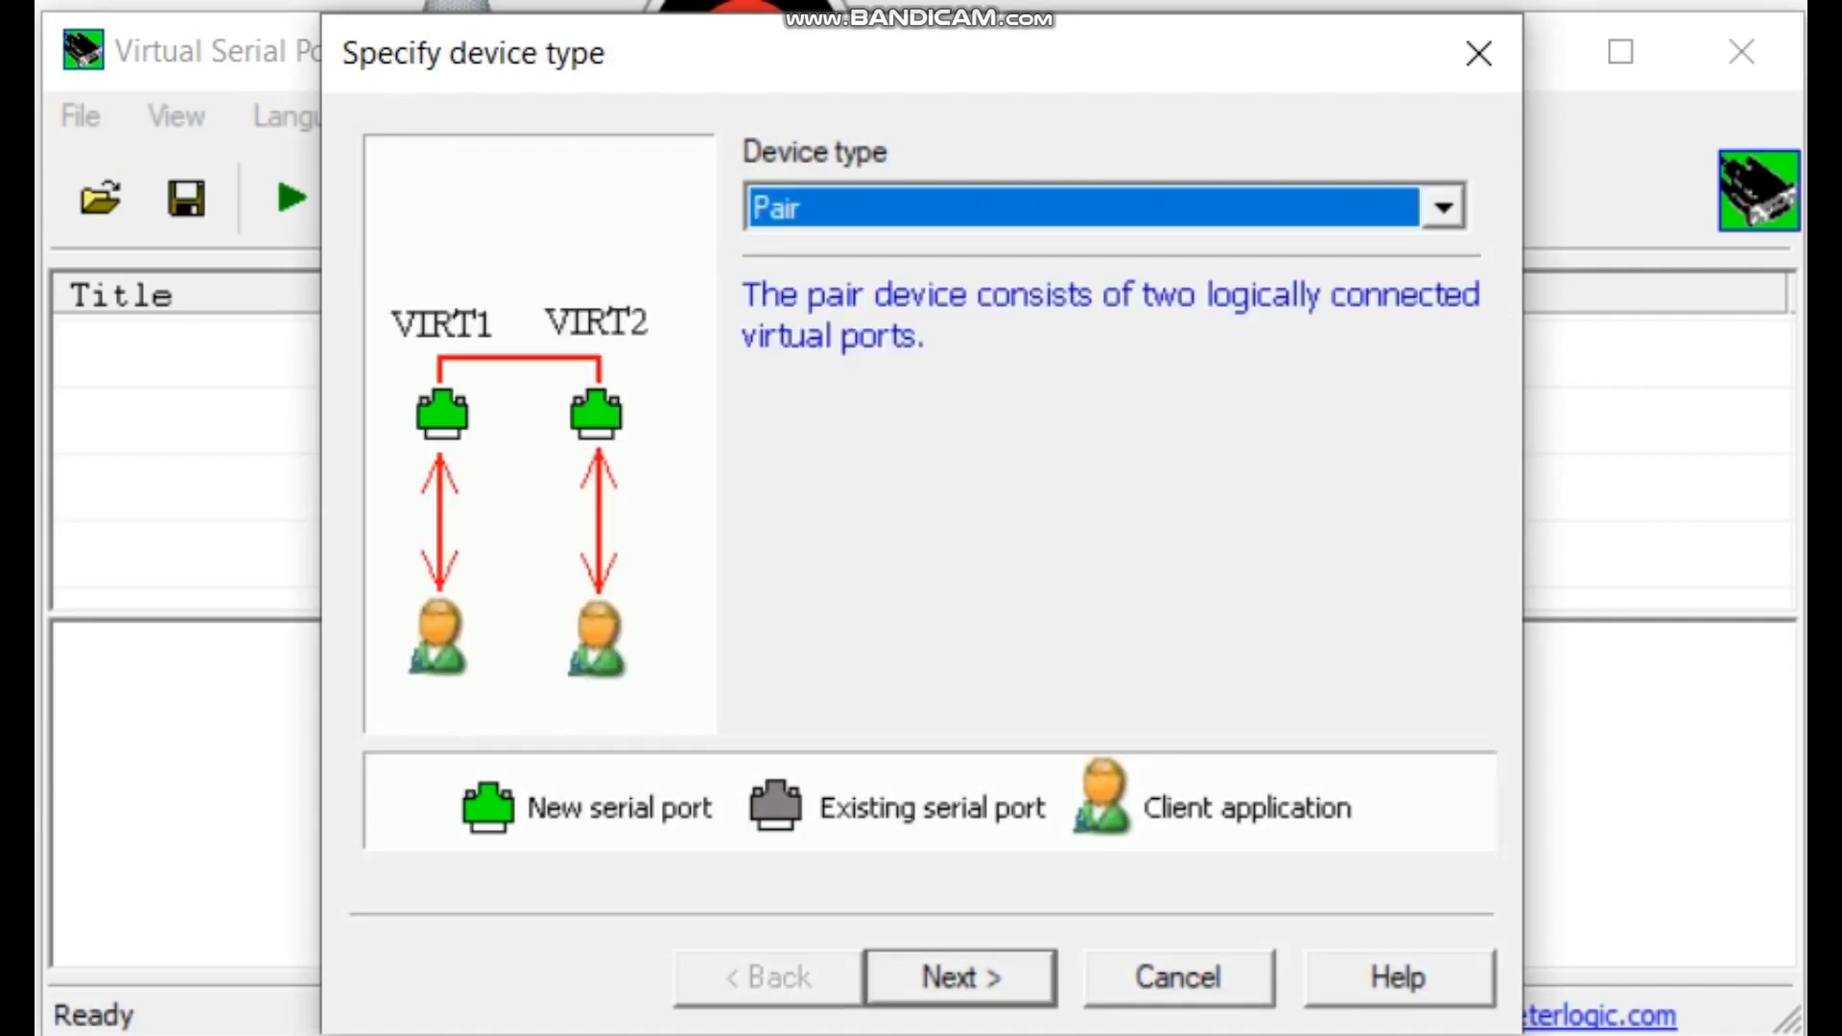
pyautogui.click(961, 979)
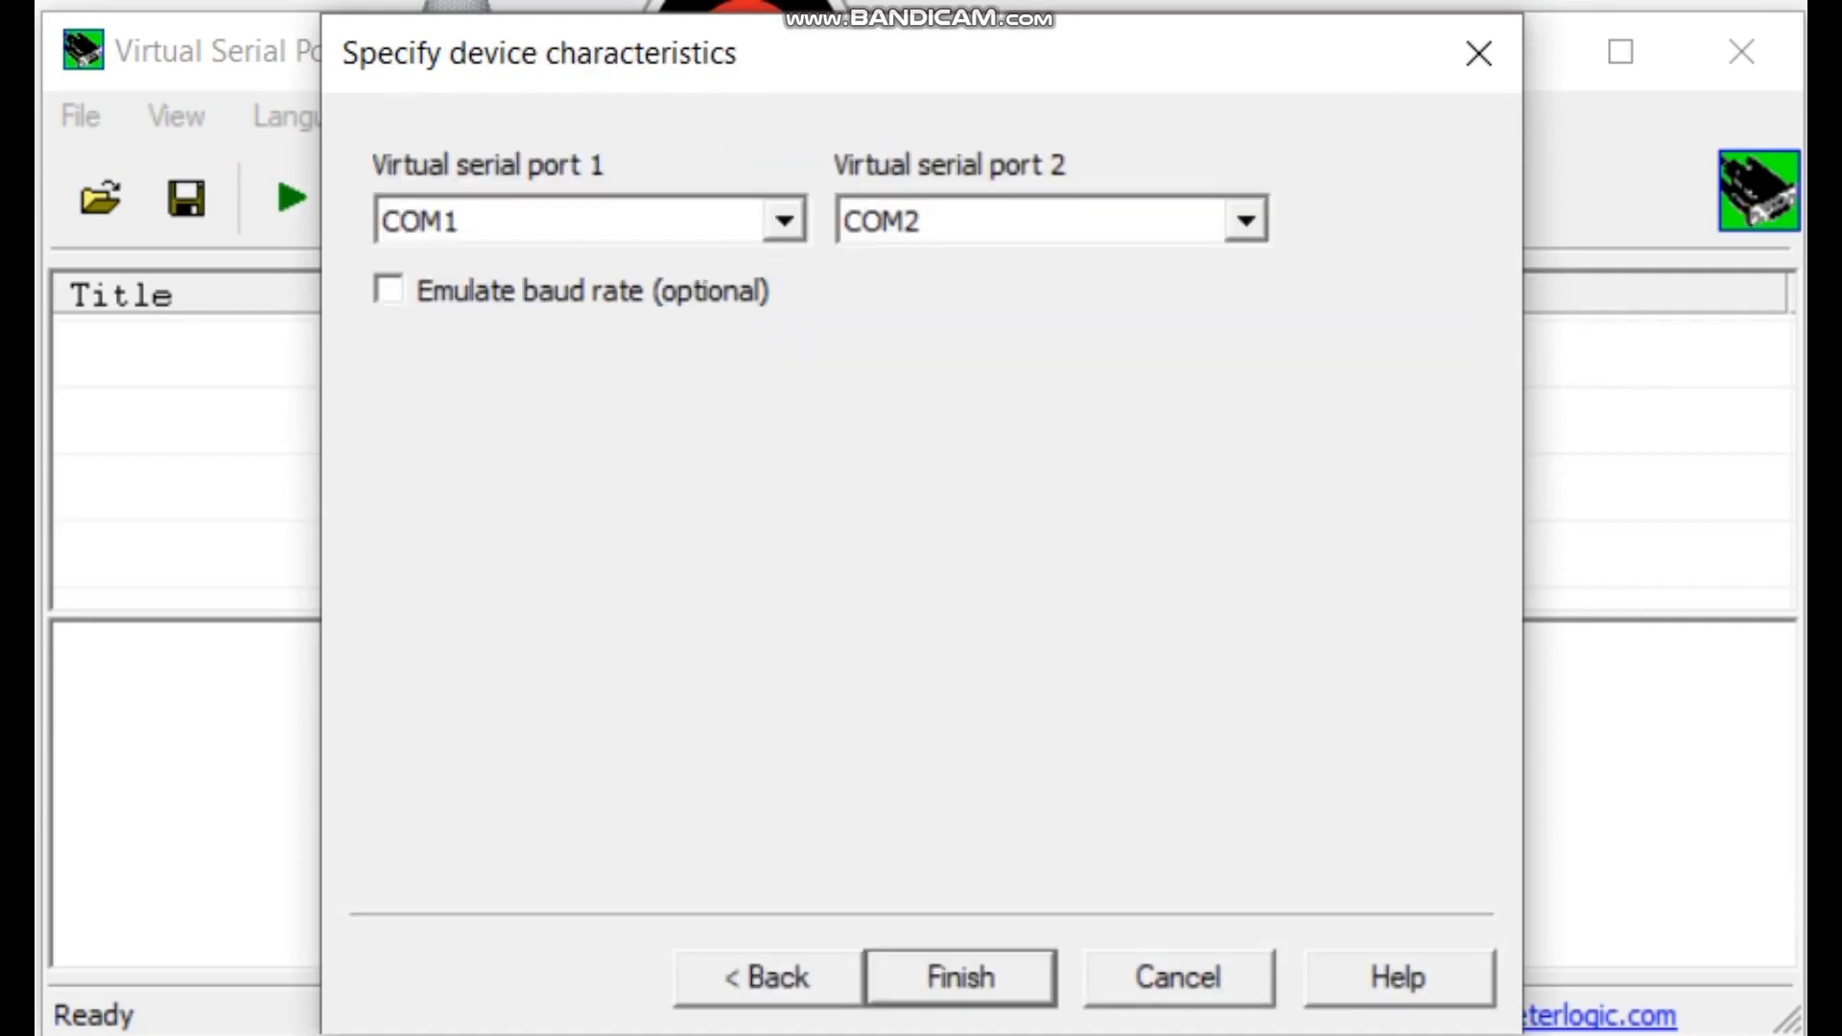
# Step: Assign COM1 and COM2 as the pair's two virtual serial ports, create it and start the emulation
pyautogui.click(784, 221)
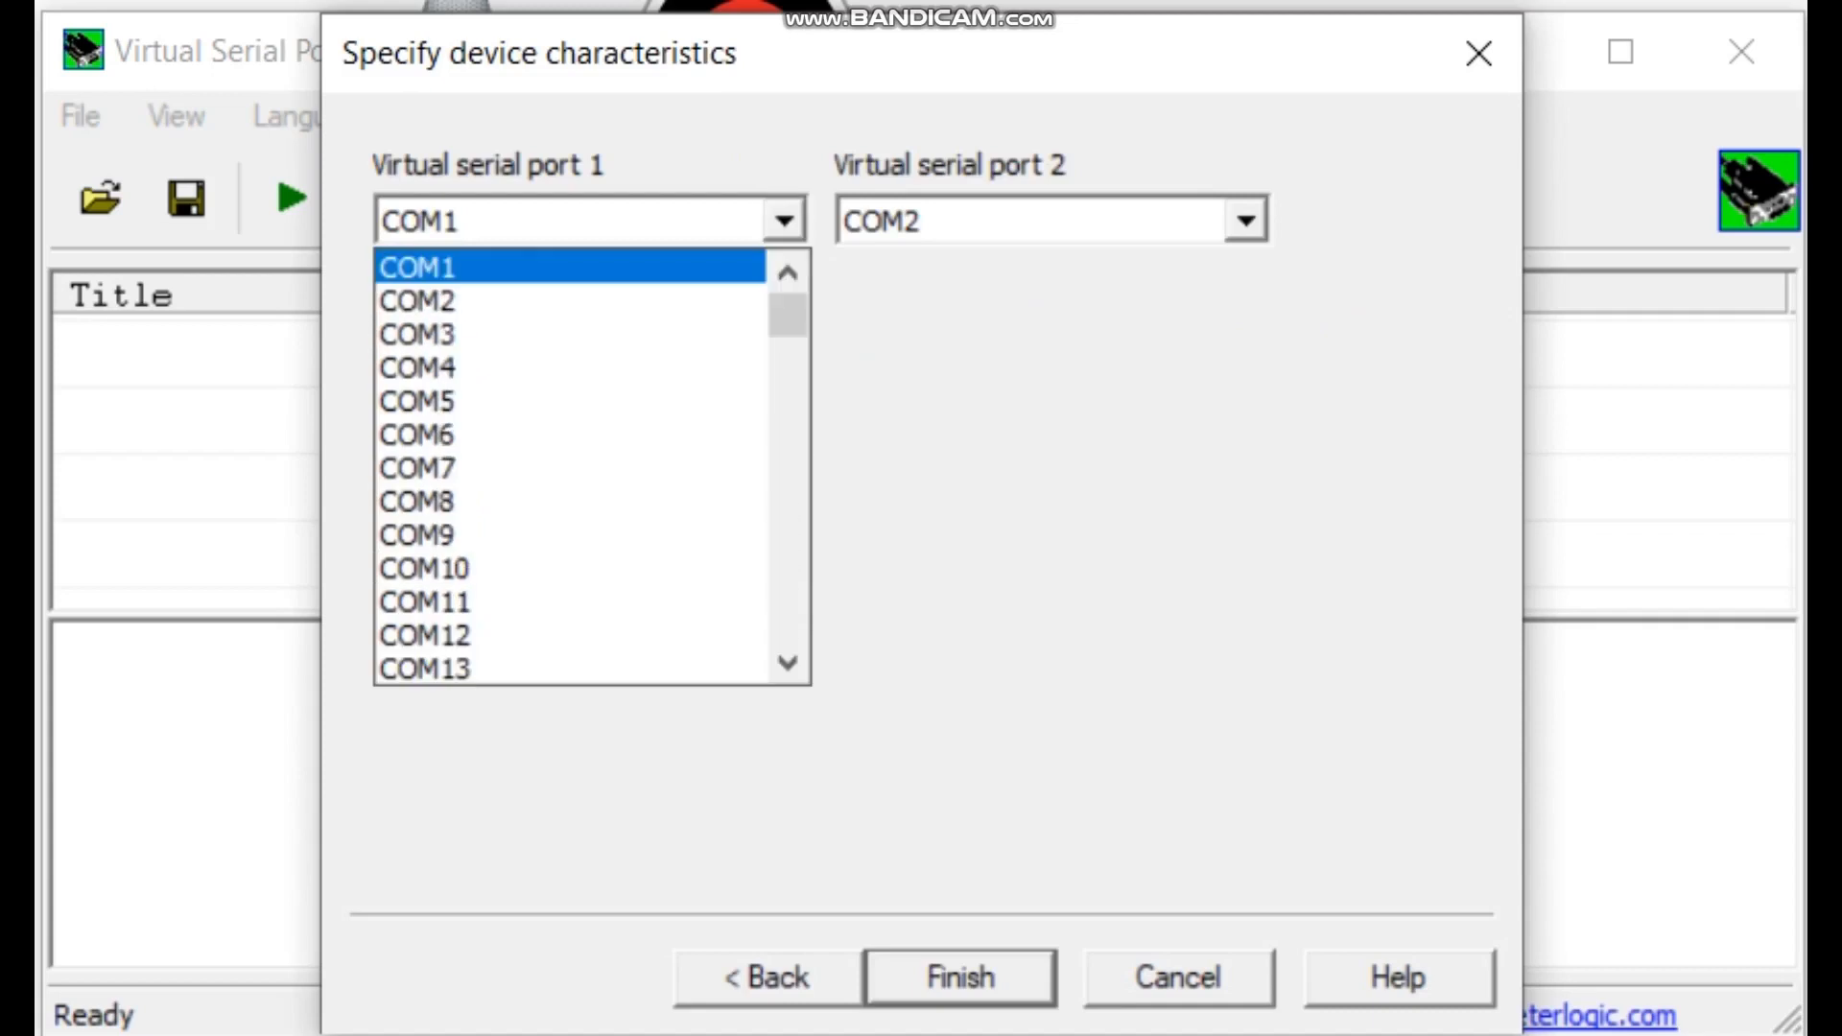
pyautogui.click(570, 267)
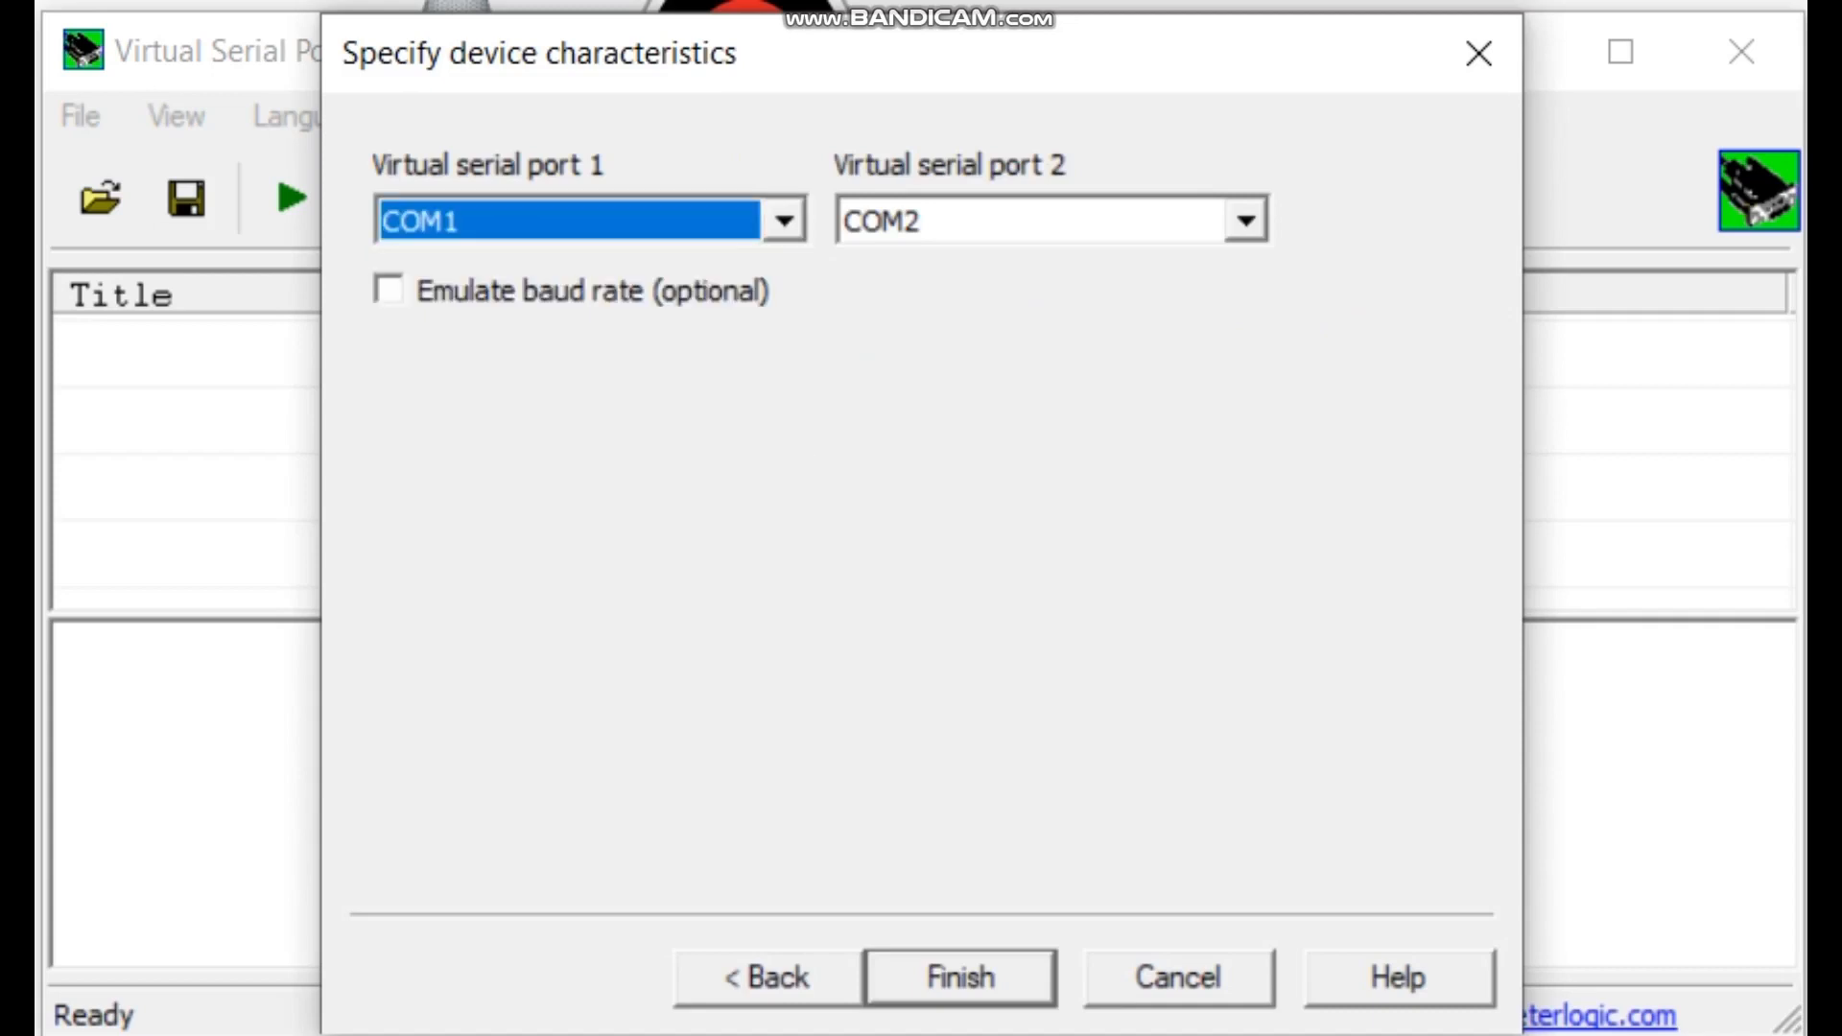
pyautogui.click(1246, 221)
pyautogui.click(1031, 268)
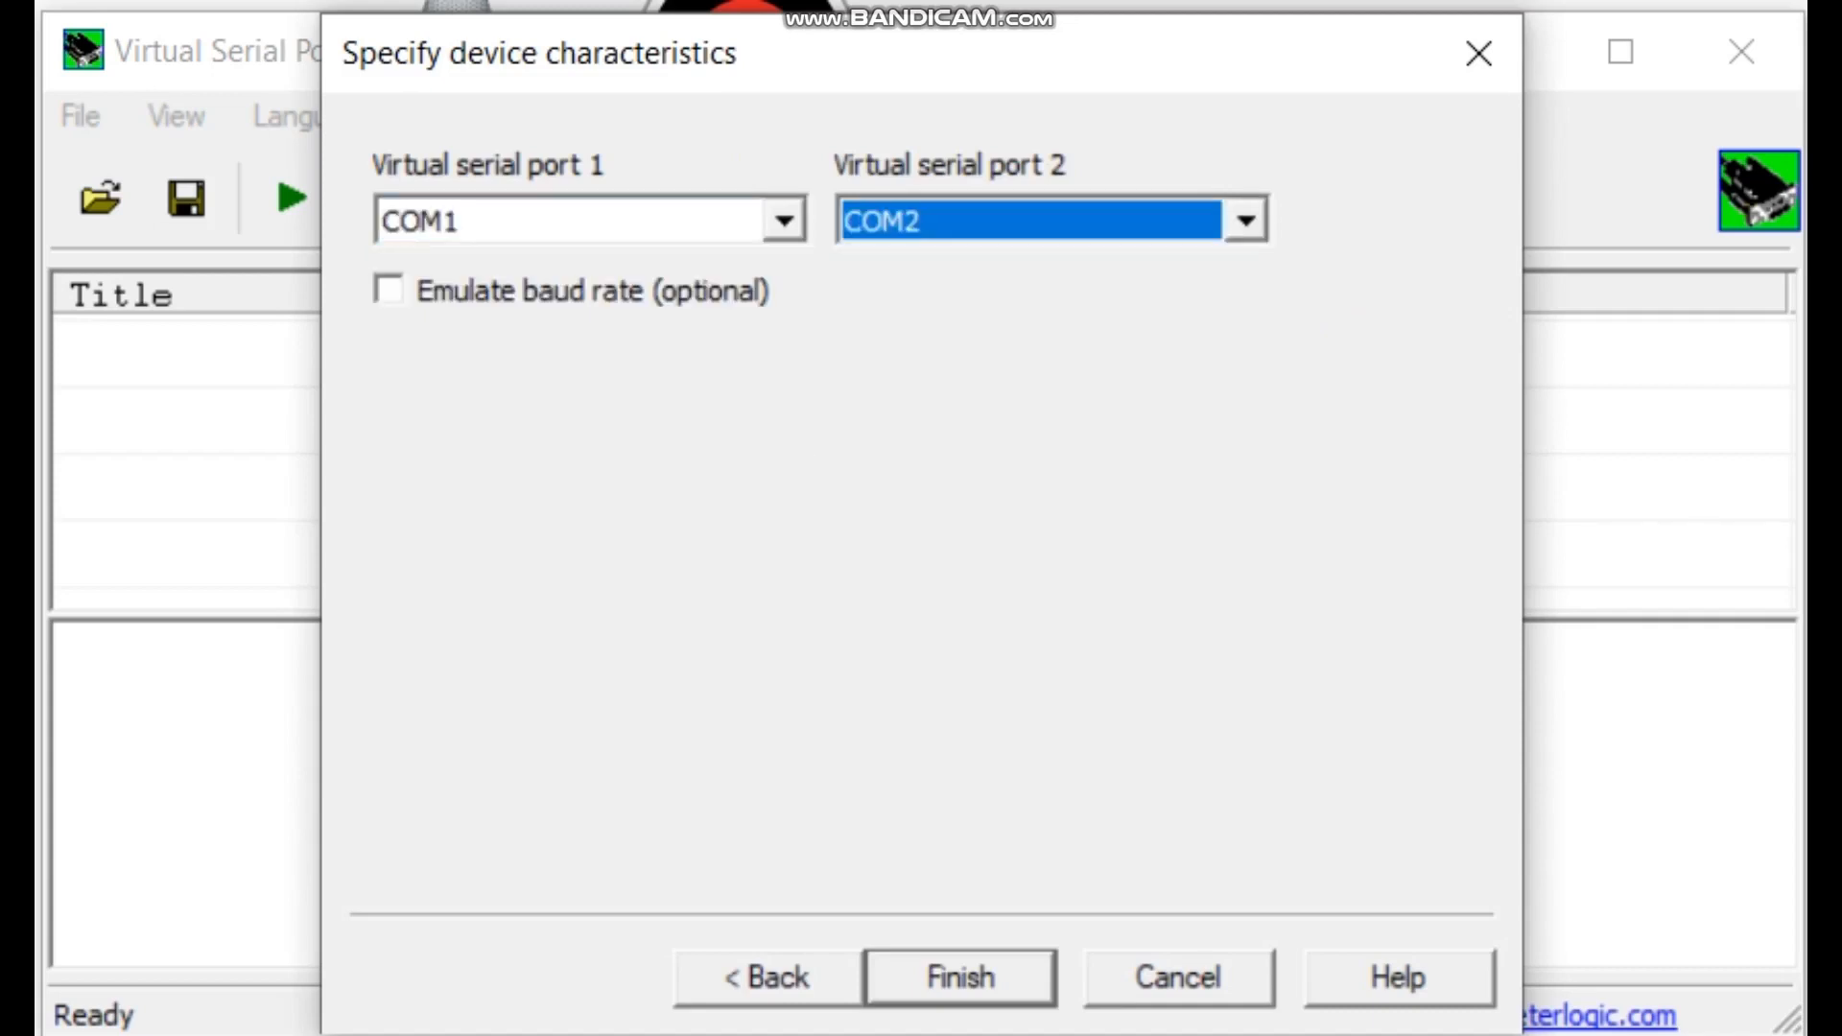
pyautogui.click(960, 977)
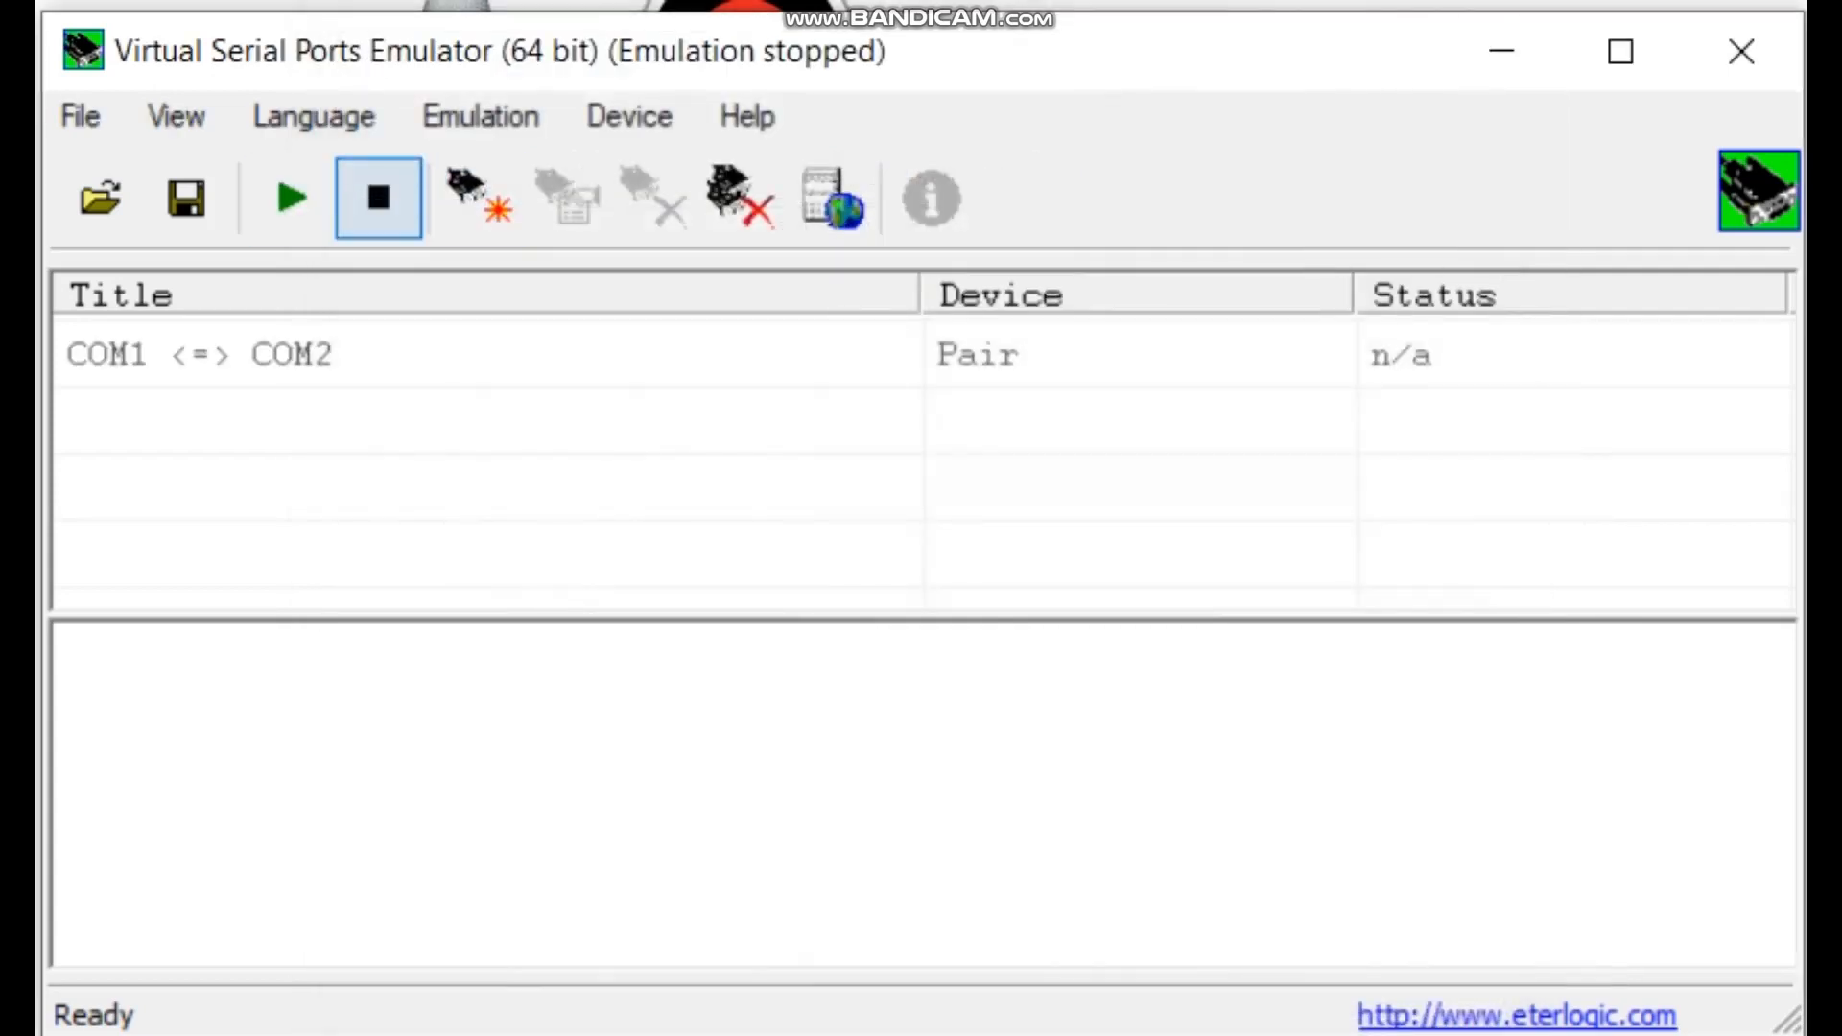
pyautogui.click(291, 197)
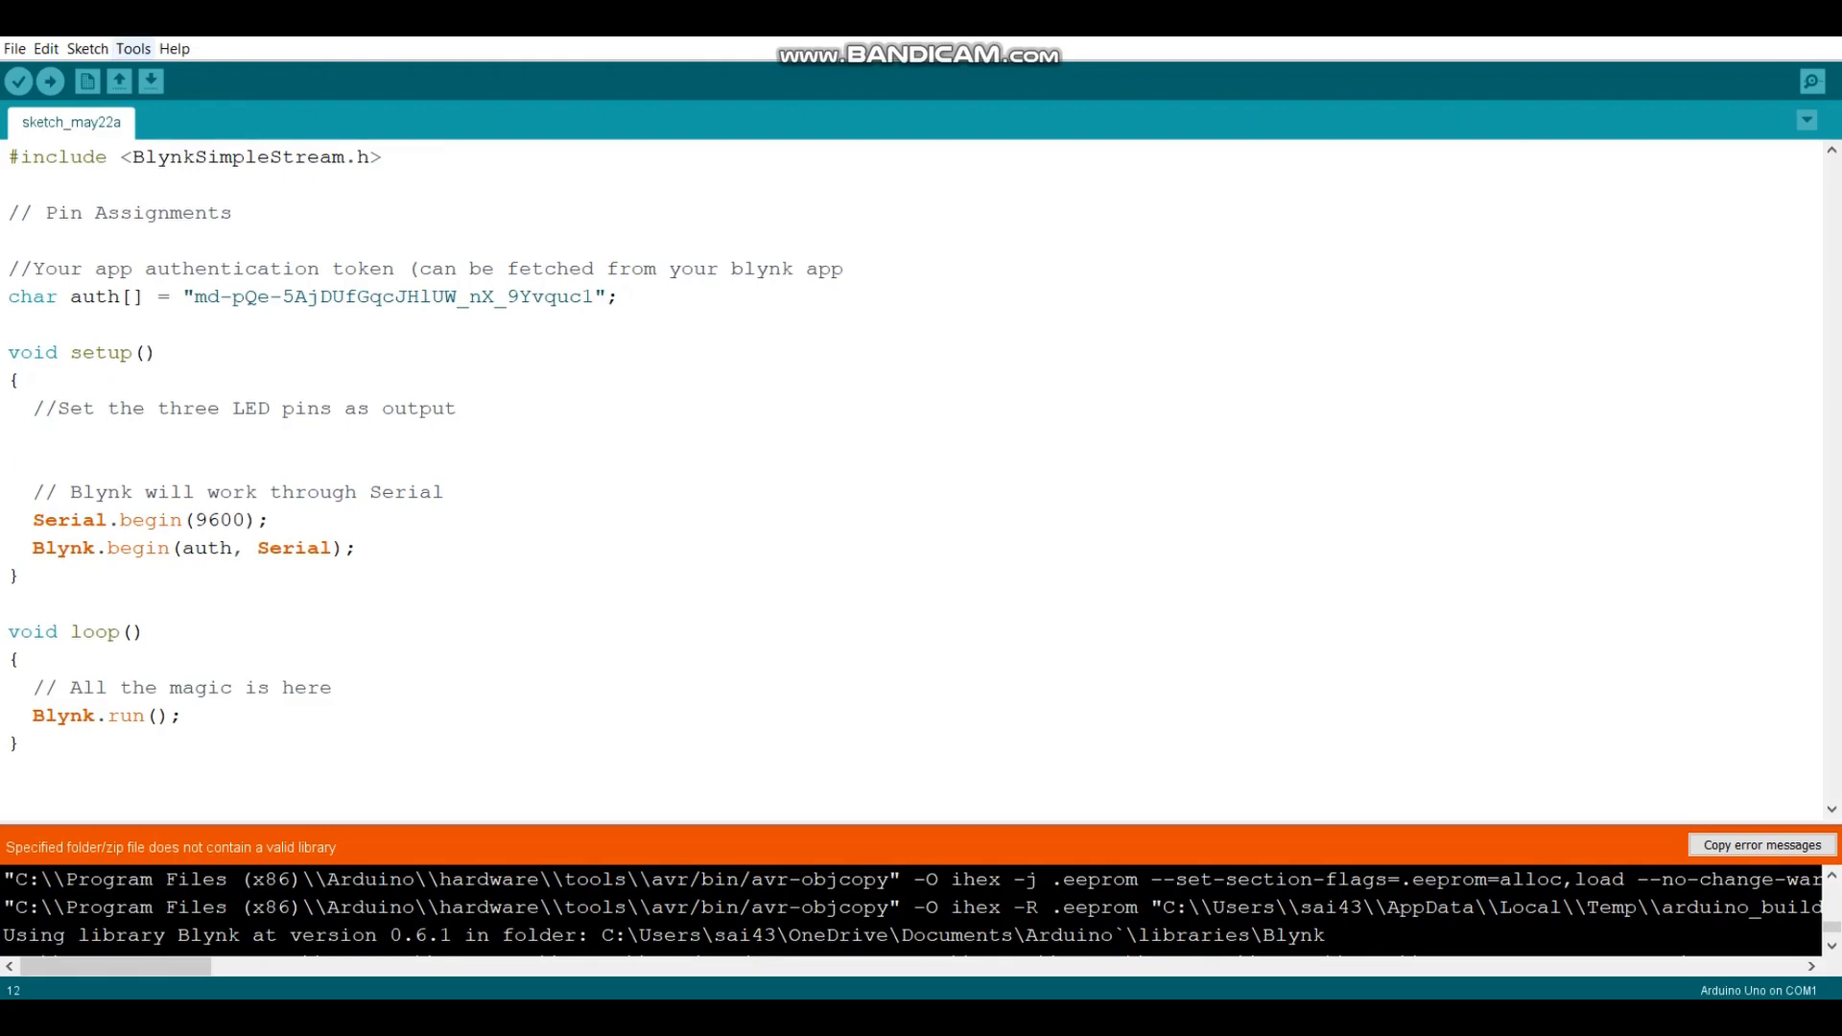
# Step: Search the Arduino IDE's Library Manager for blynk and look over the Blynk library entry
pyautogui.click(134, 48)
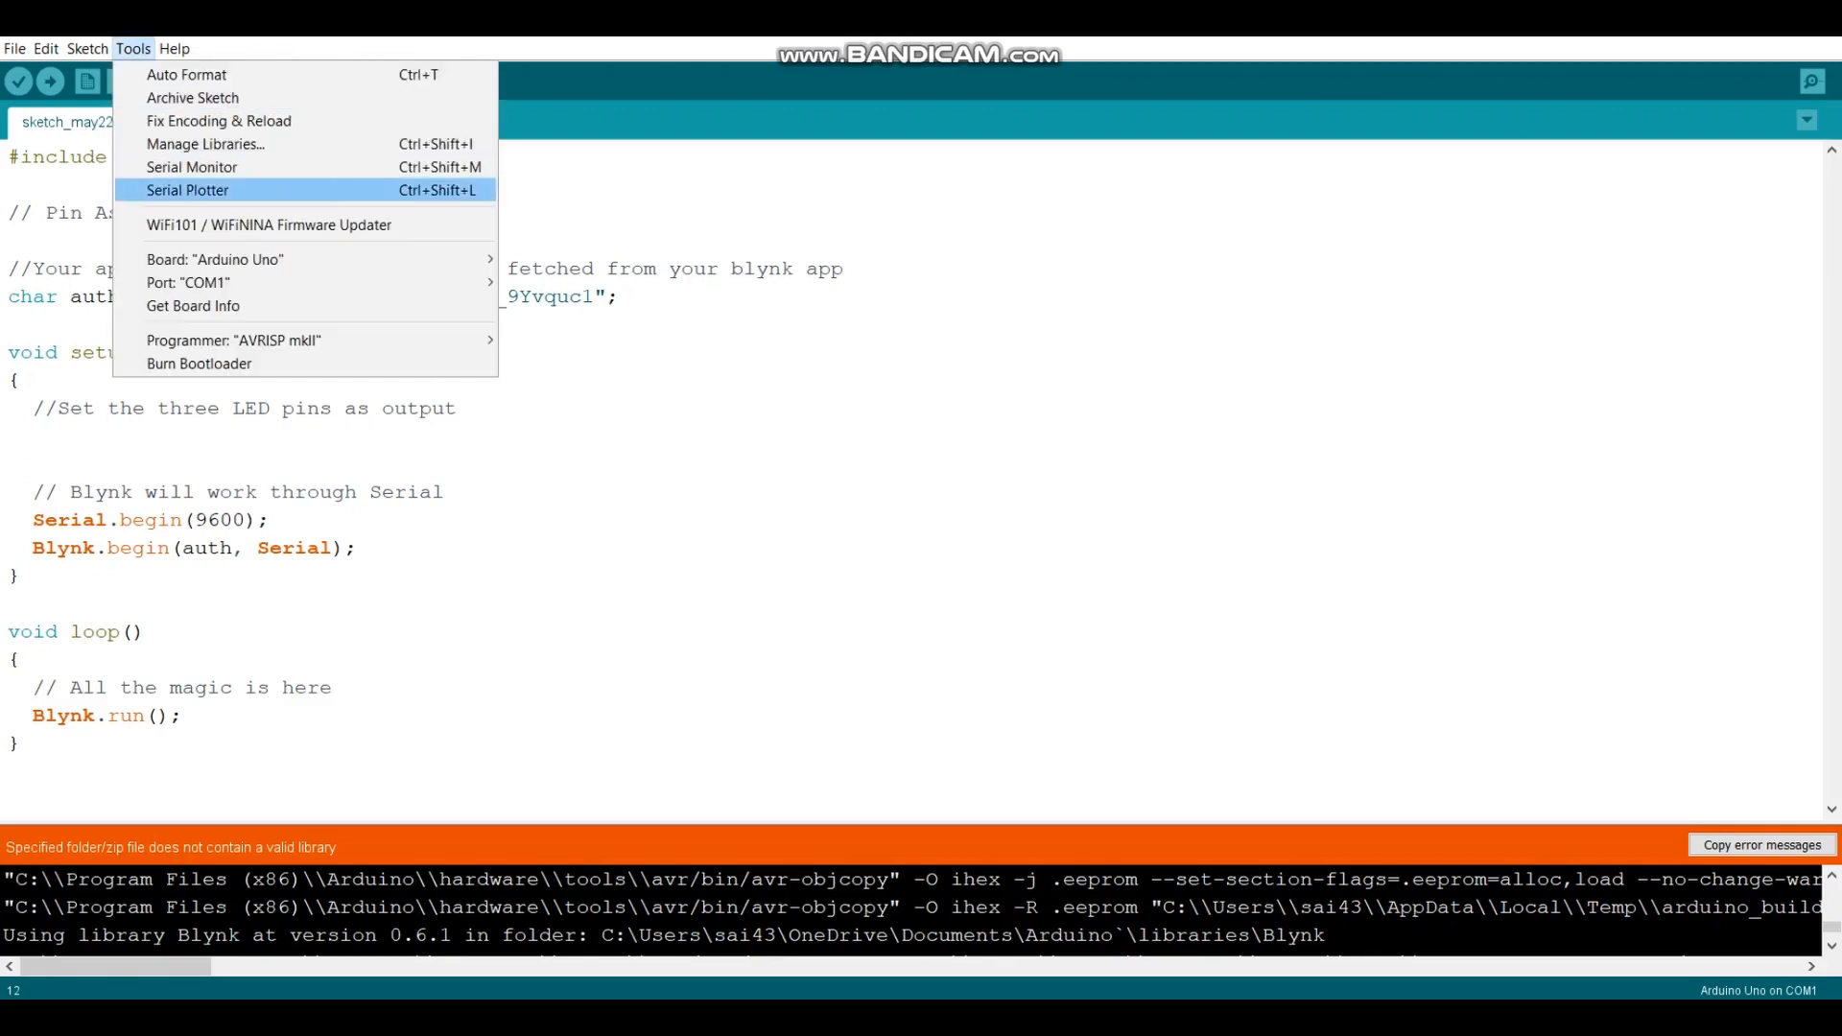
pyautogui.moveTo(87, 49)
pyautogui.moveTo(144, 201)
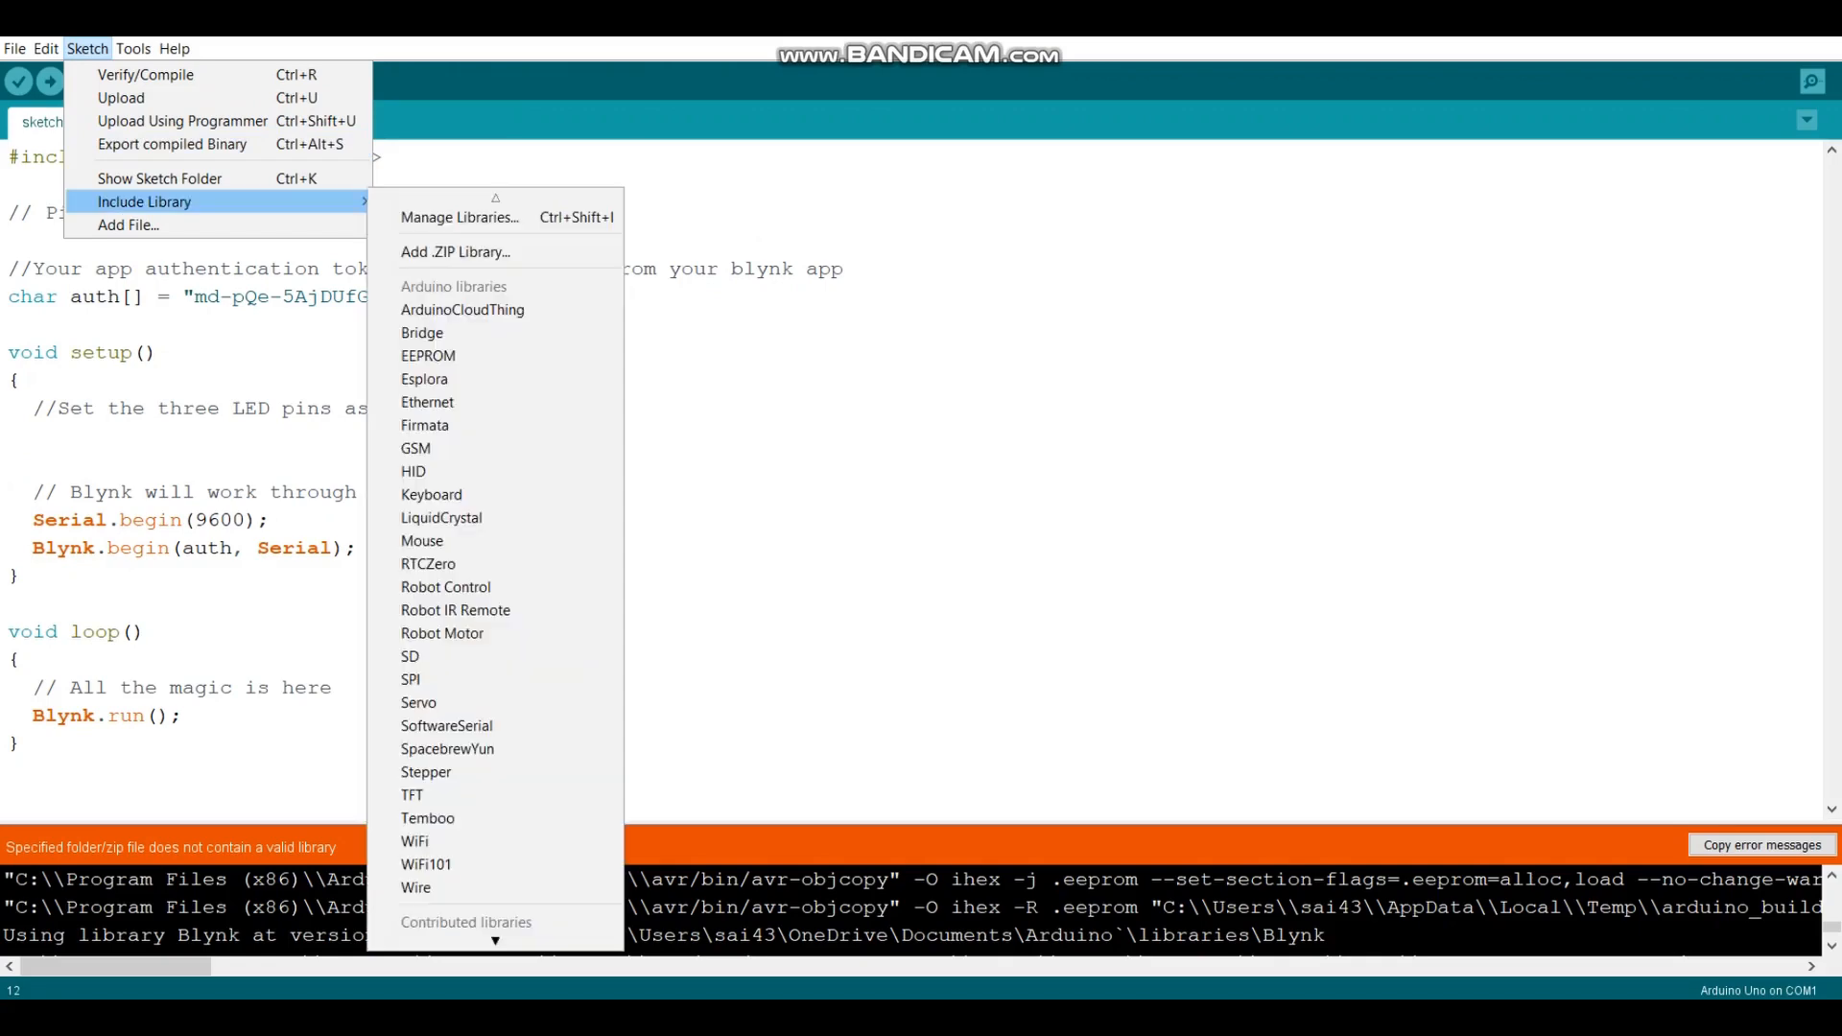
pyautogui.click(460, 218)
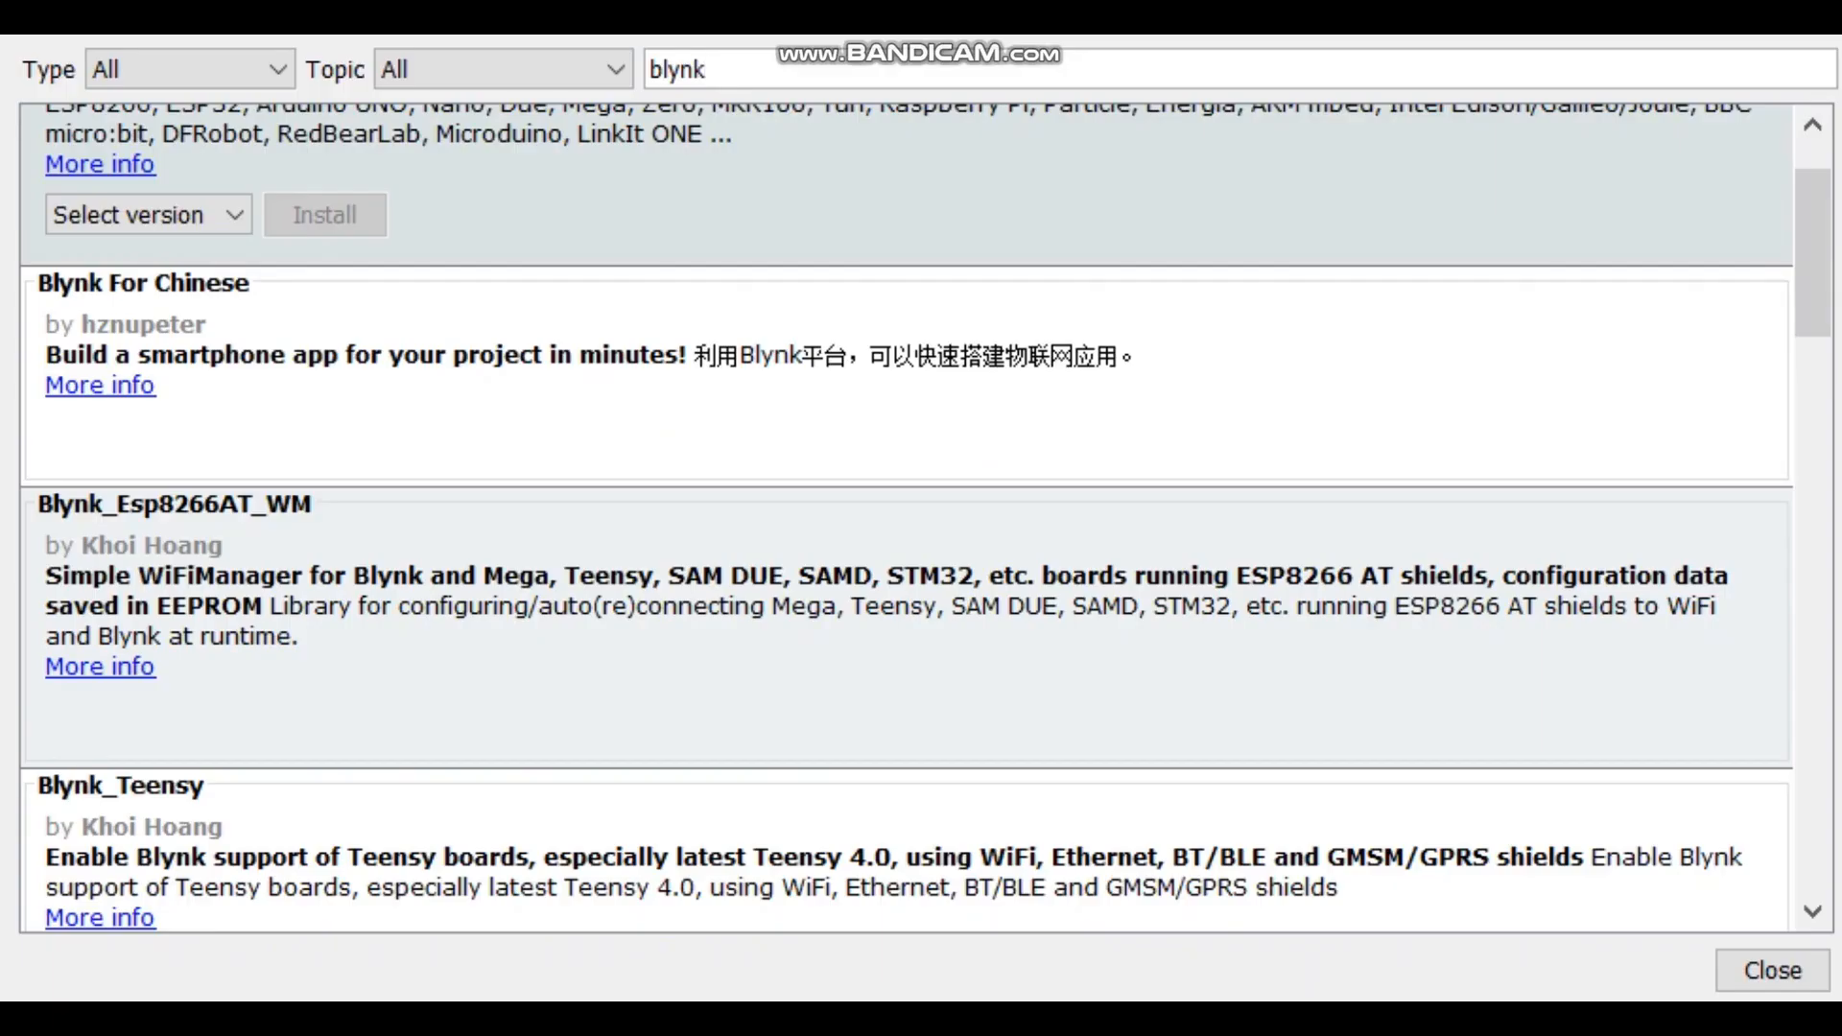
pyautogui.scroll(1, 906, 518)
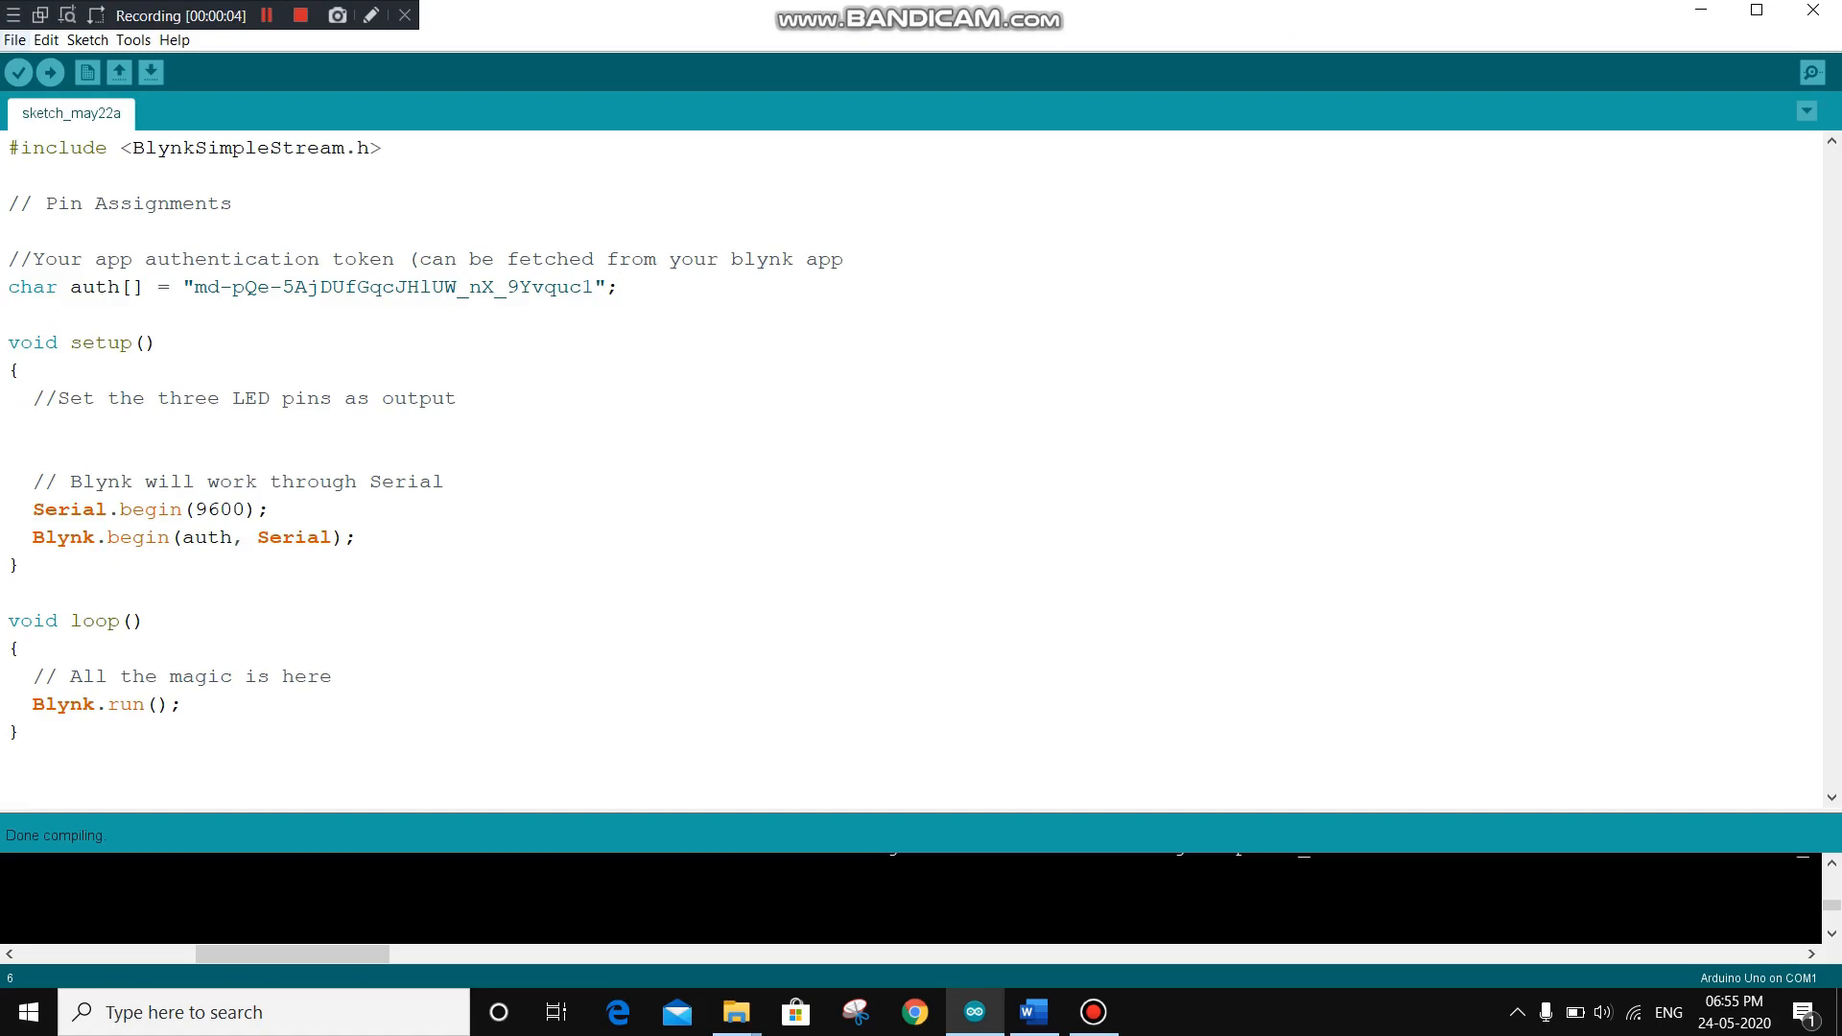
# Step: Make sure verbose output is enabled during compilation in the Arduino preferences and accept the settings
pyautogui.click(14, 40)
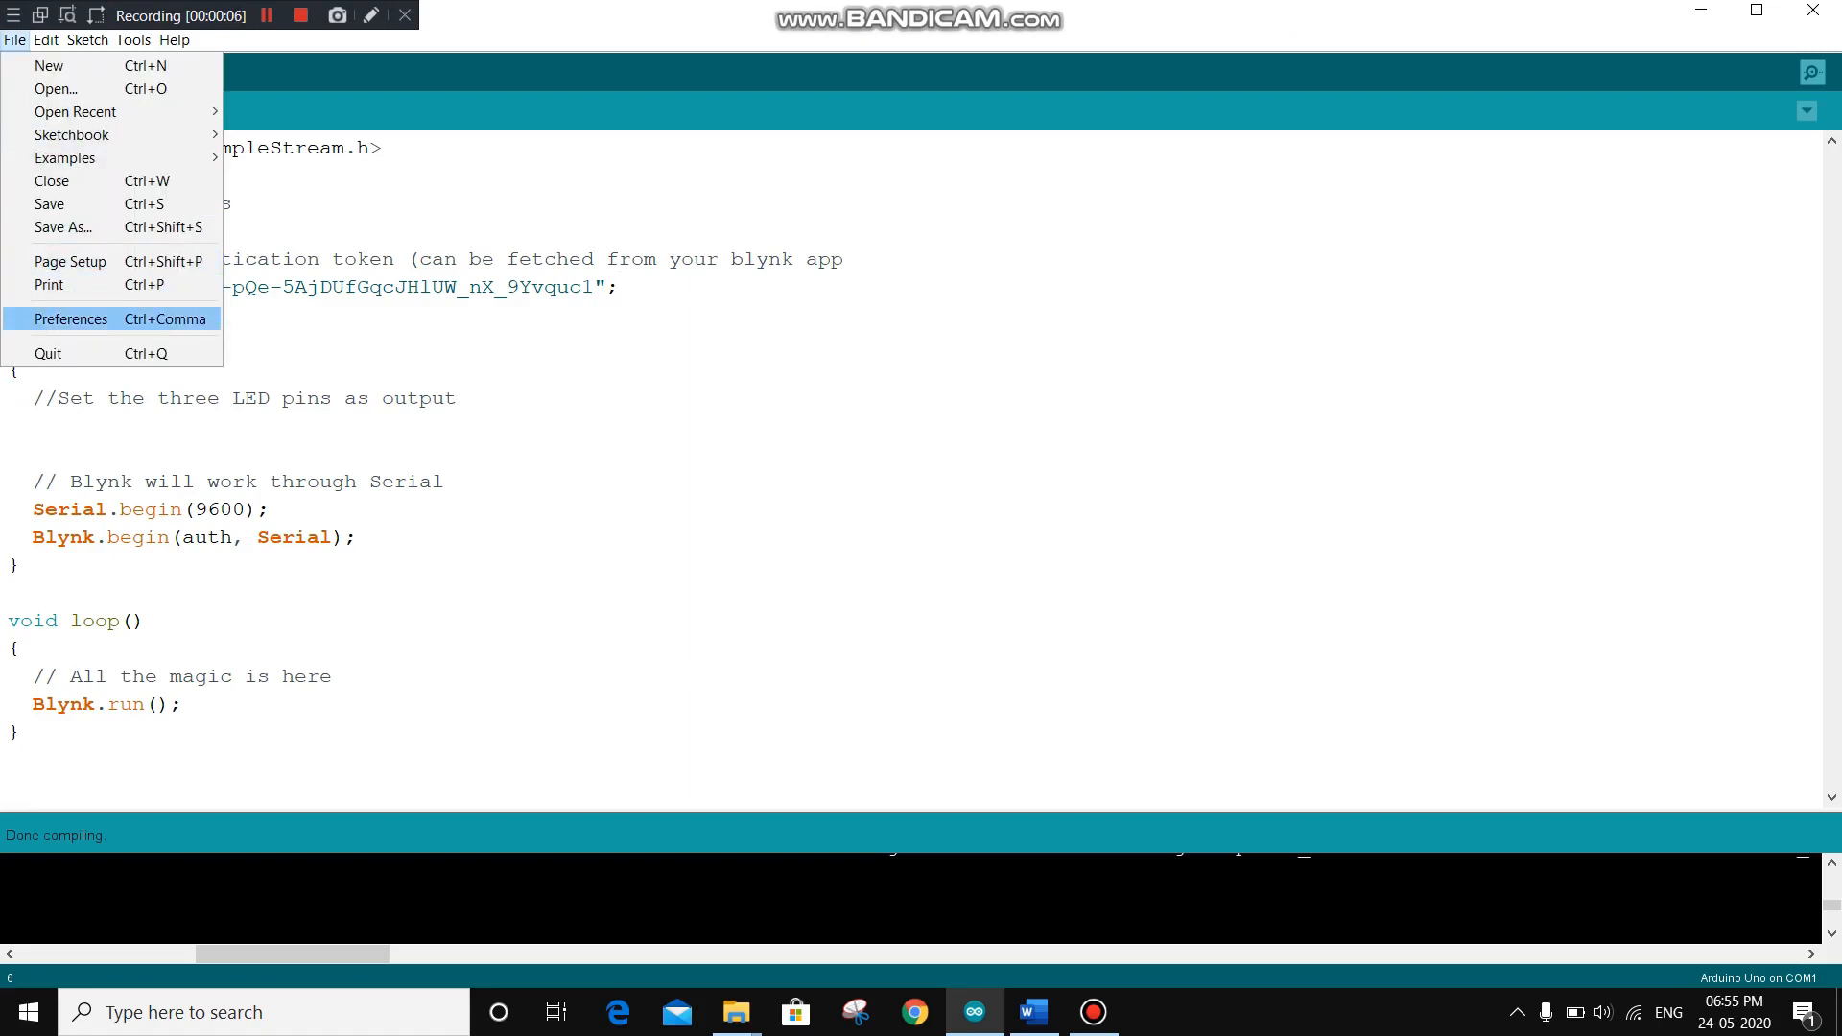
pyautogui.click(71, 318)
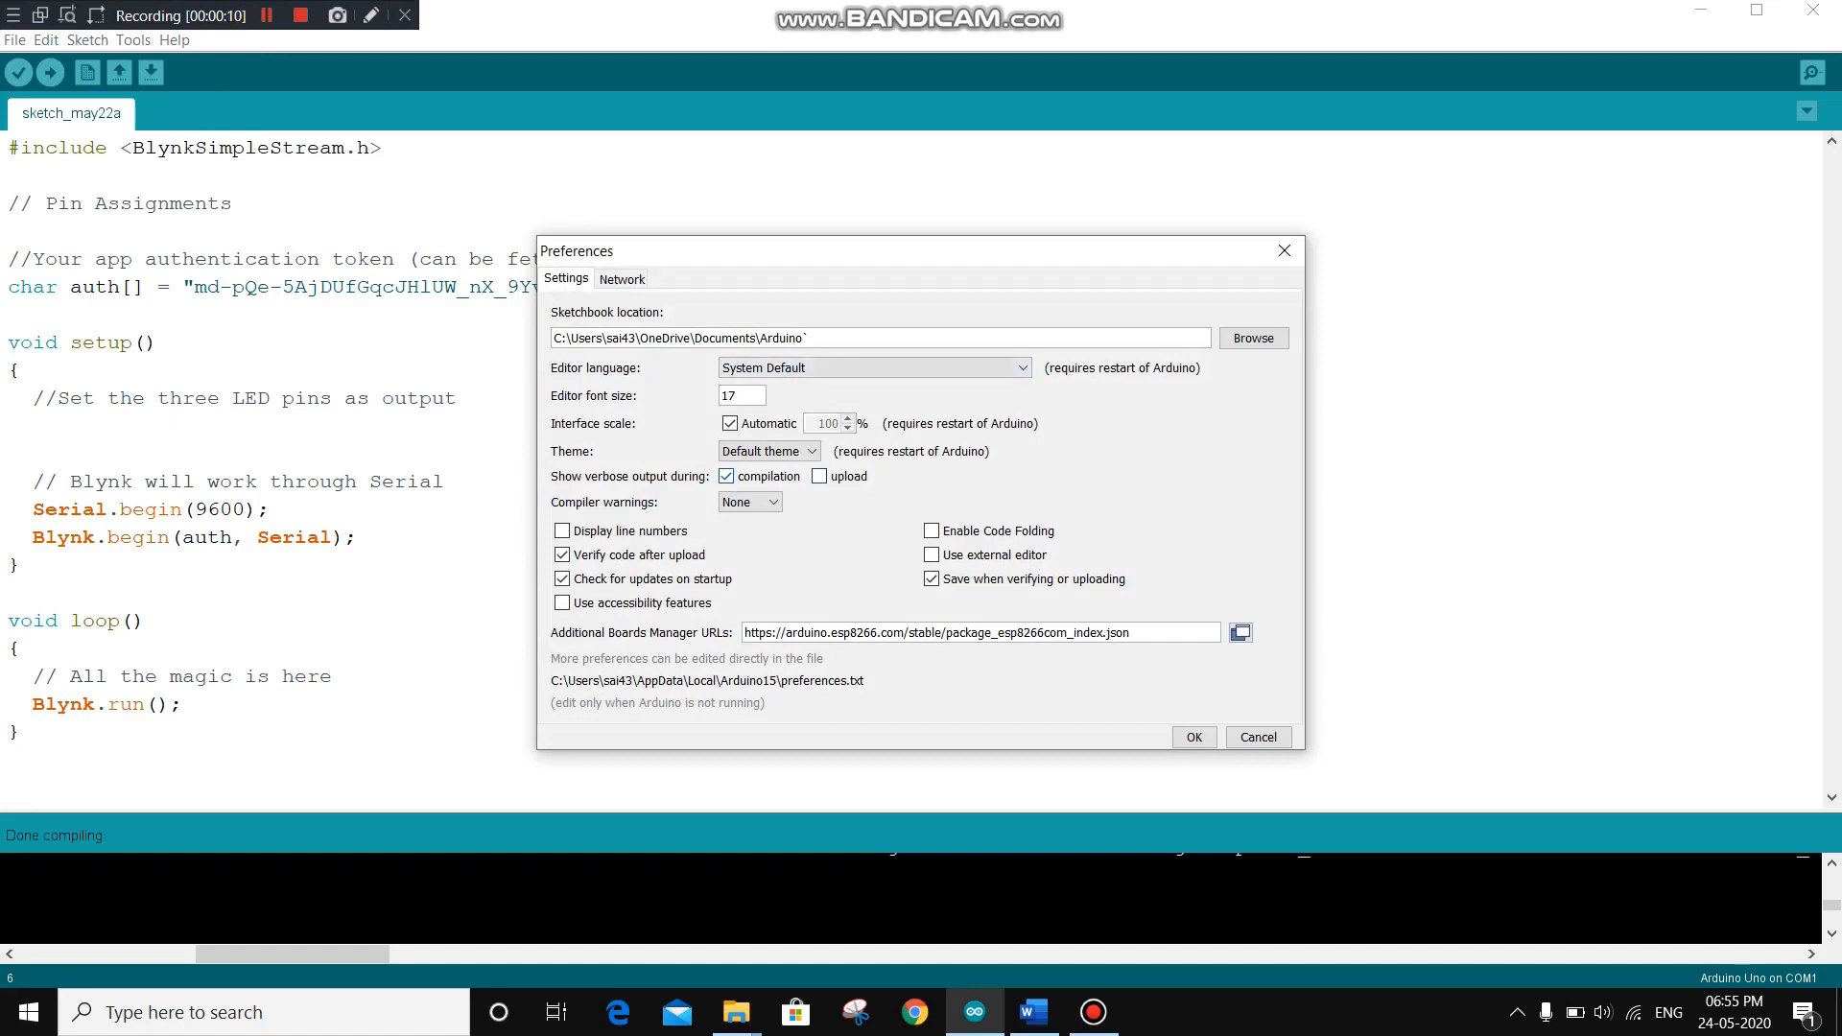
pyautogui.click(726, 477)
pyautogui.click(727, 476)
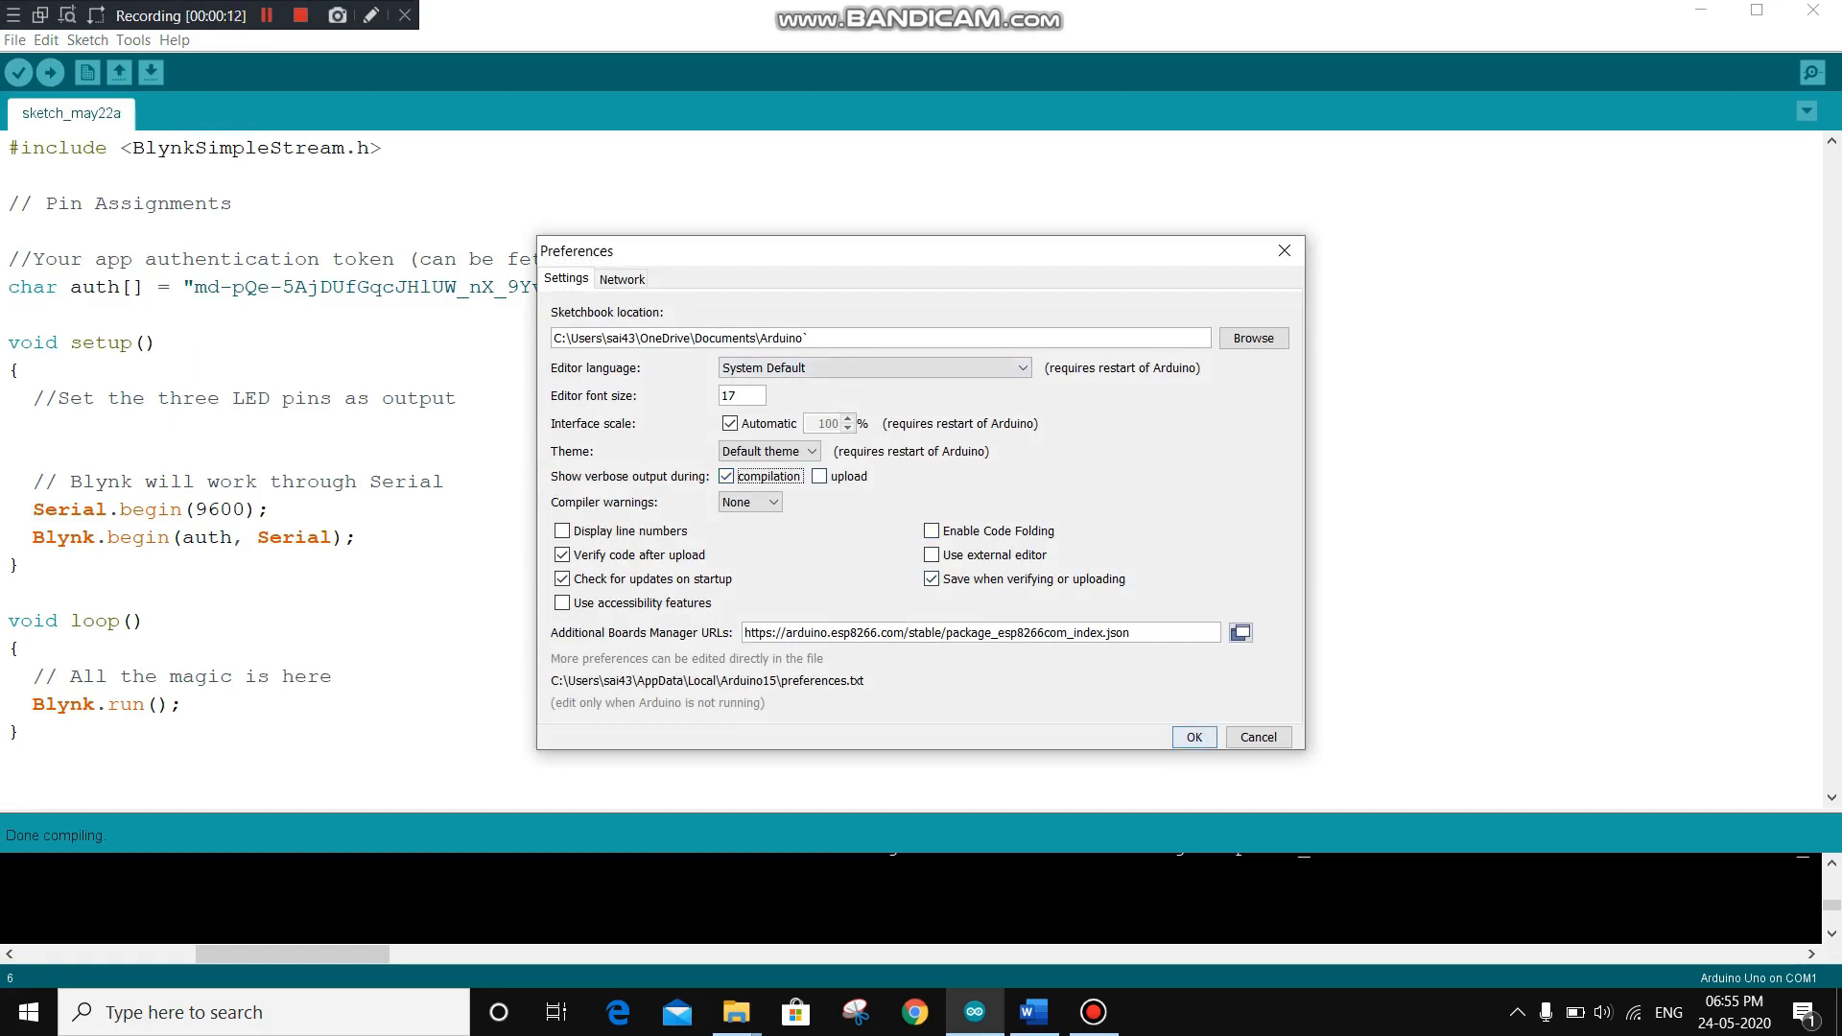
pyautogui.click(1195, 737)
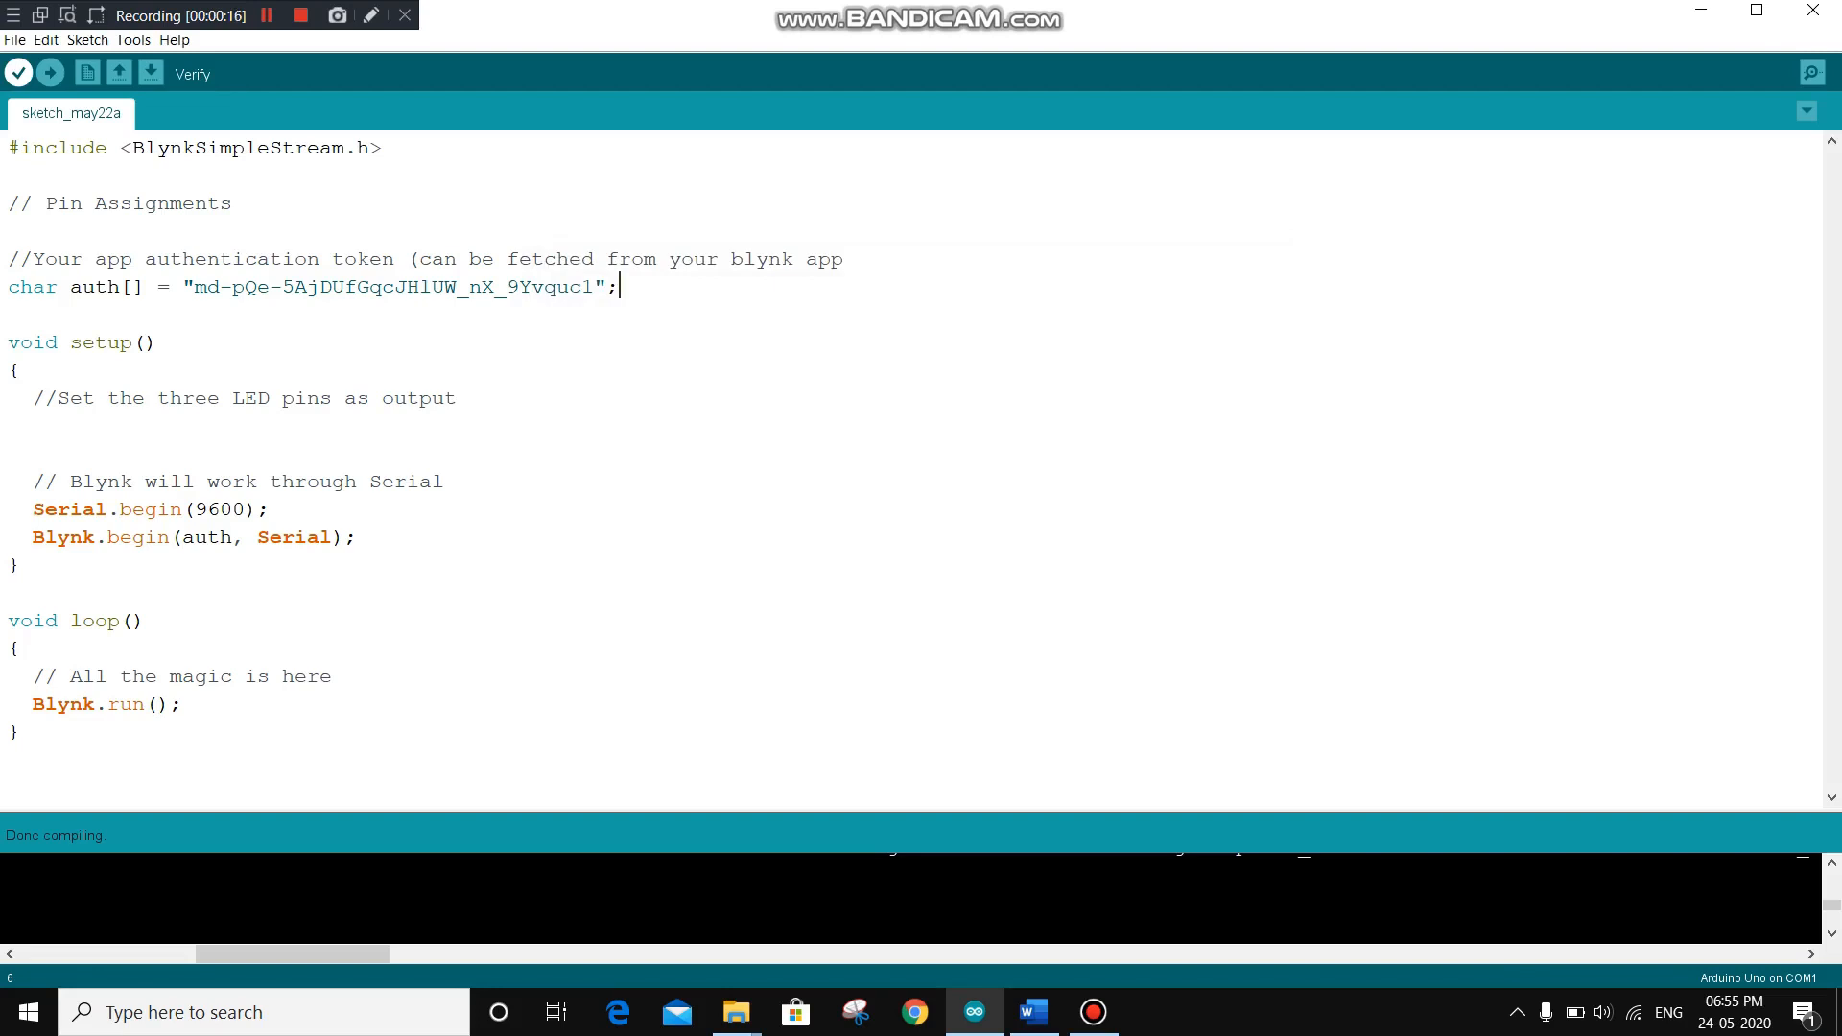
# Step: Compile the sketch and copy the full path of sketch_may22a.ino.hex from the enlarged compiler output
pyautogui.click(18, 73)
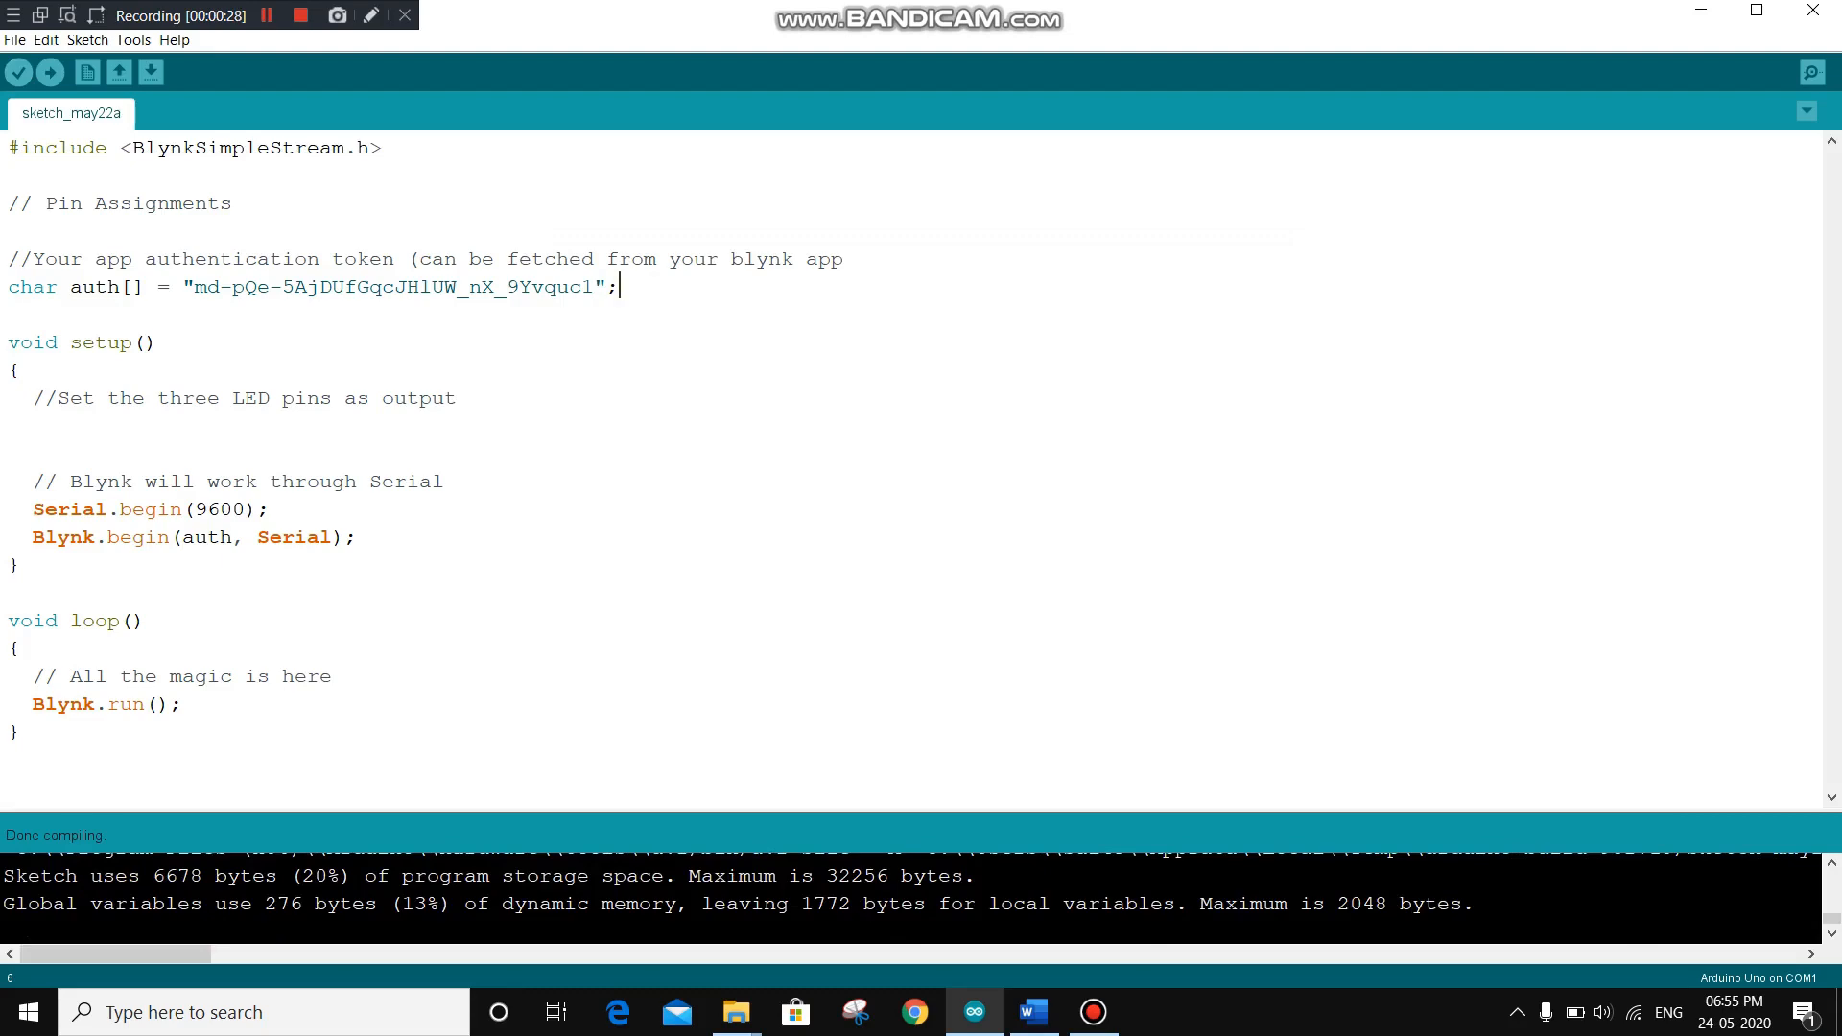
pyautogui.moveTo(921, 811); pyautogui.dragTo(921, 416)
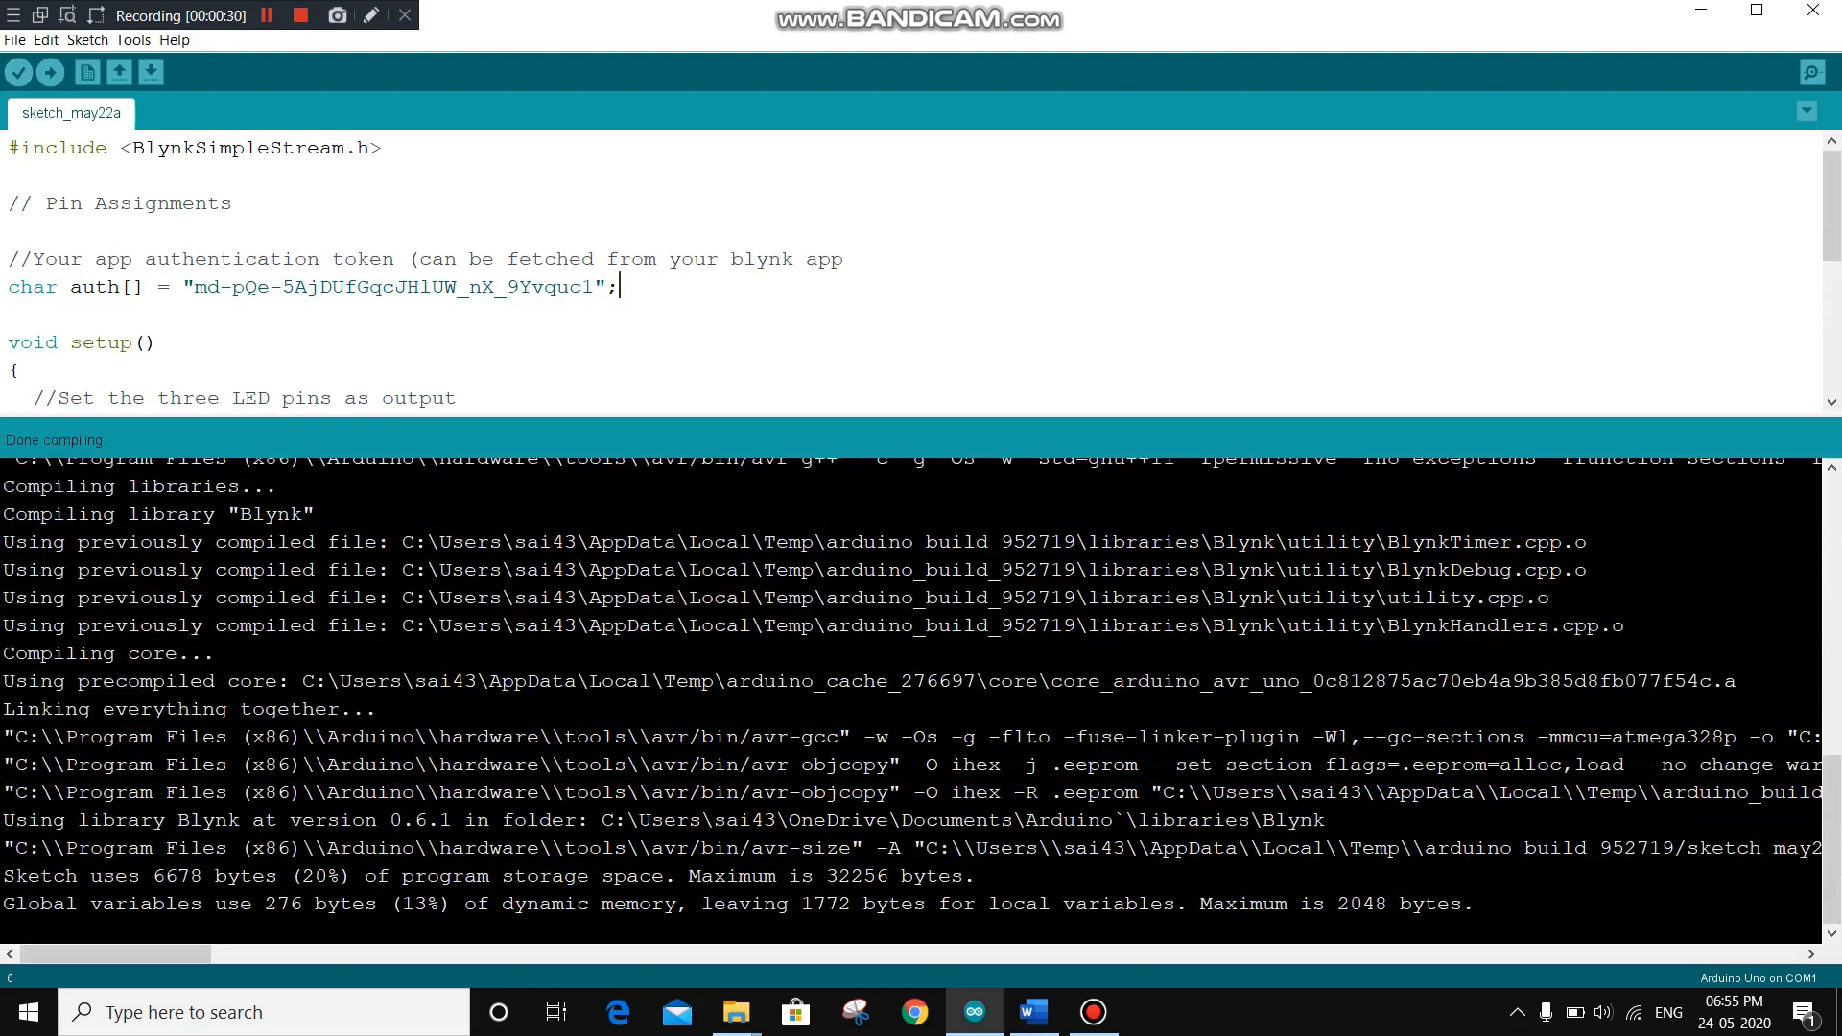
pyautogui.moveTo(115, 955); pyautogui.dragTo(290, 955)
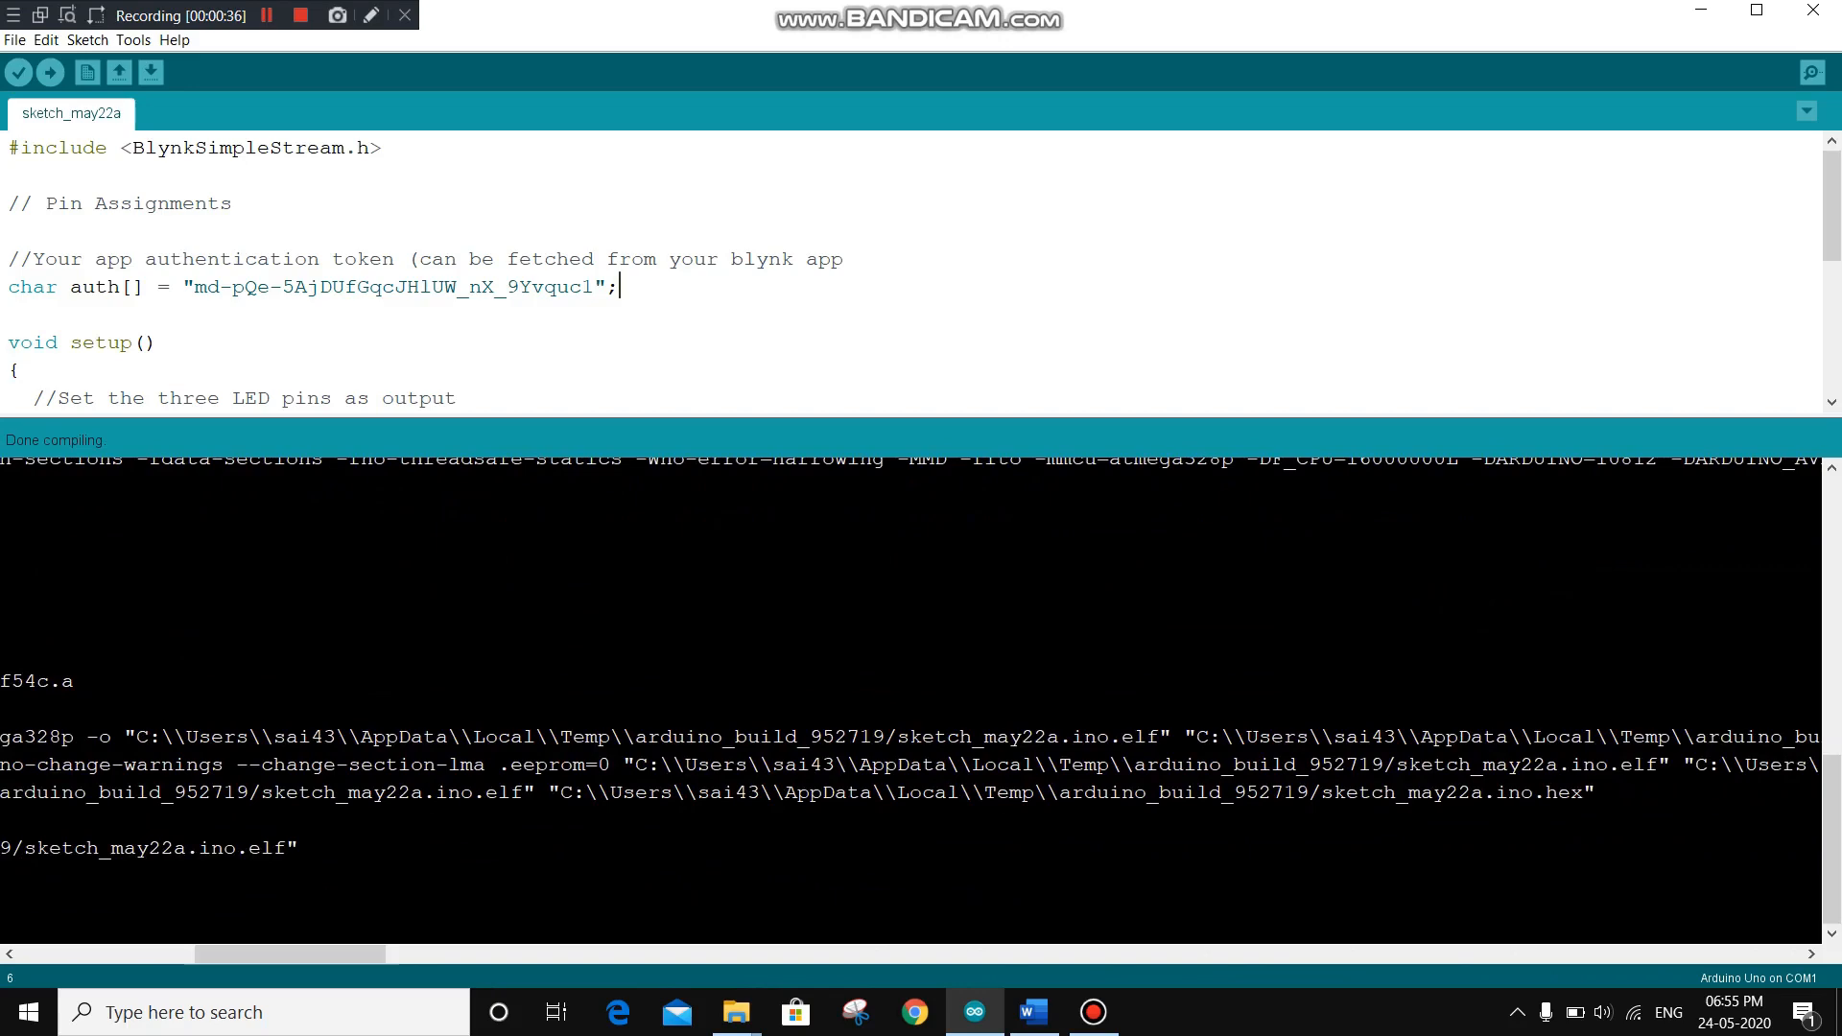
pyautogui.moveTo(559, 791); pyautogui.dragTo(1809, 792)
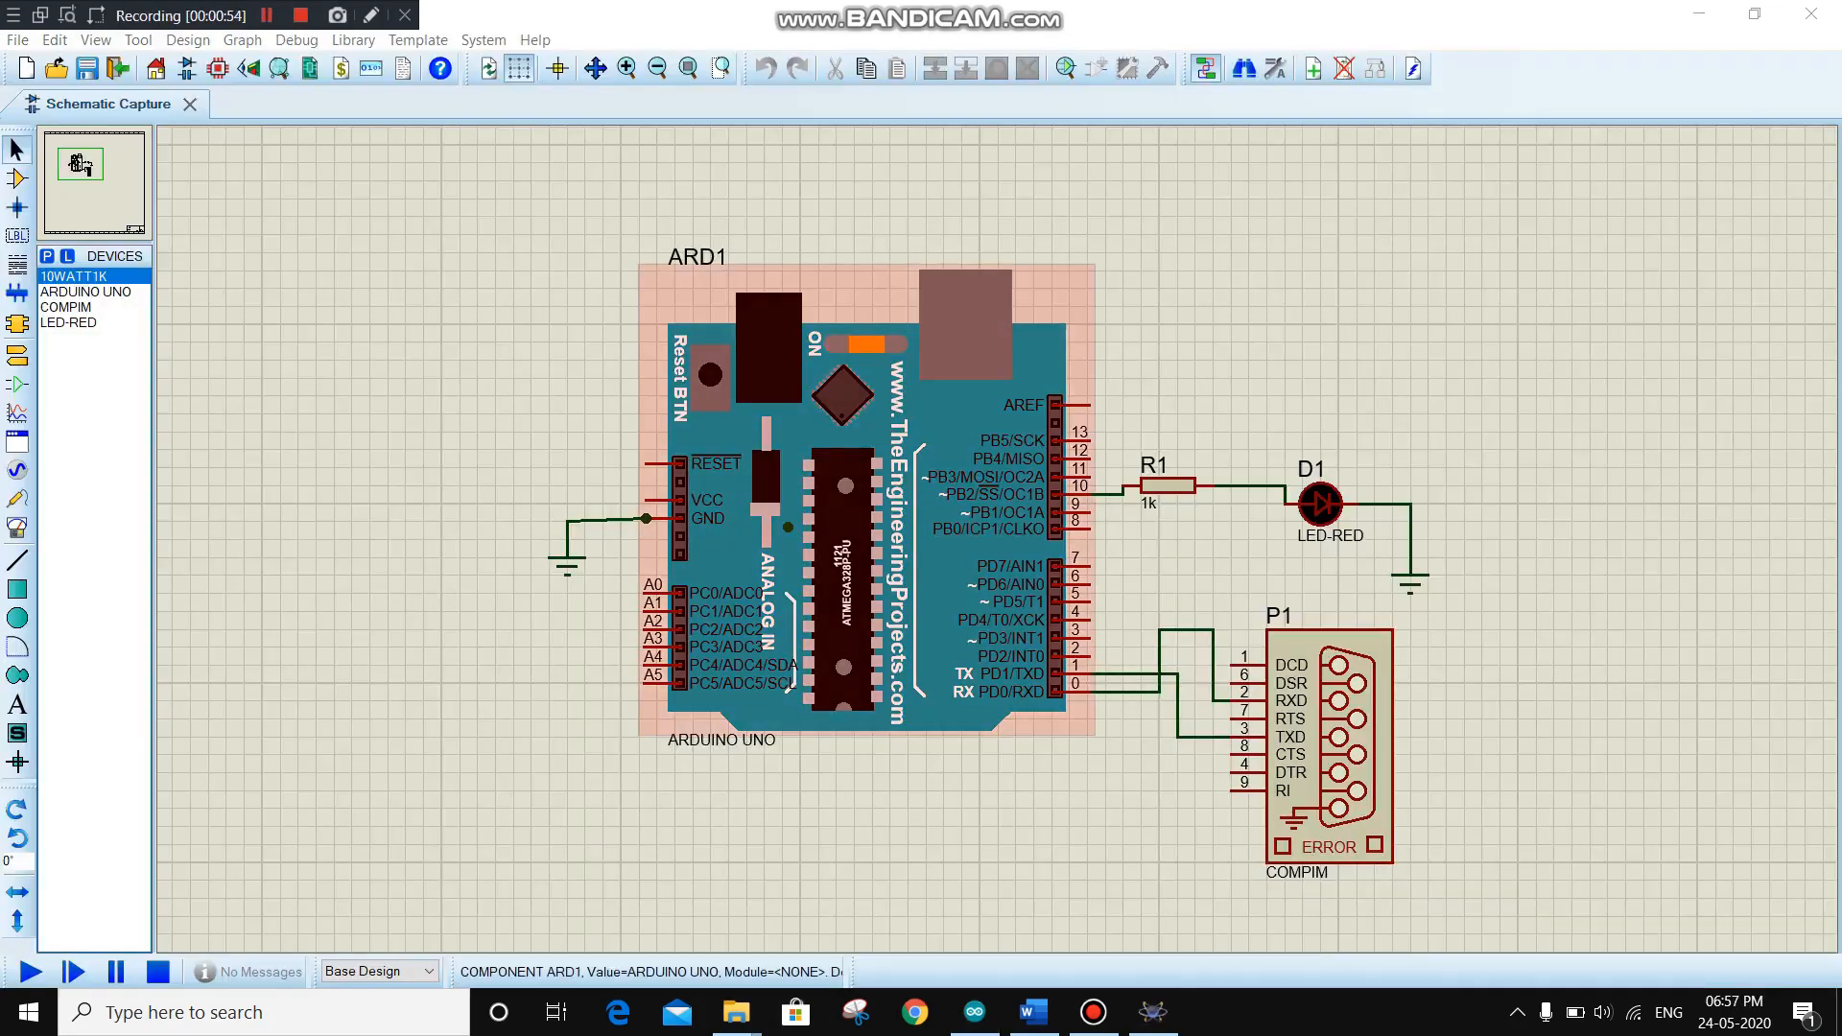
# Step: Switch to the Proteus schematic and set the Arduino Uno's program file to the copied sketch_may22a.ino.hex path
pyautogui.click(909, 370)
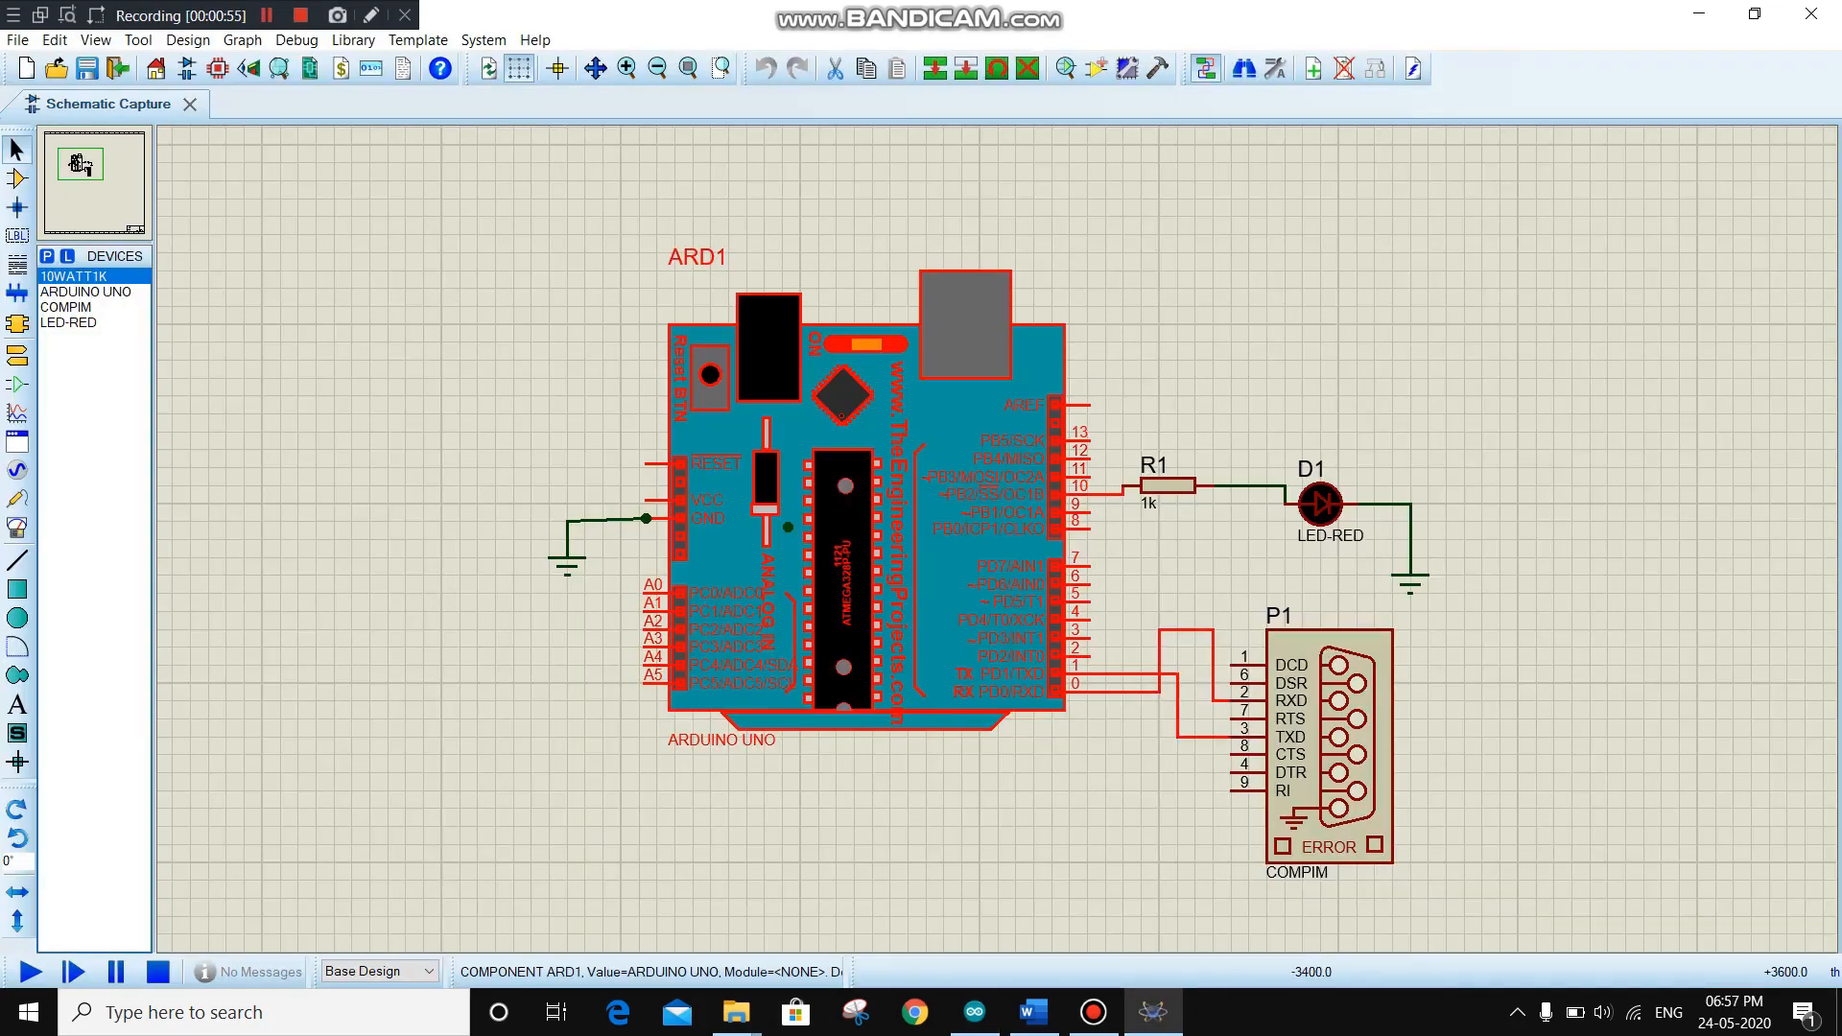
pyautogui.doubleClick(910, 389)
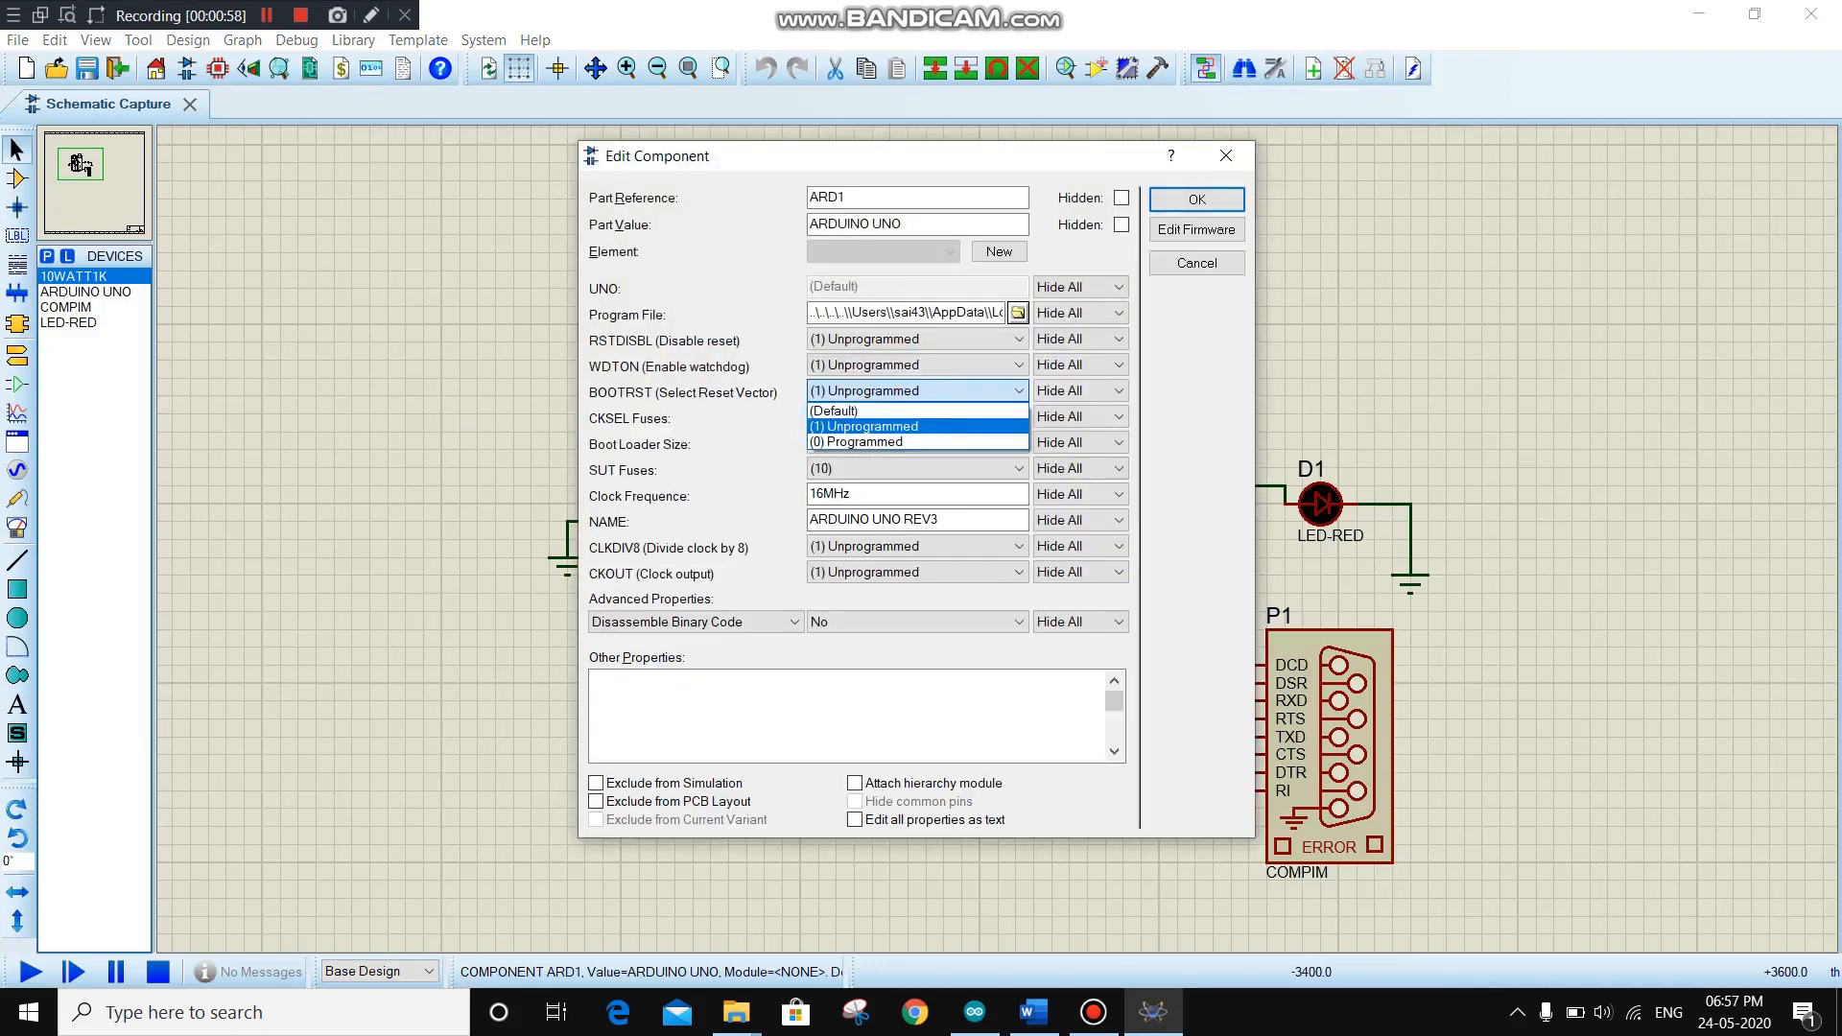
pyautogui.click(910, 390)
pyautogui.click(900, 312)
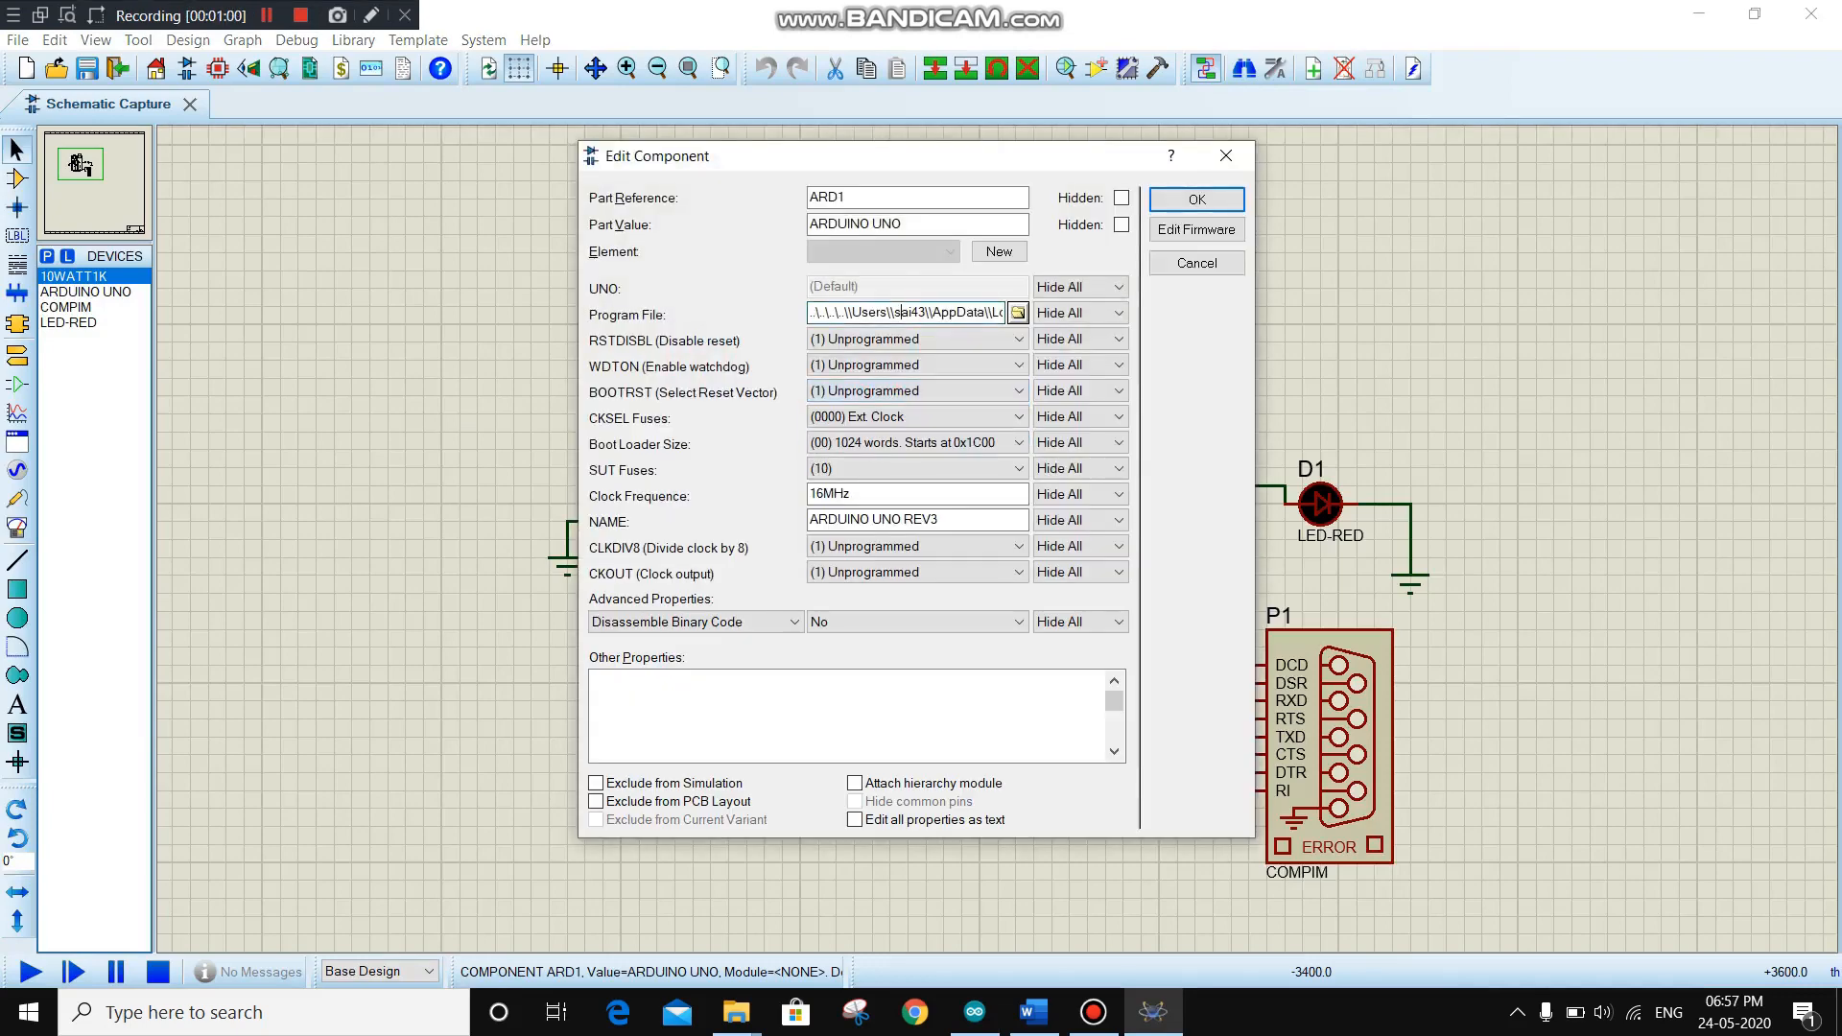
pyautogui.hotkey('ctrl', 'a')
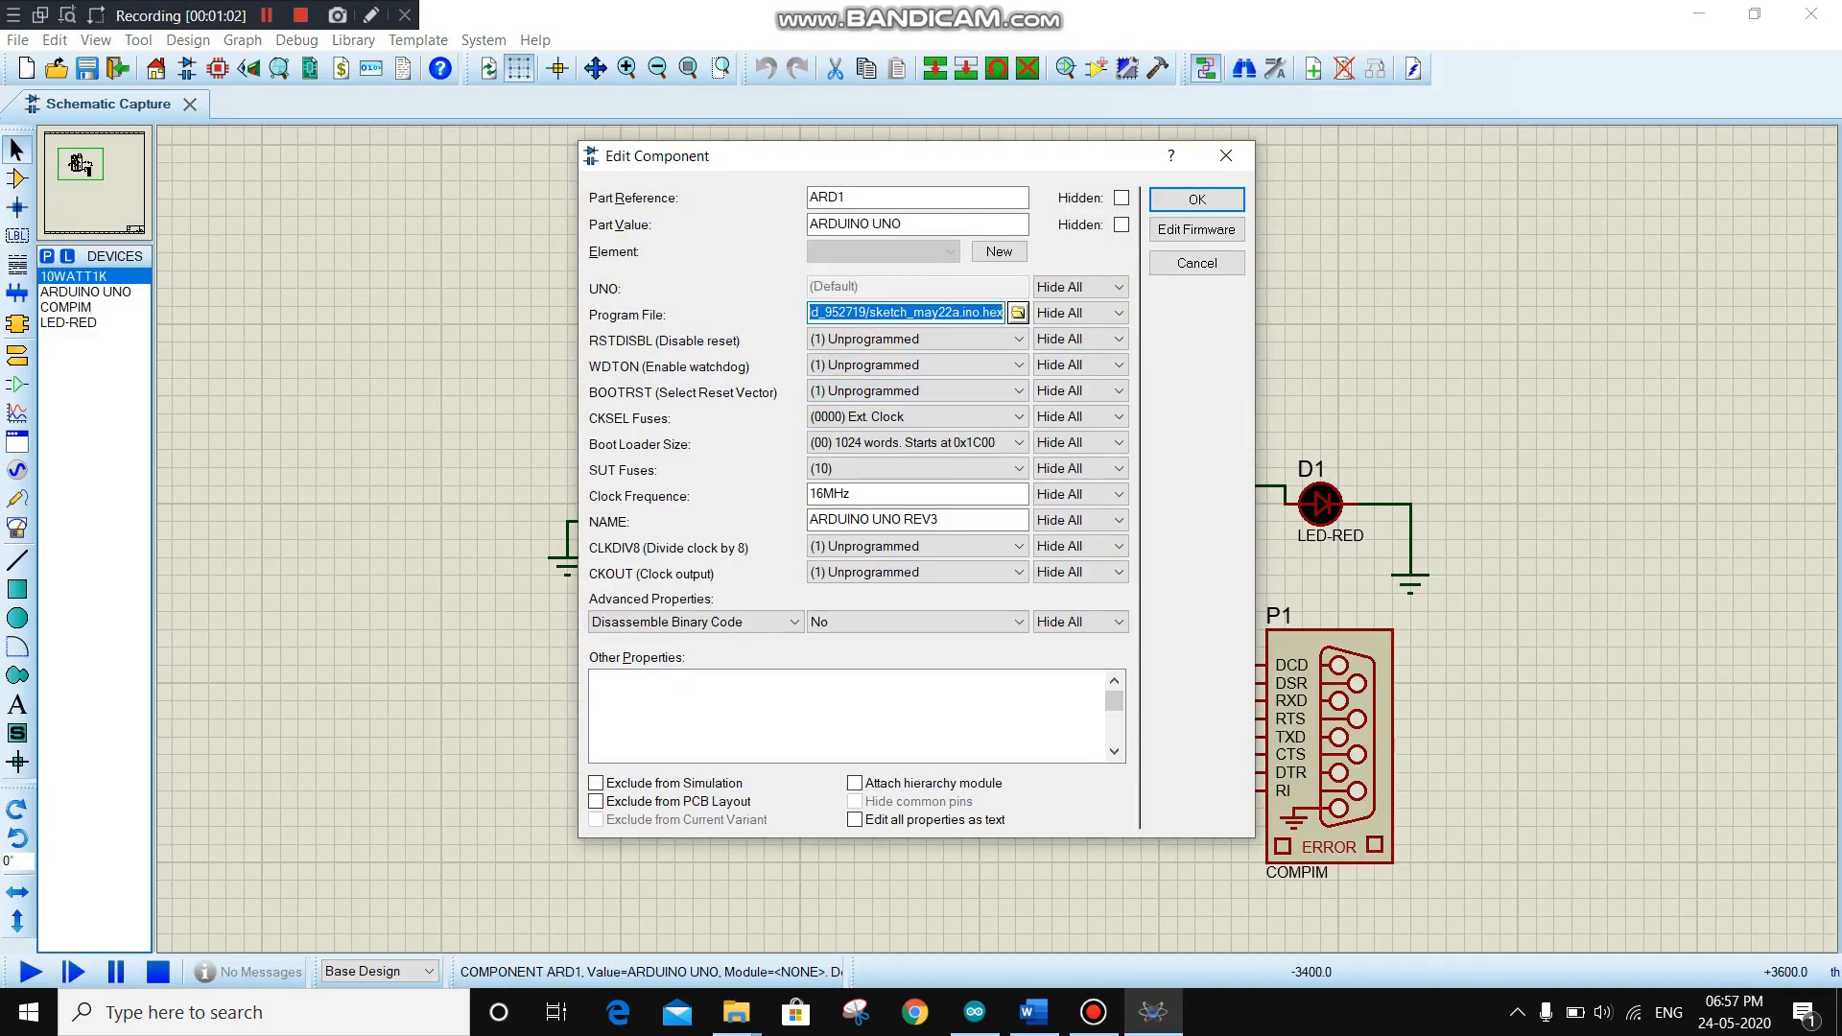
pyautogui.hotkey('ctrl', 'v')
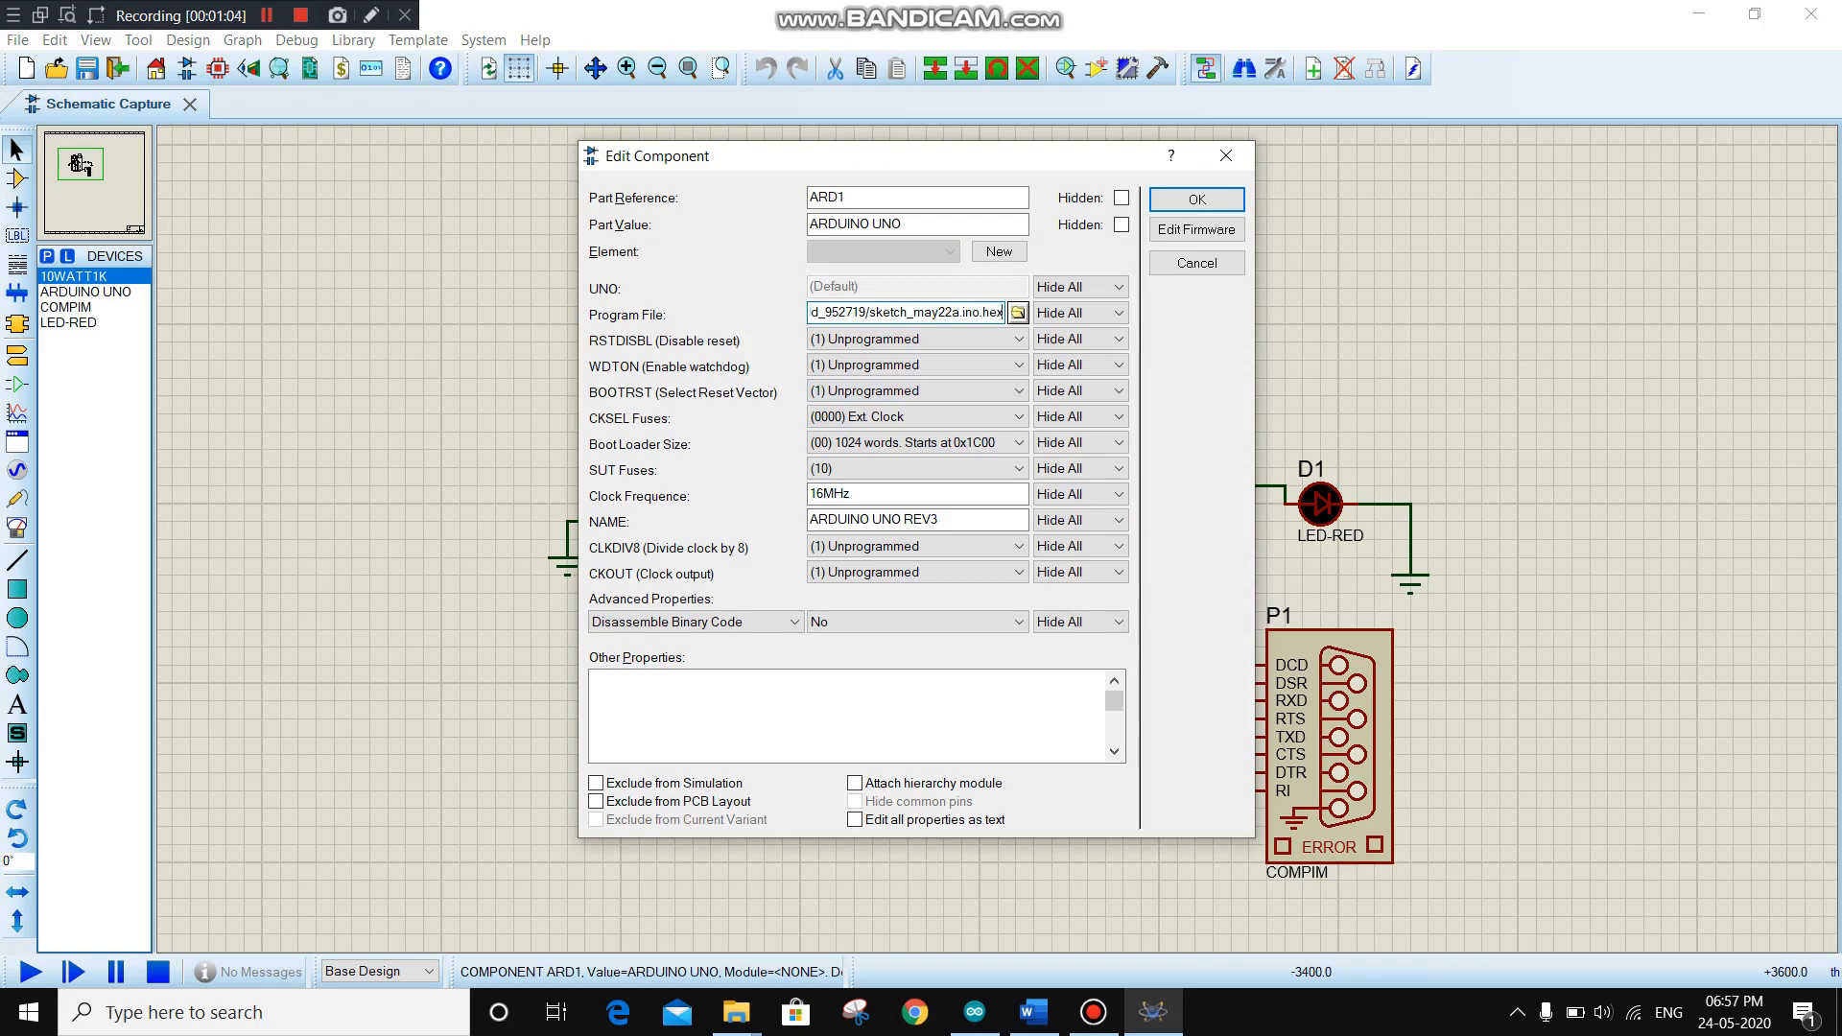
pyautogui.press('Return')
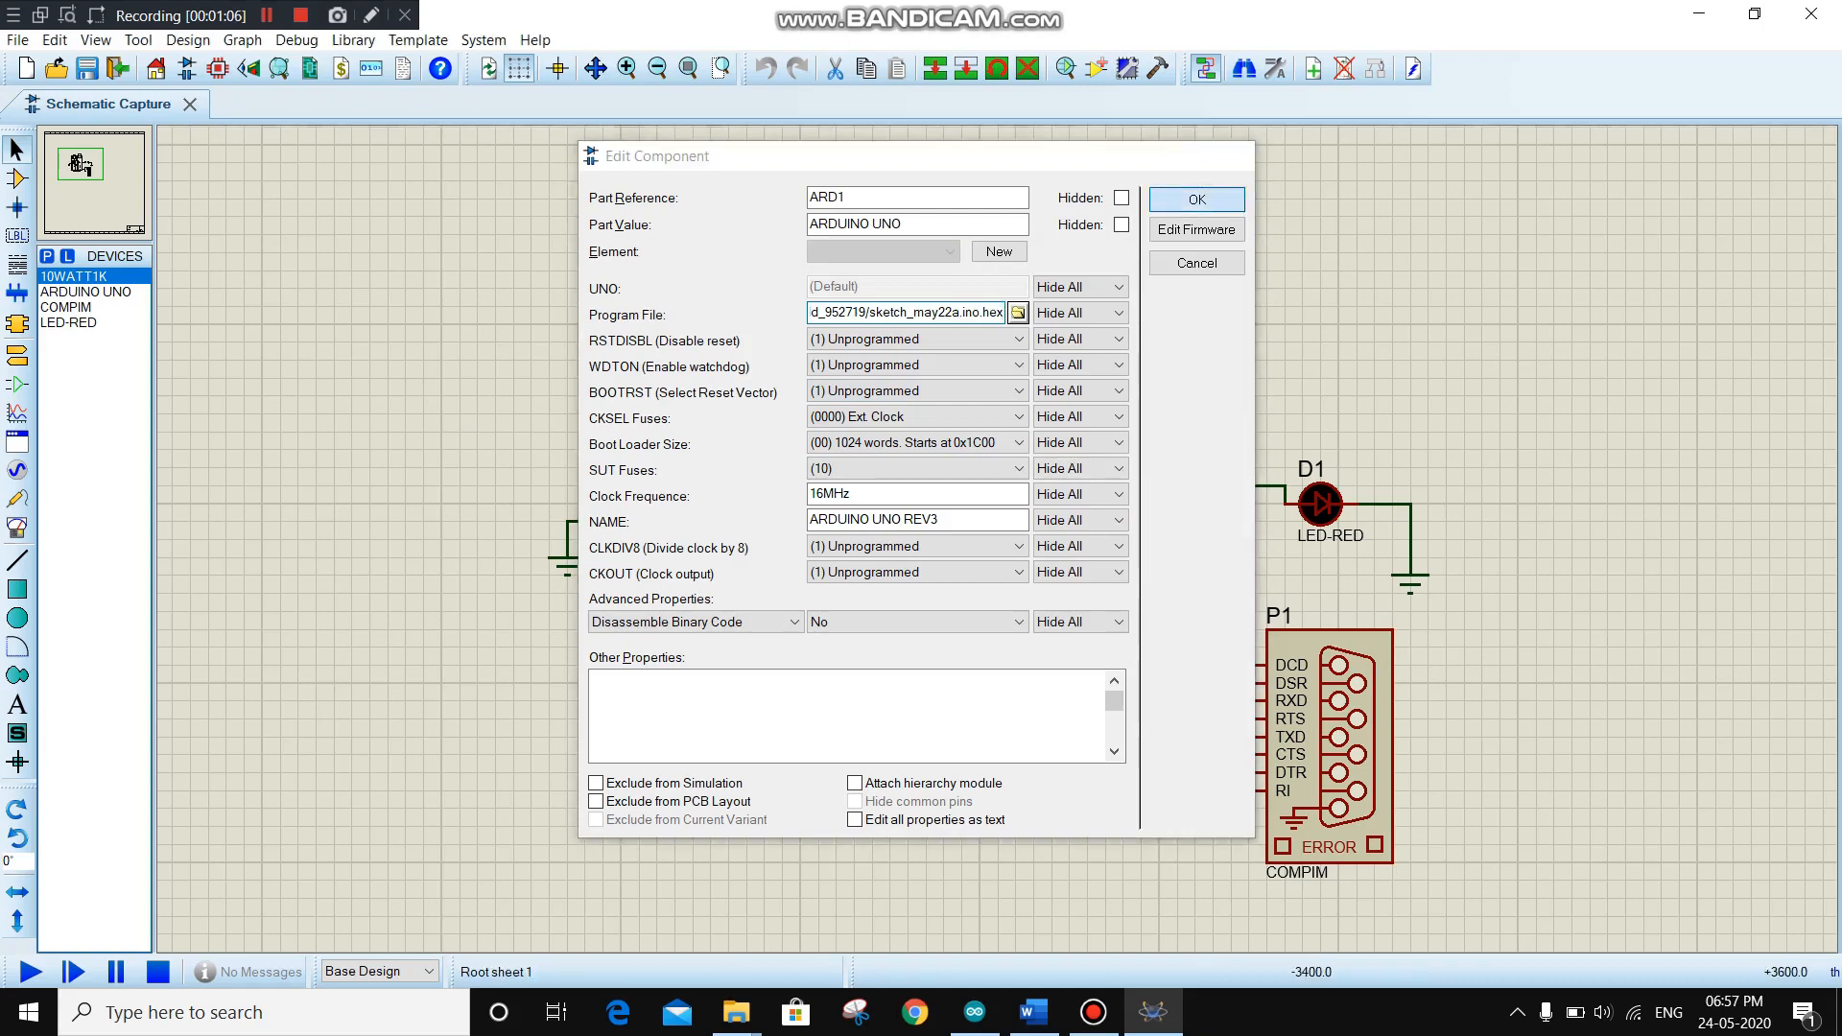
pyautogui.click(1213, 199)
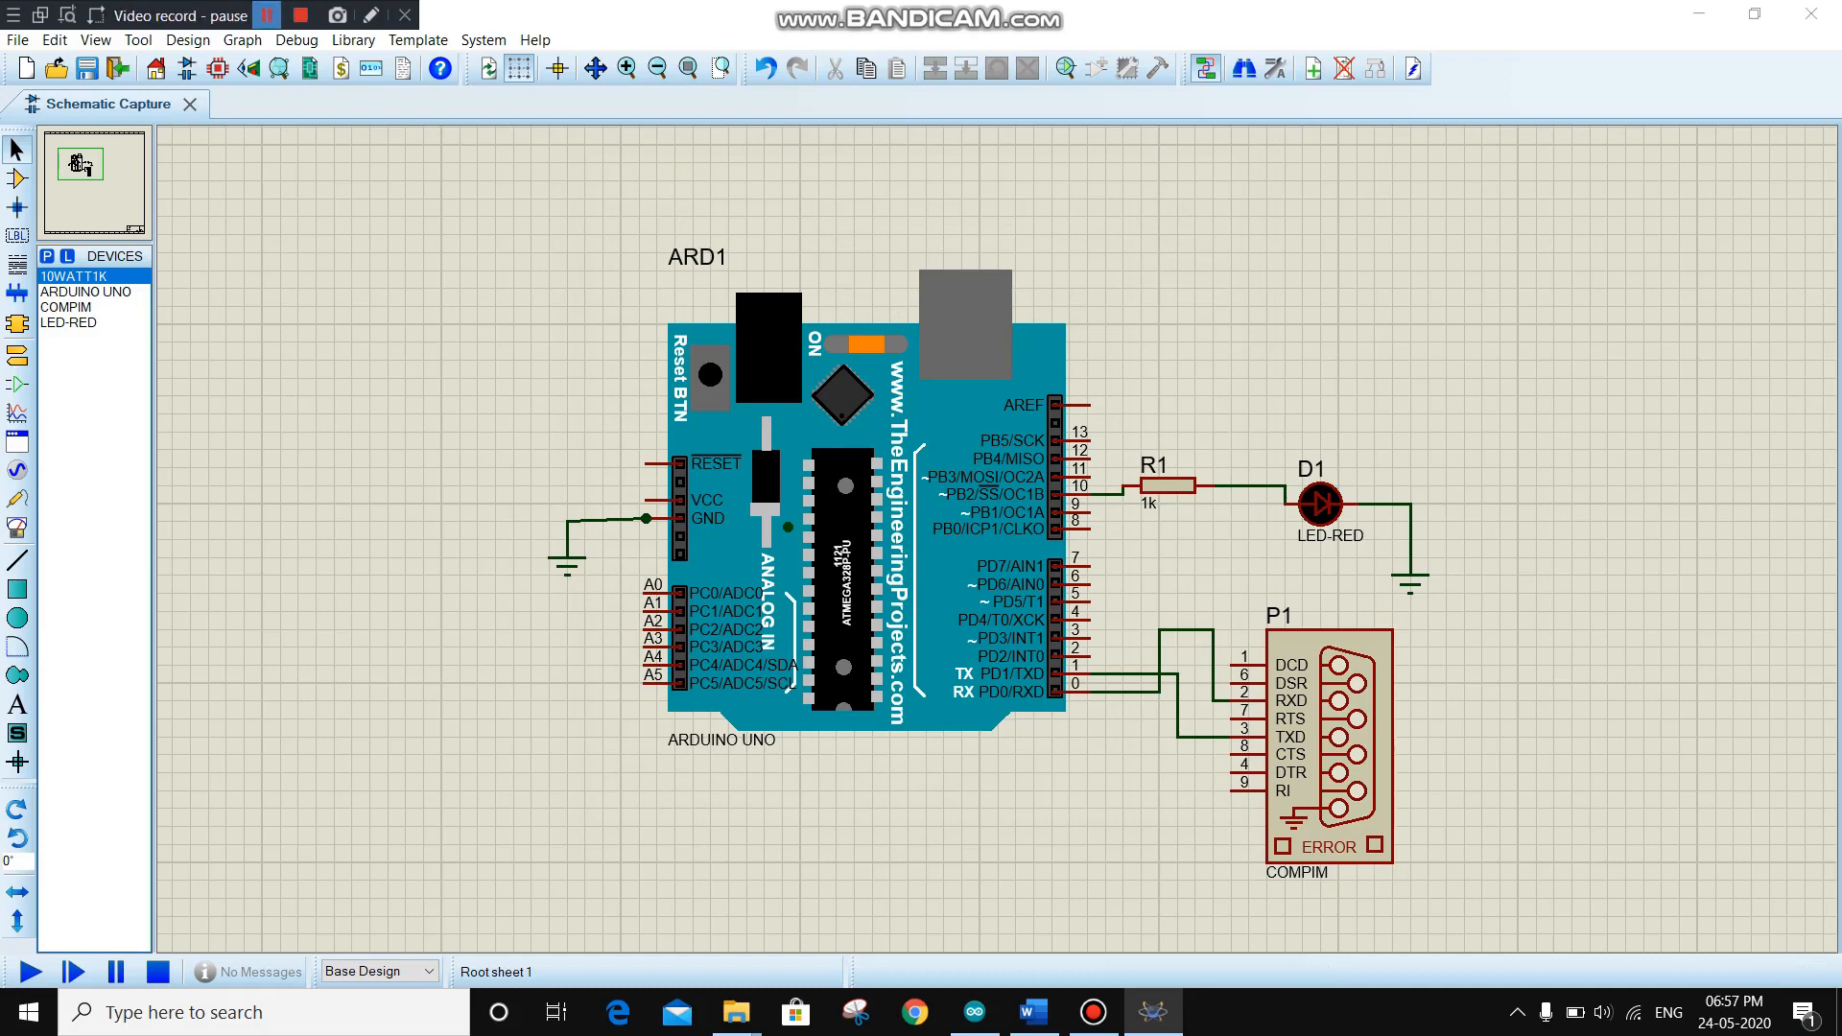
pyautogui.click(267, 15)
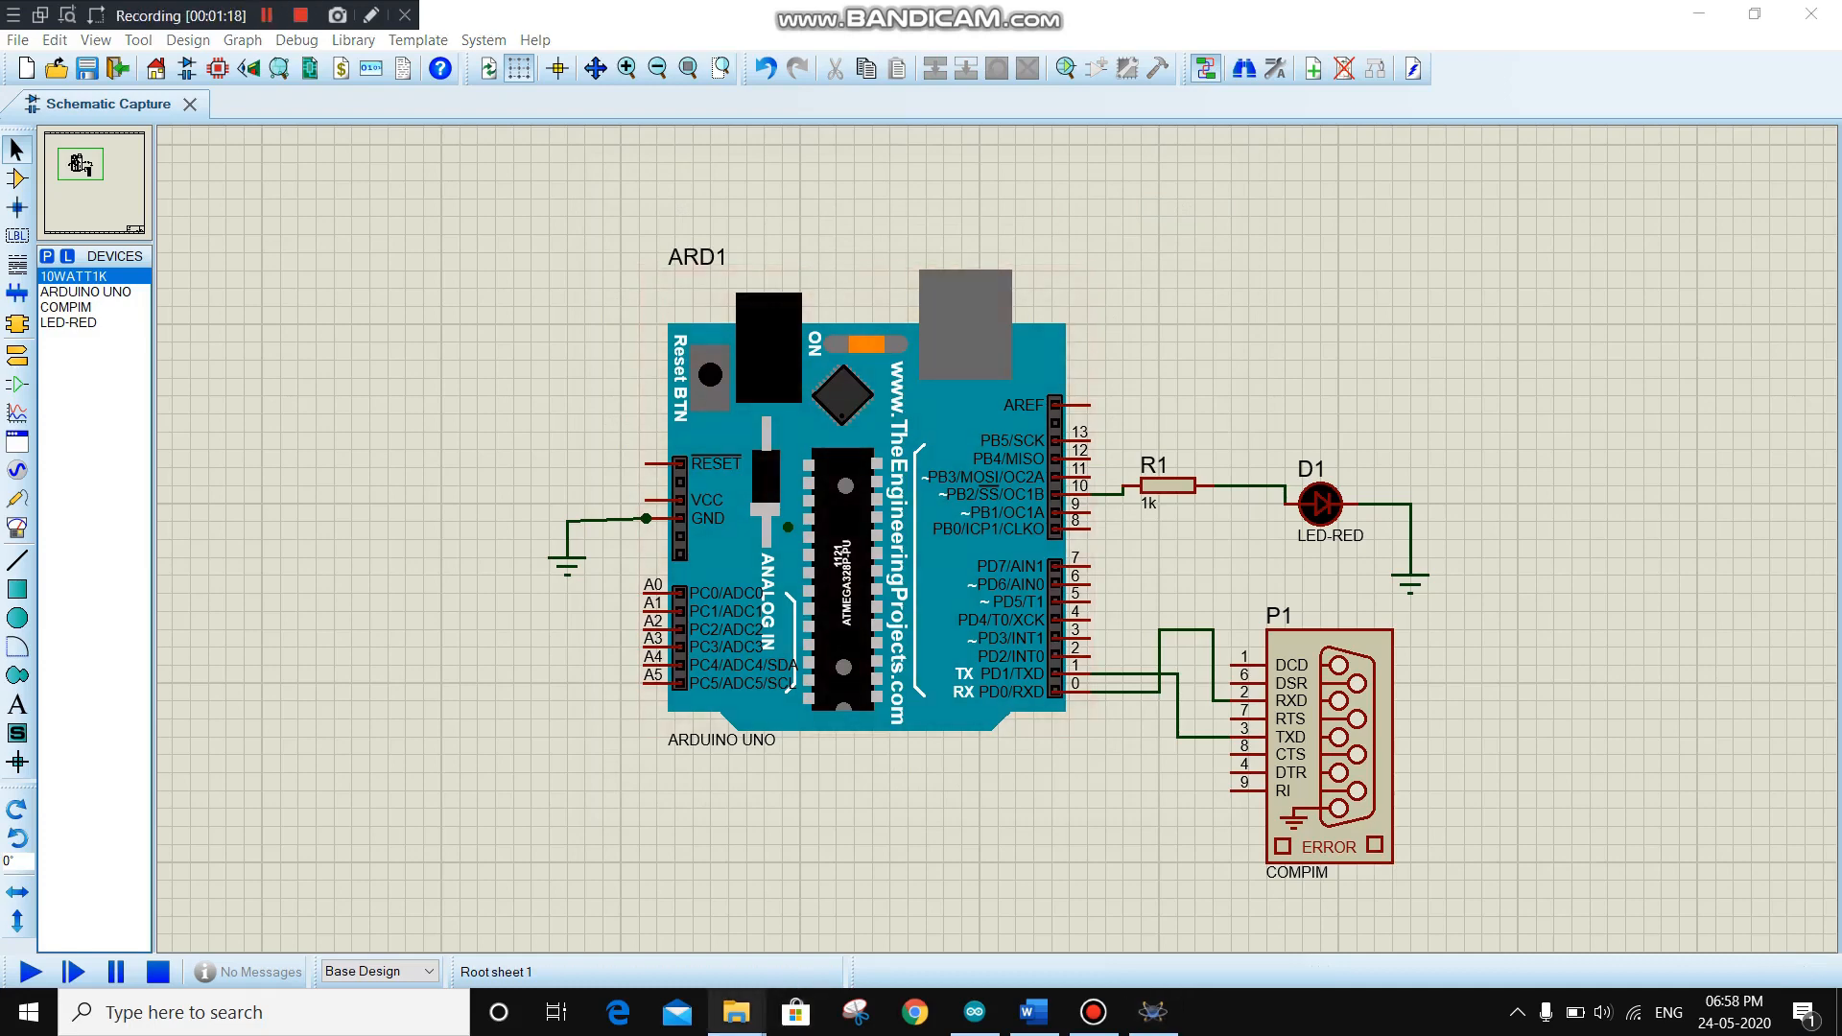
# Step: Switch to File Explorer, open the Blynk library's scripts folder under Documents\Arduino`\libraries, and copy its path
pyautogui.moveTo(736, 1013)
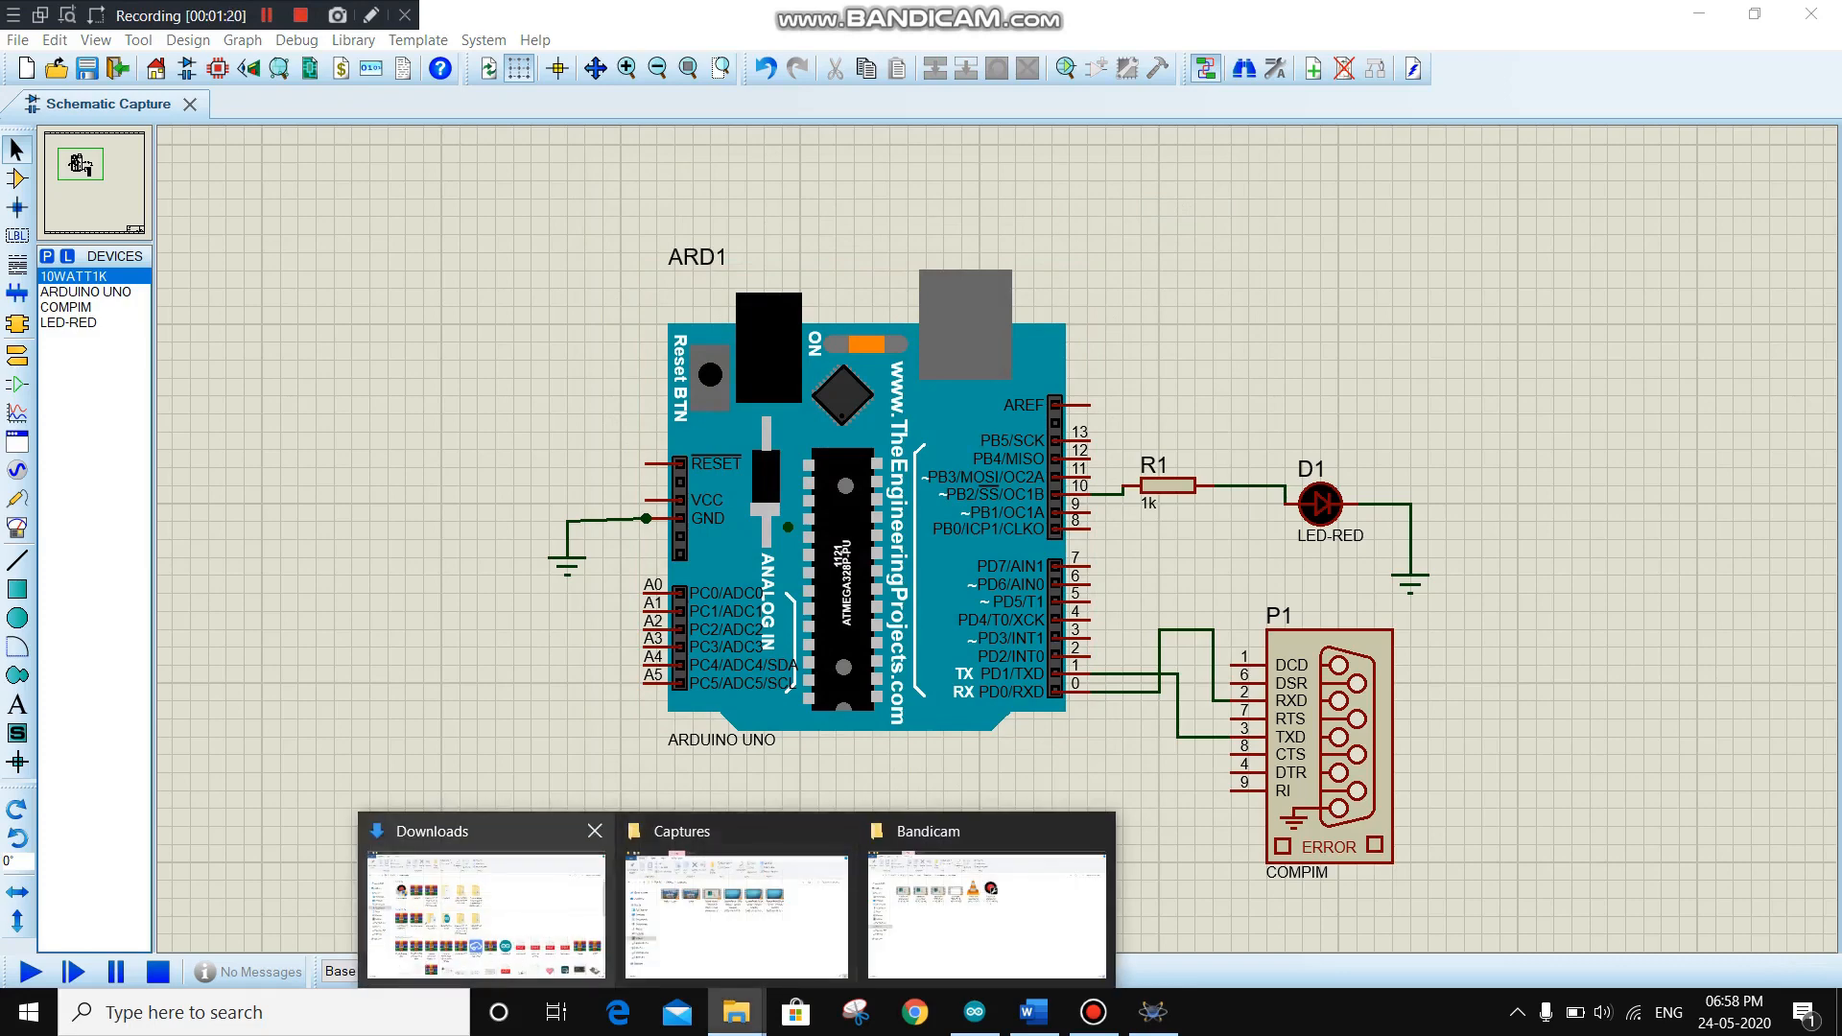
pyautogui.click(486, 911)
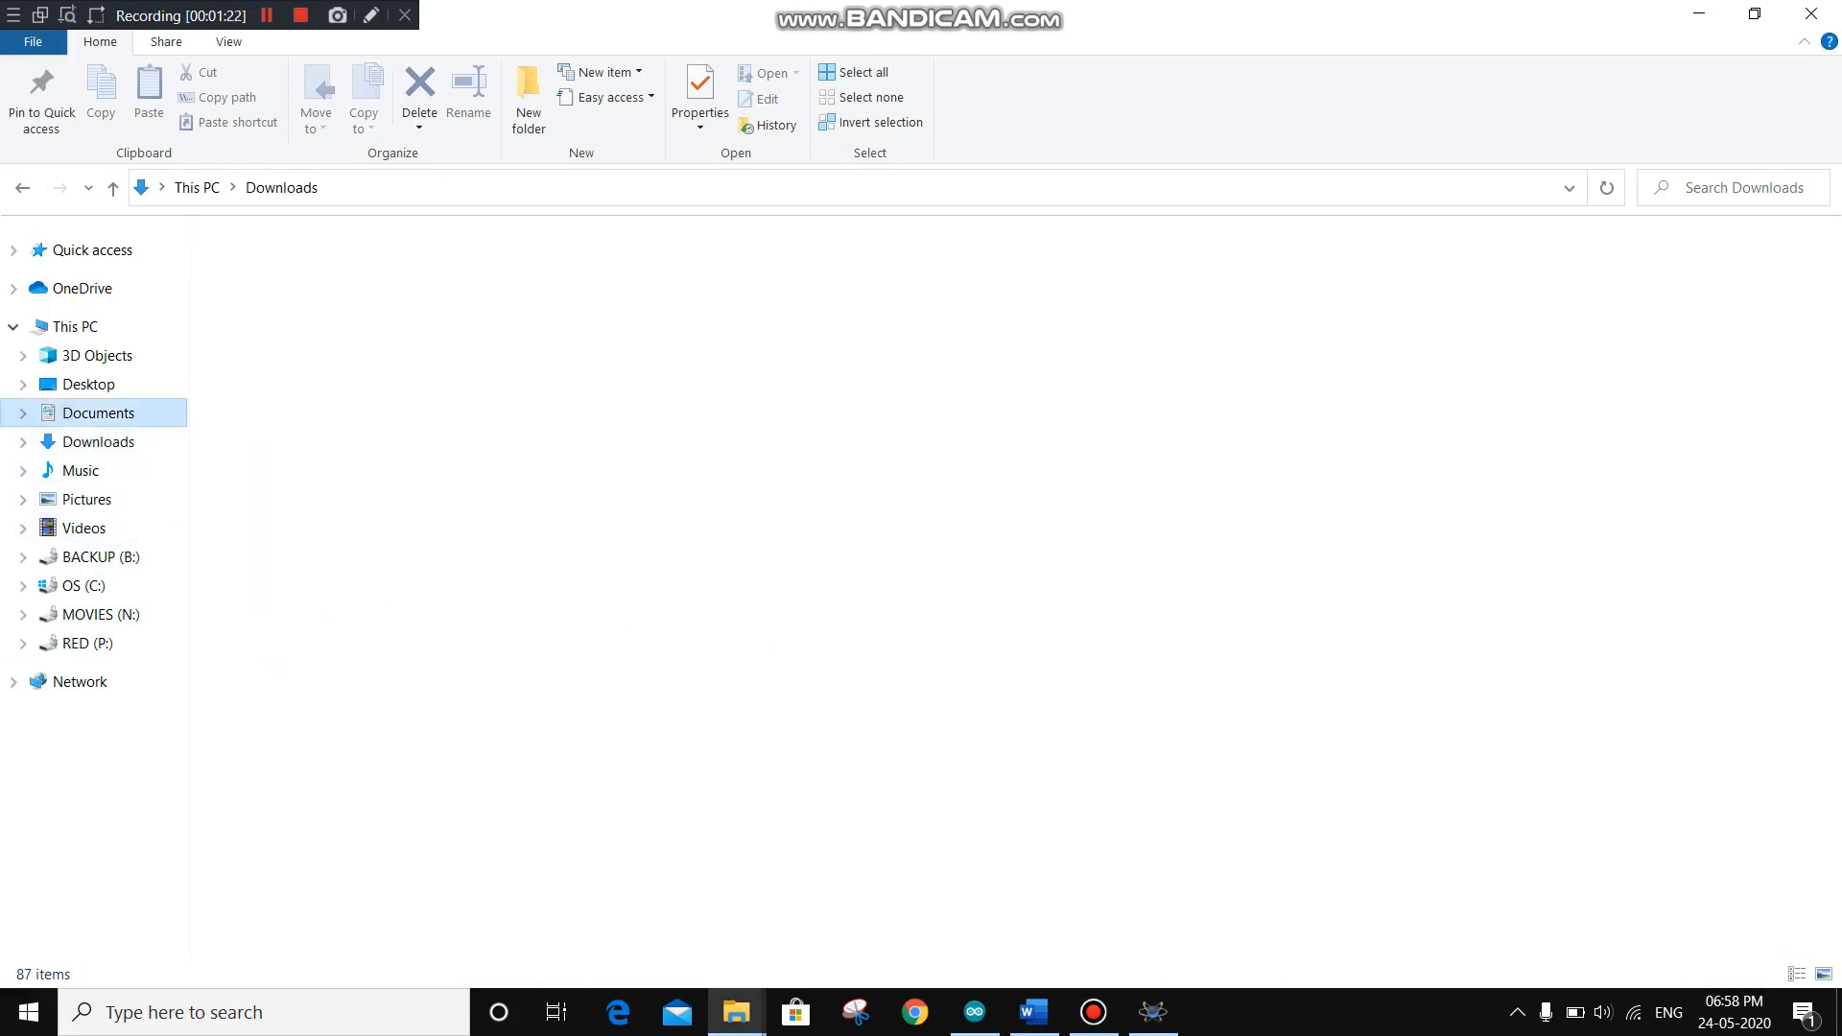
pyautogui.click(96, 413)
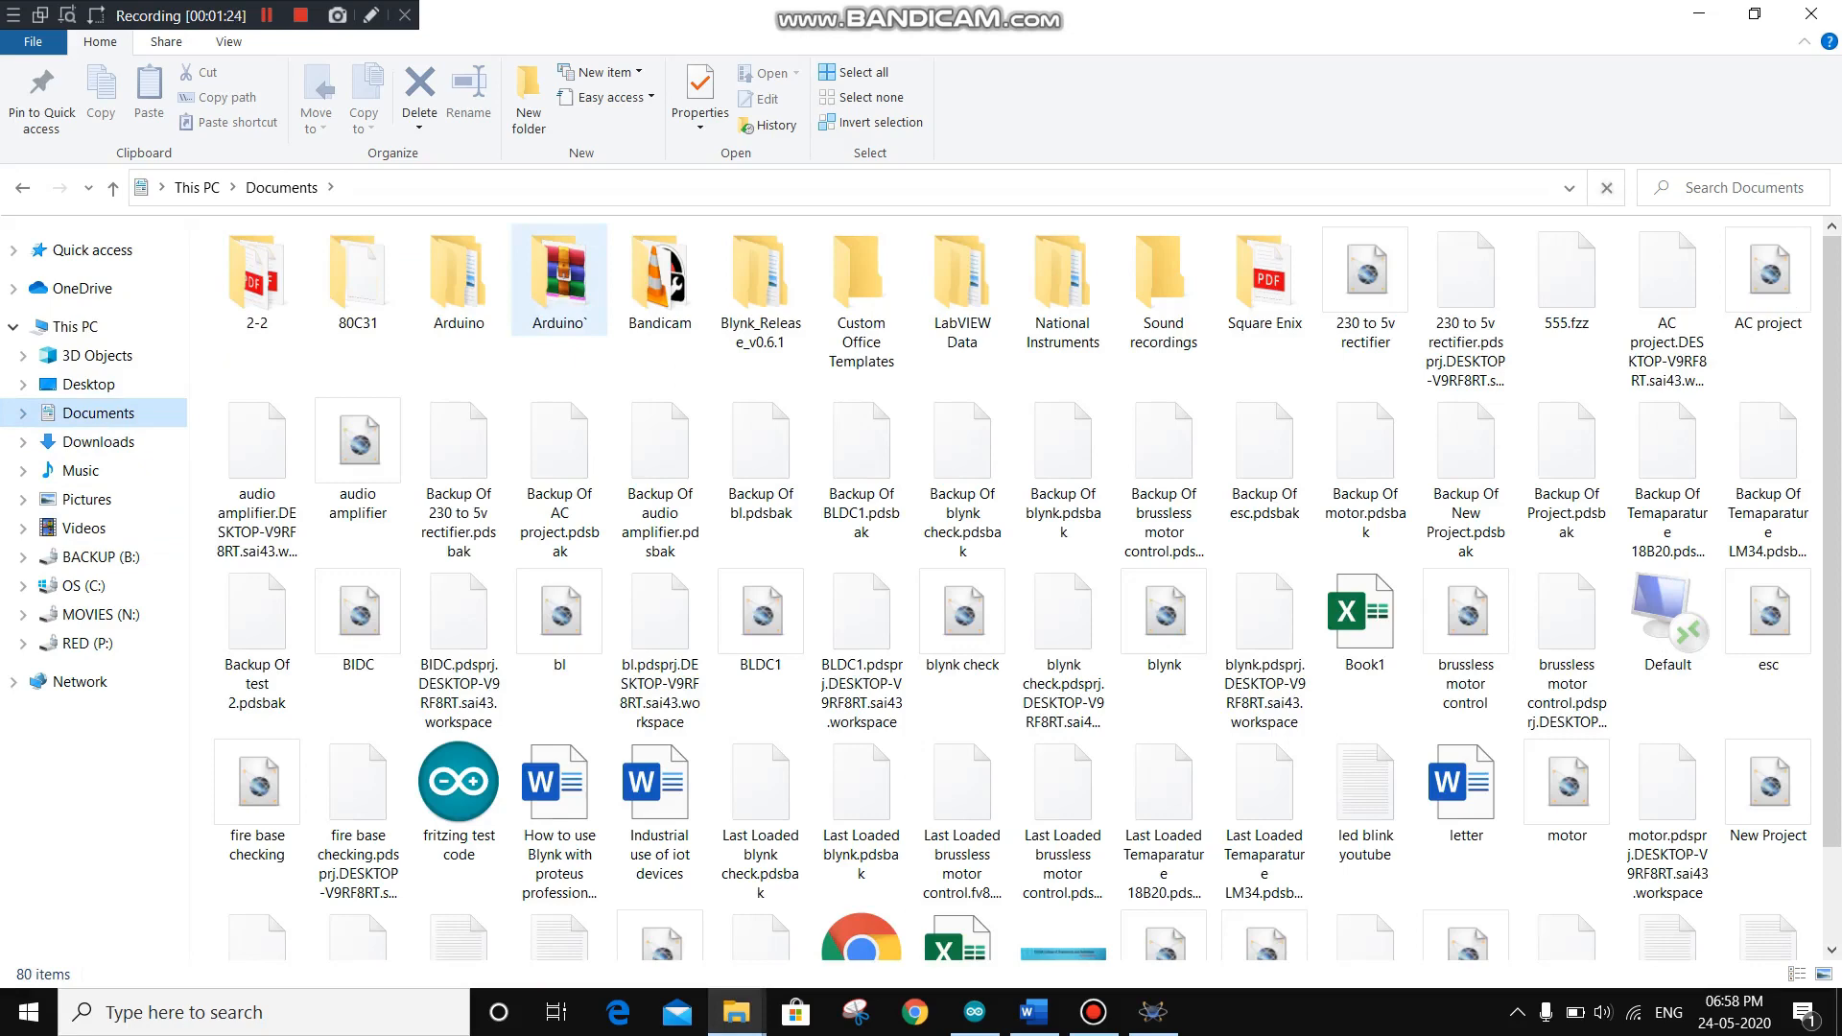
pyautogui.doubleClick(559, 281)
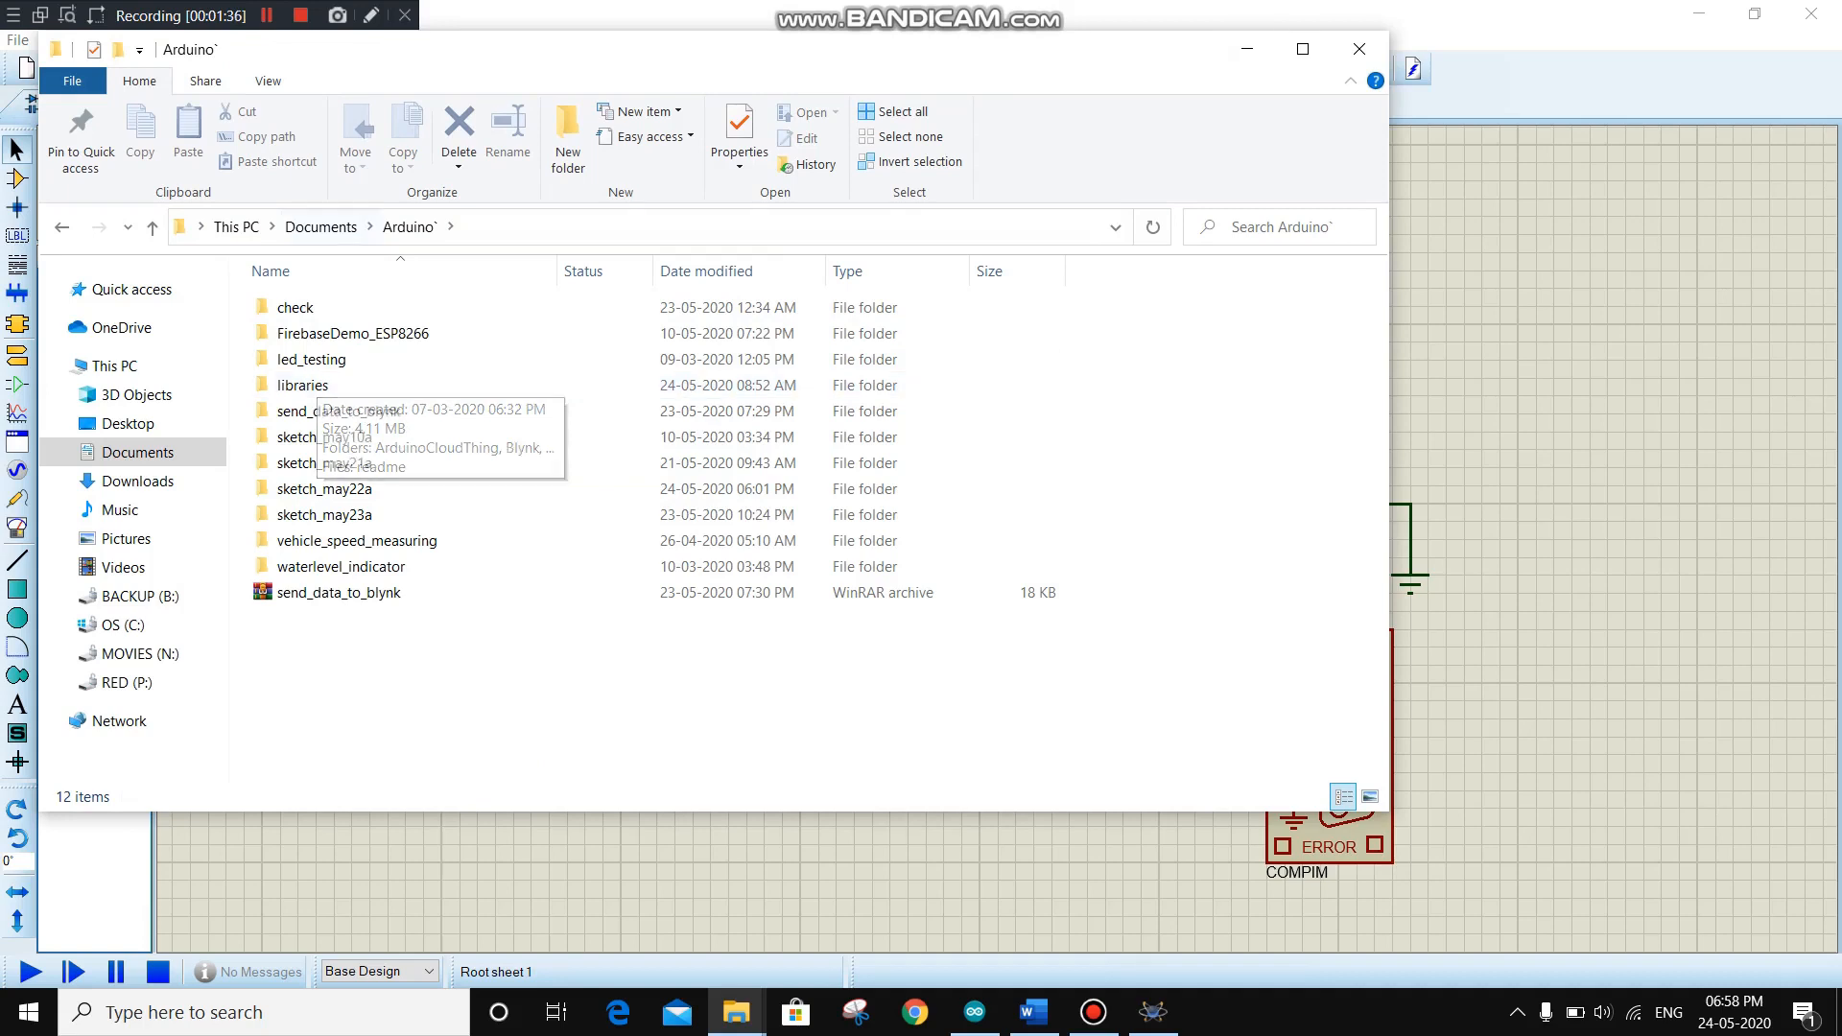
pyautogui.doubleClick(303, 384)
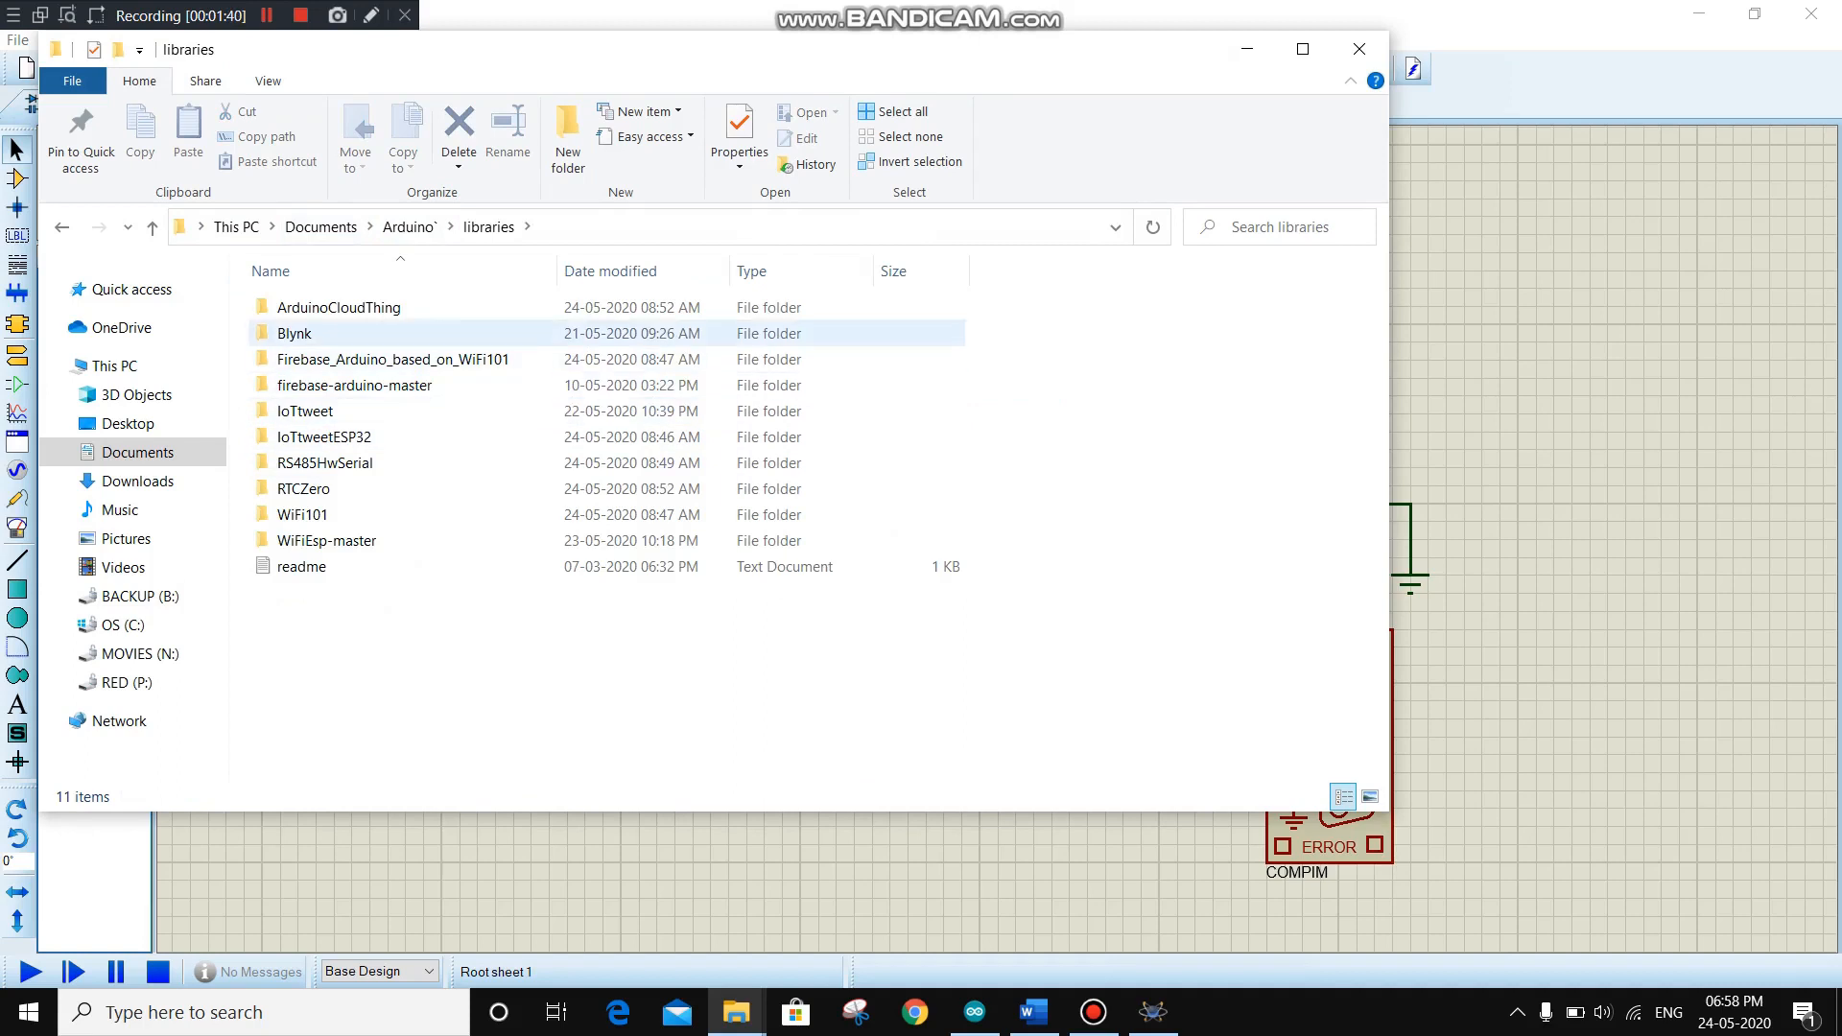
pyautogui.doubleClick(295, 333)
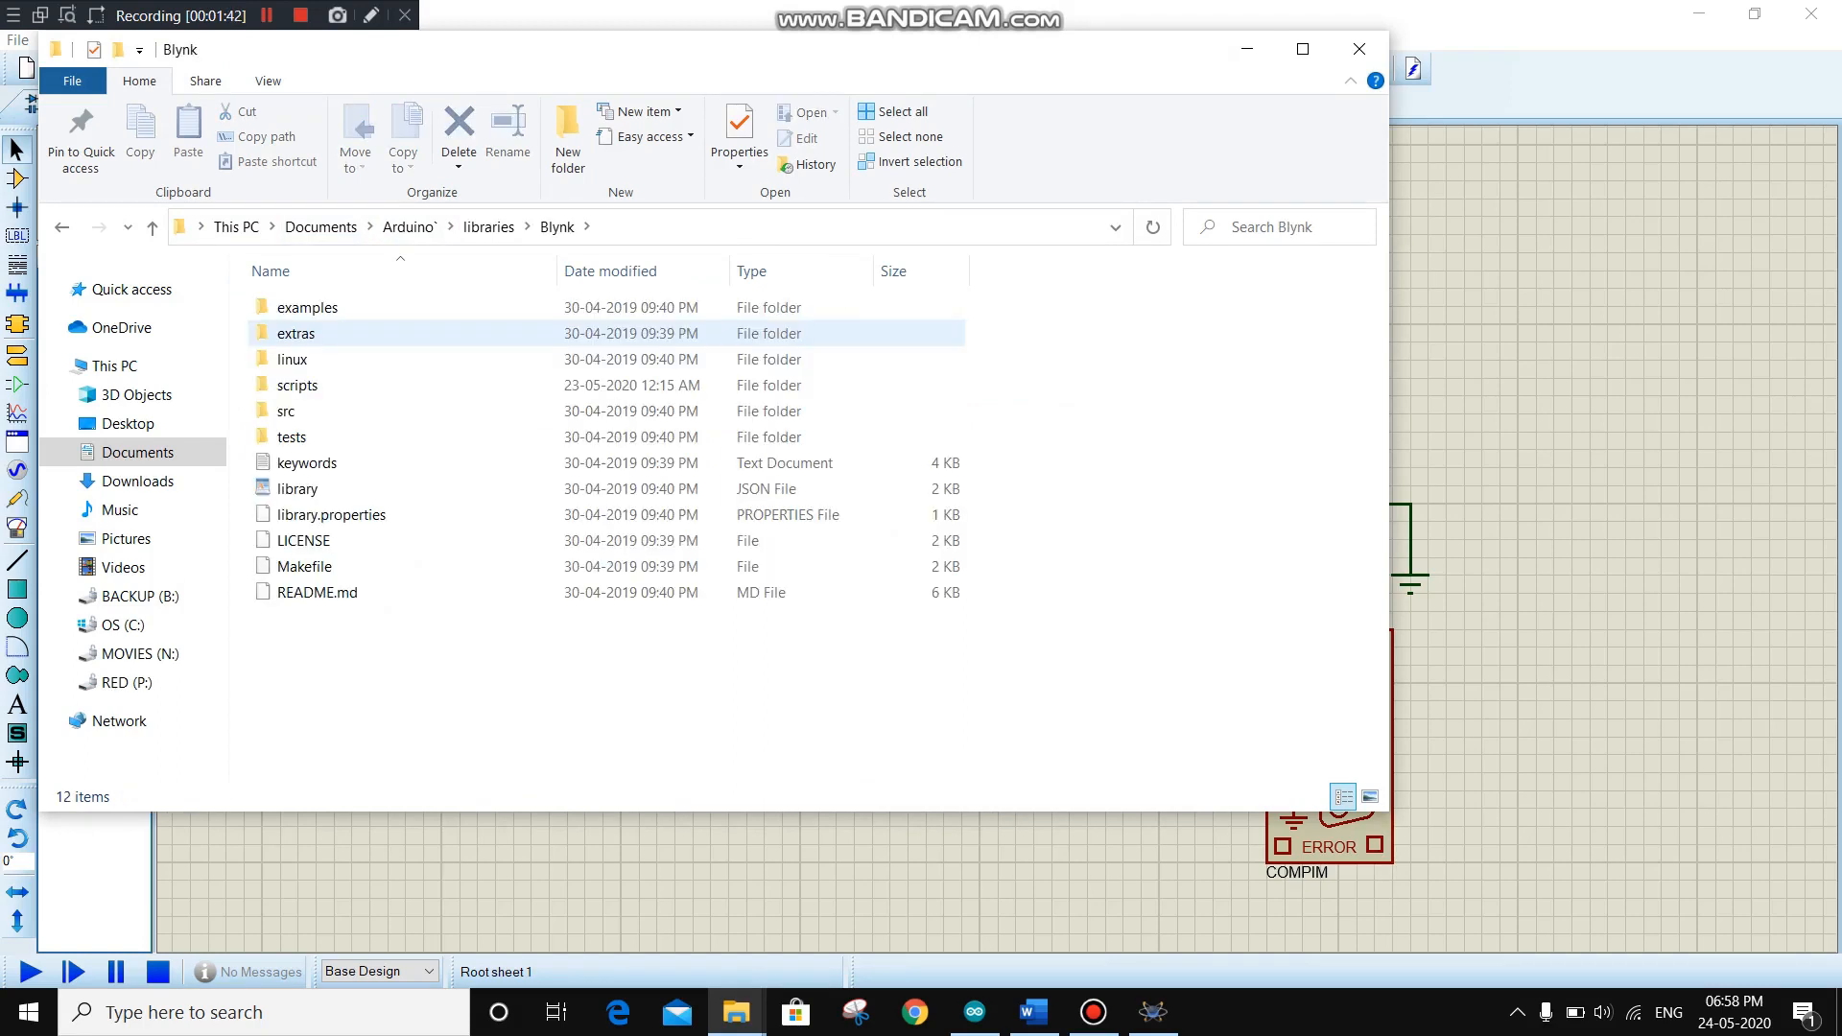
pyautogui.doubleClick(297, 384)
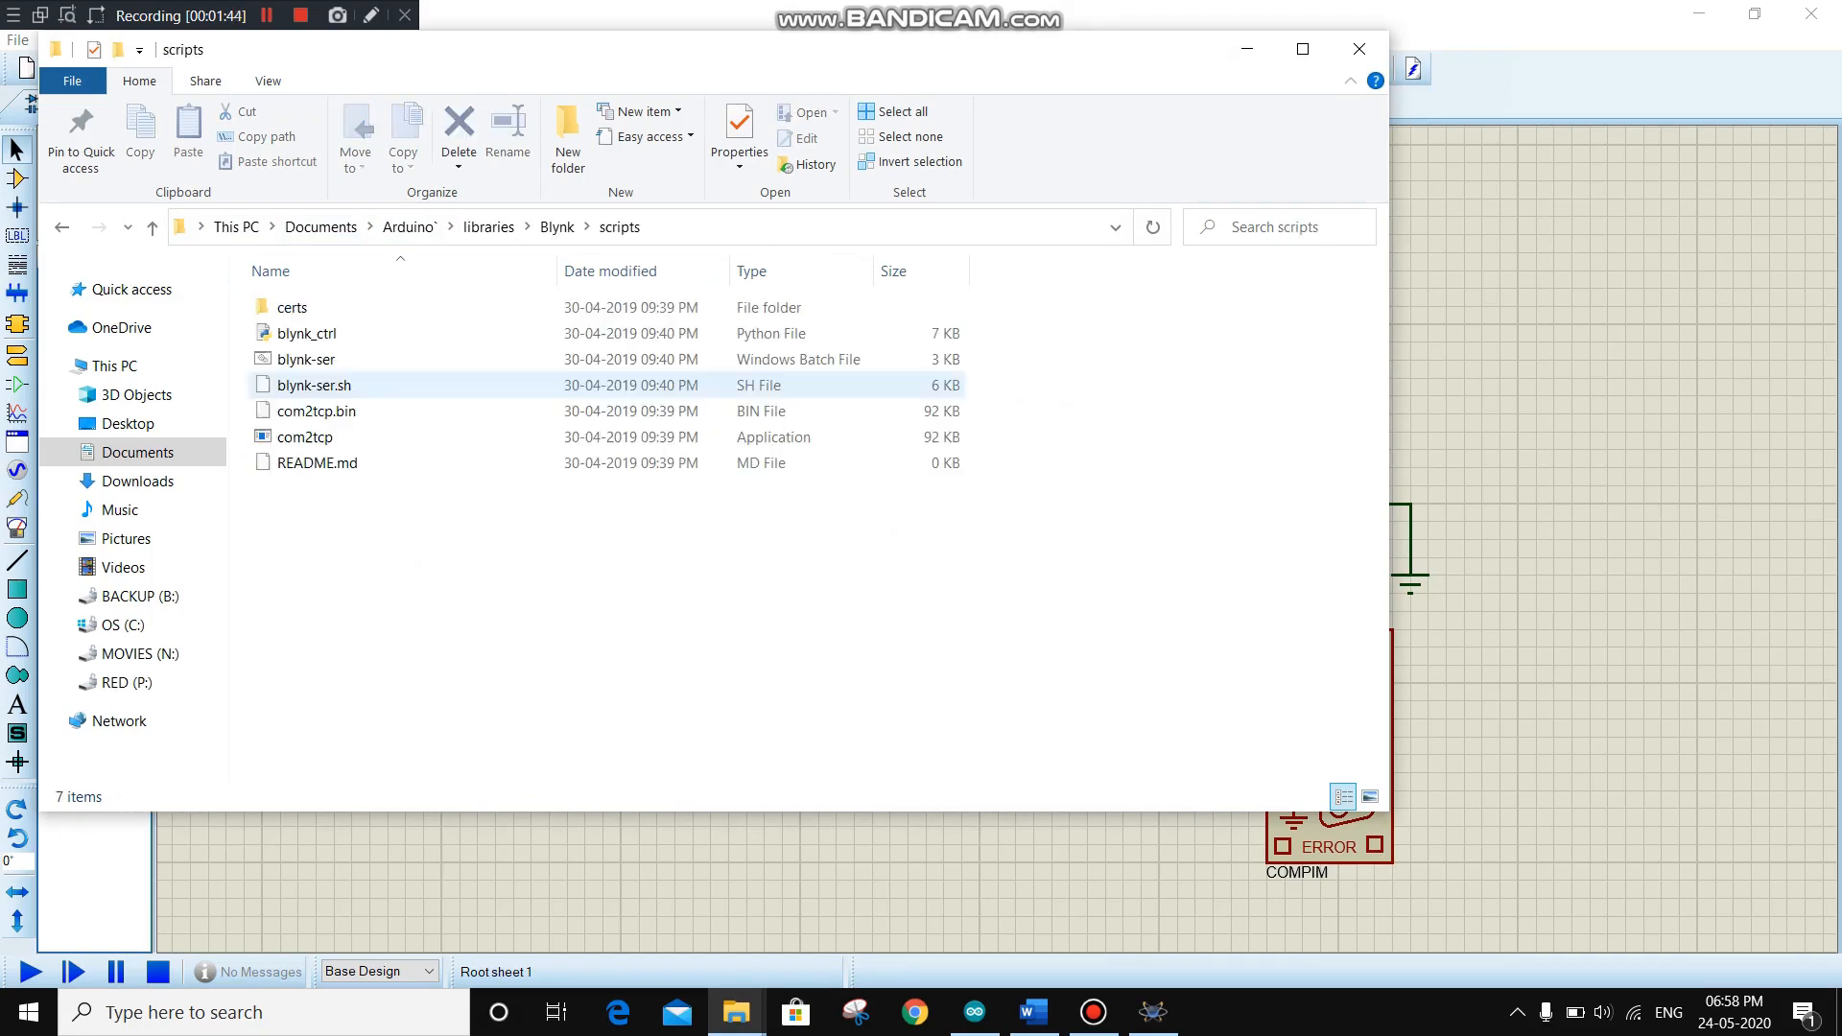
pyautogui.click(767, 228)
pyautogui.hotkey('ctrl', 'c')
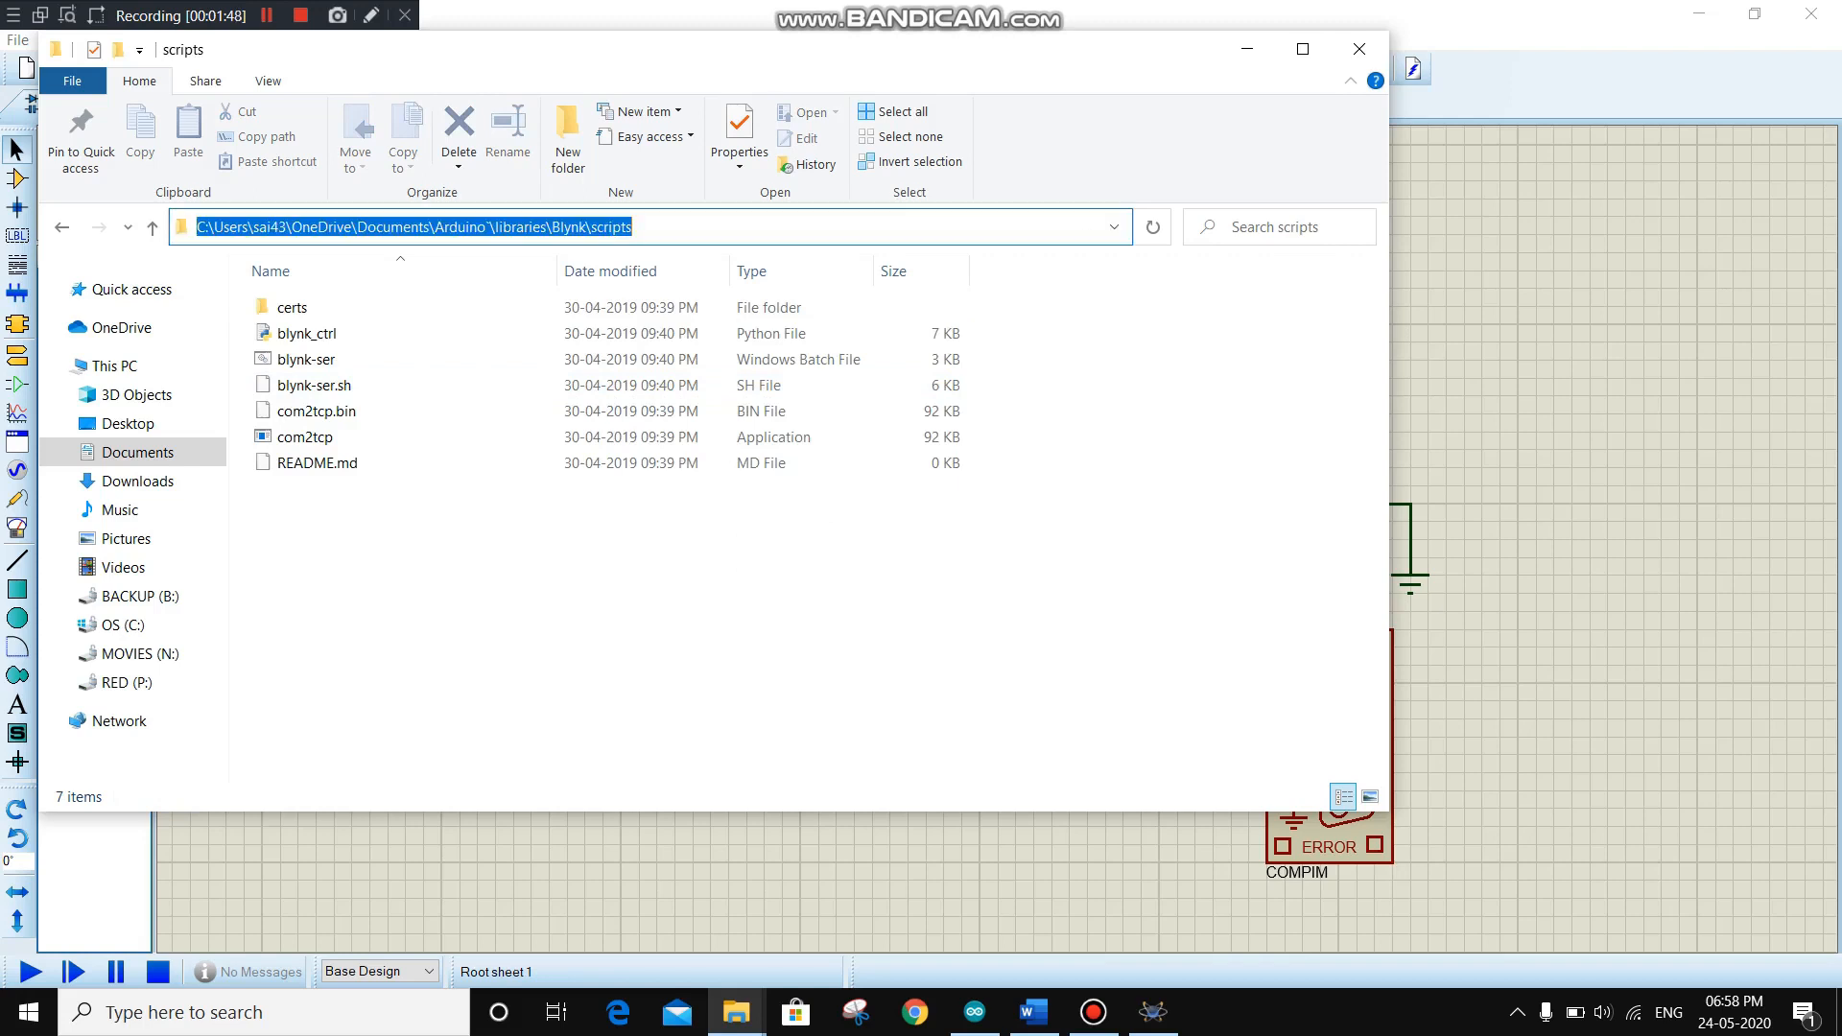
# Step: Open a Windows Command Prompt with cmd and change to the copied Blynk scripts directory using cd
pyautogui.press('super+r')
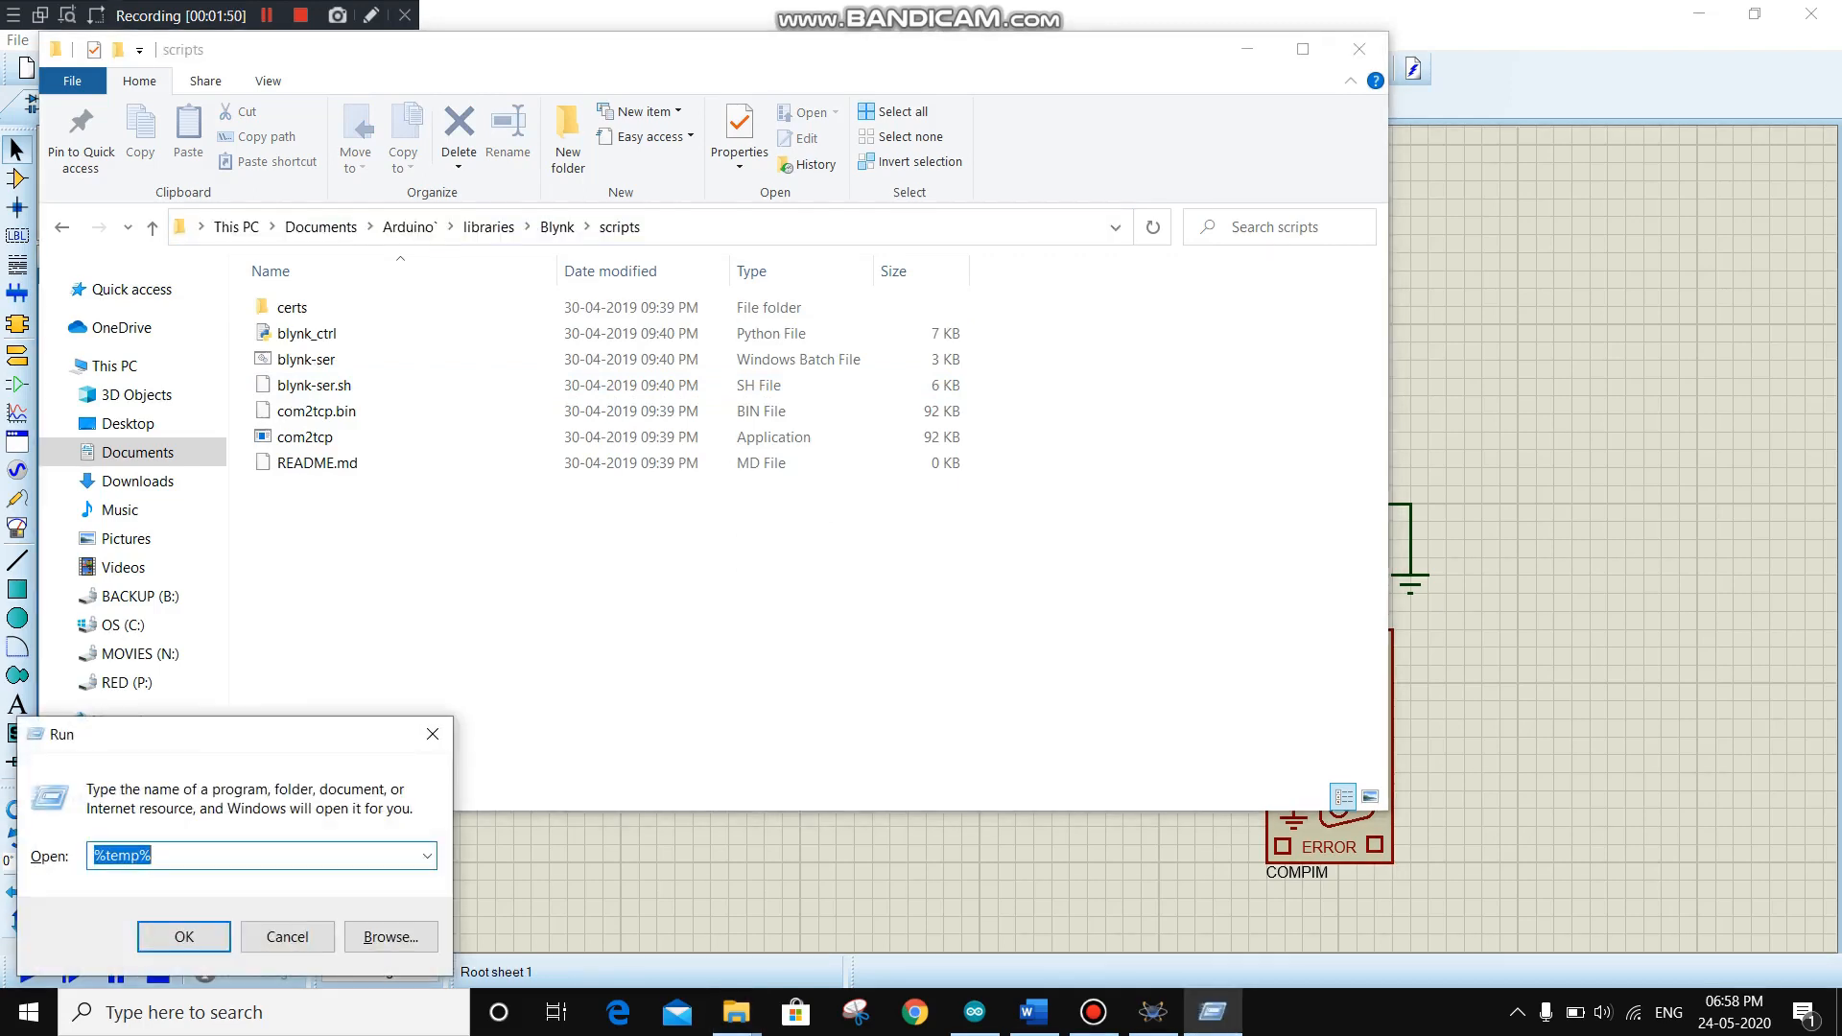
pyautogui.write('cmd')
pyautogui.press('Return')
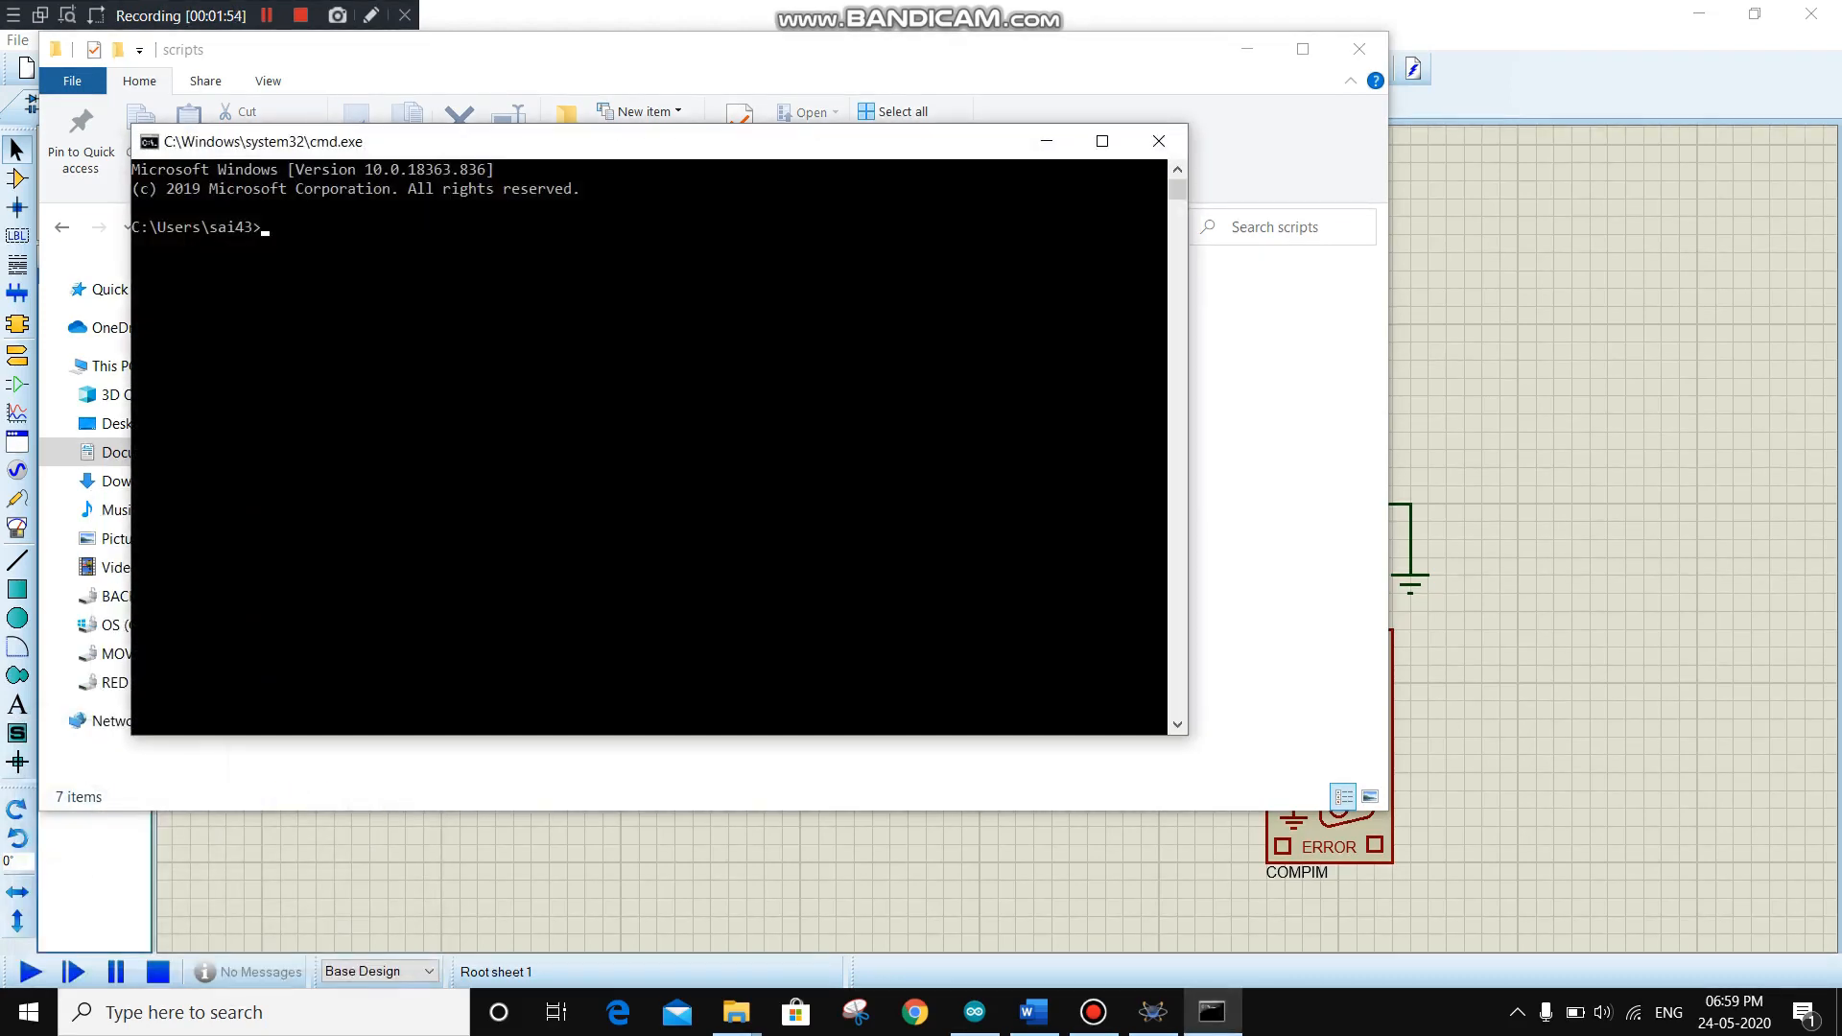
pyautogui.write('cd')
pyautogui.hotkey('ctrl', 'v')
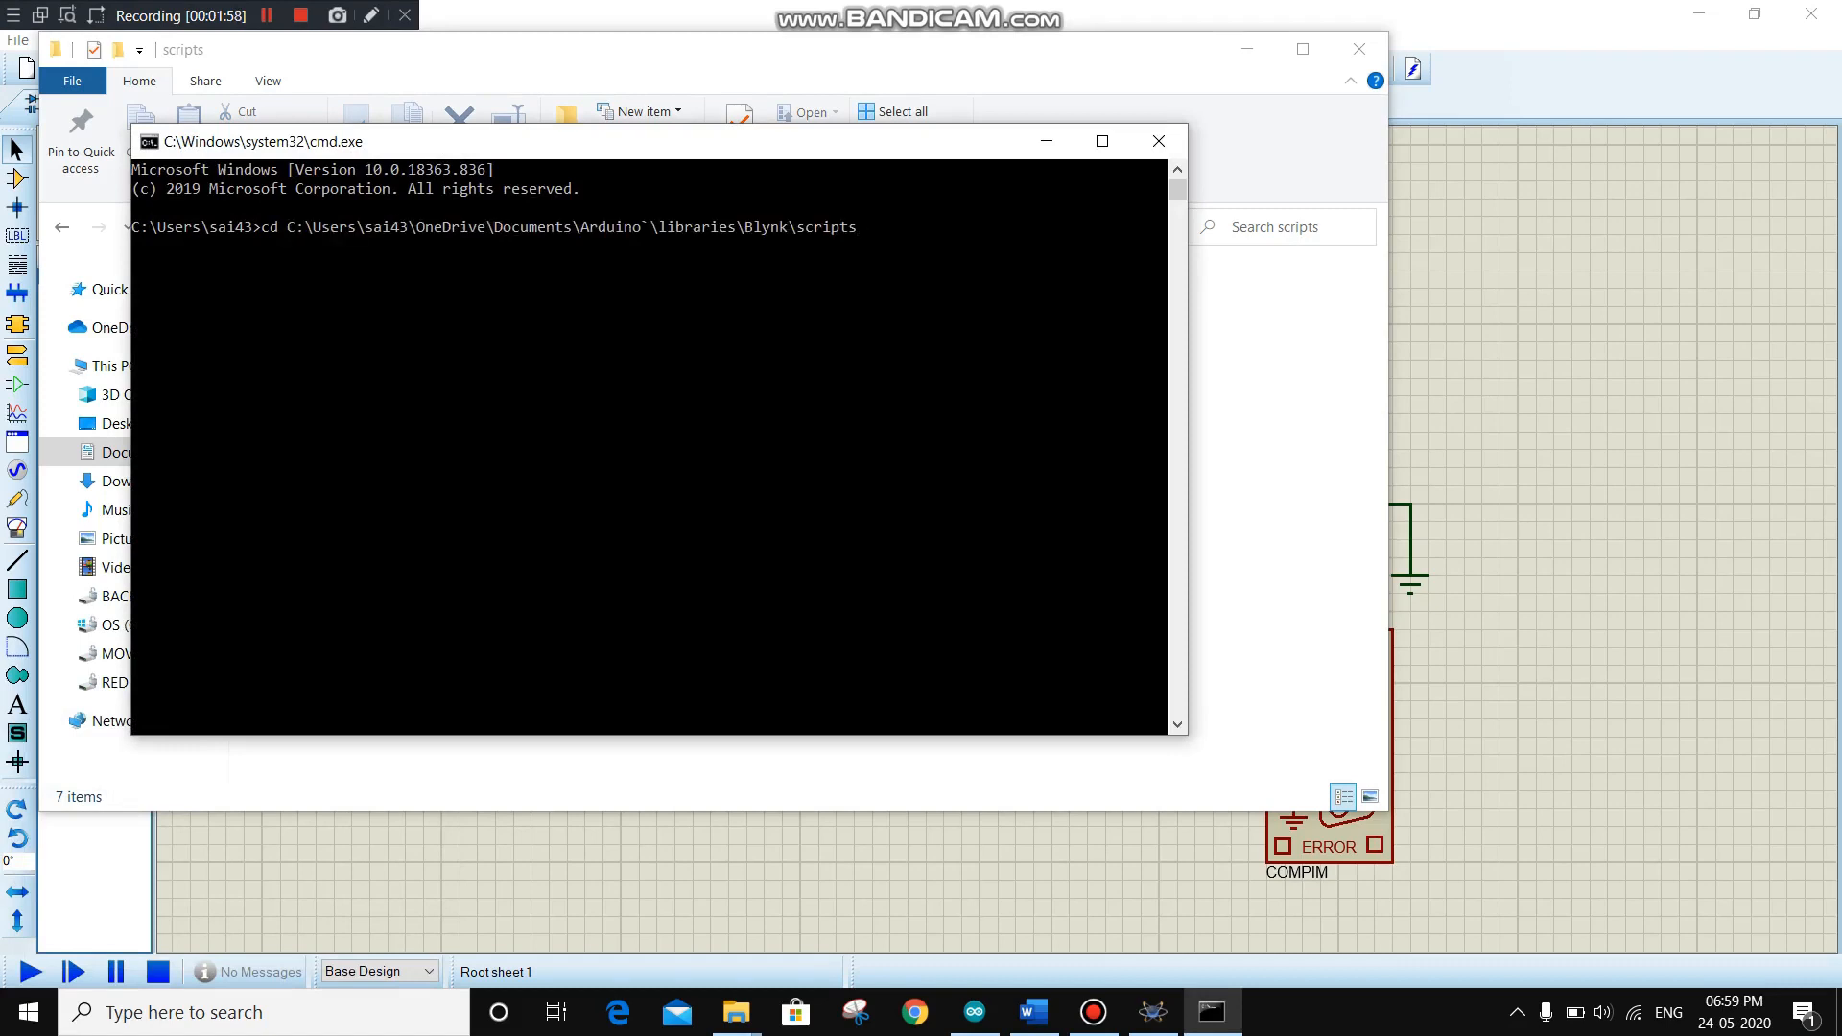
pyautogui.press('Return')
# Step: List the scripts directory with dir and copy the file name blynk-ser.bat from the listing
pyautogui.write('dir')
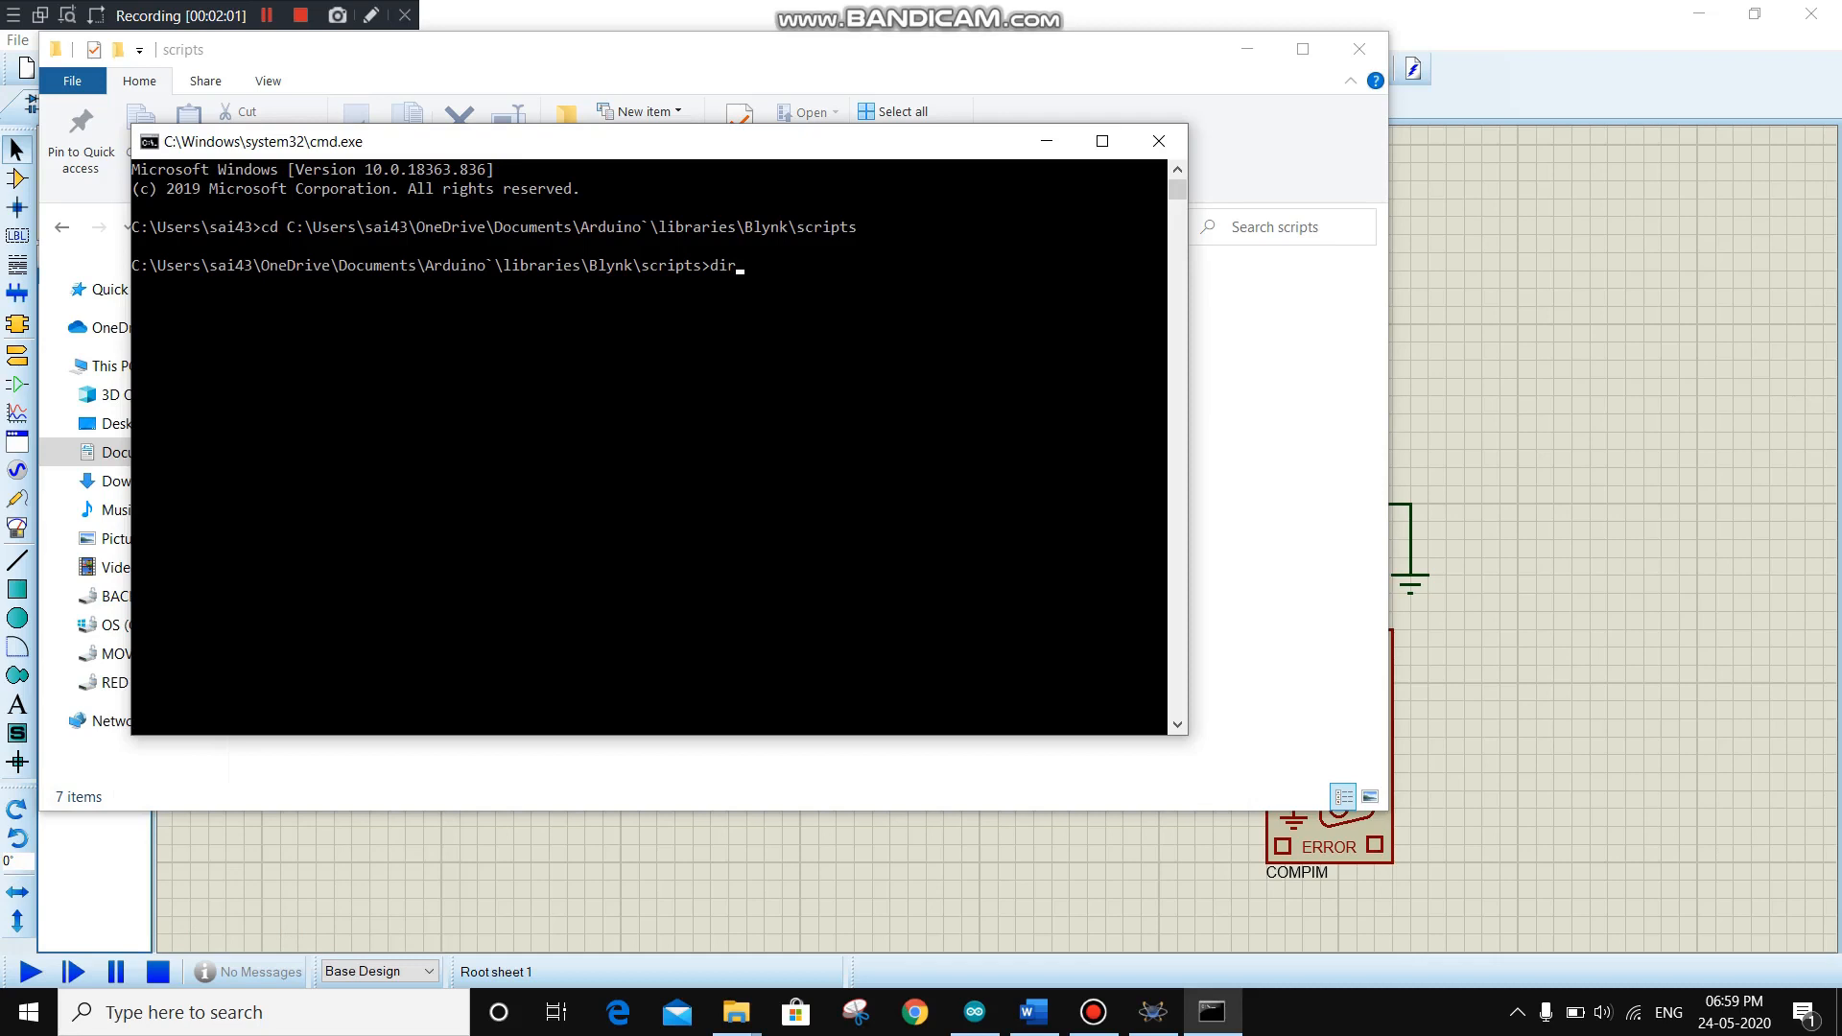
pyautogui.press('Return')
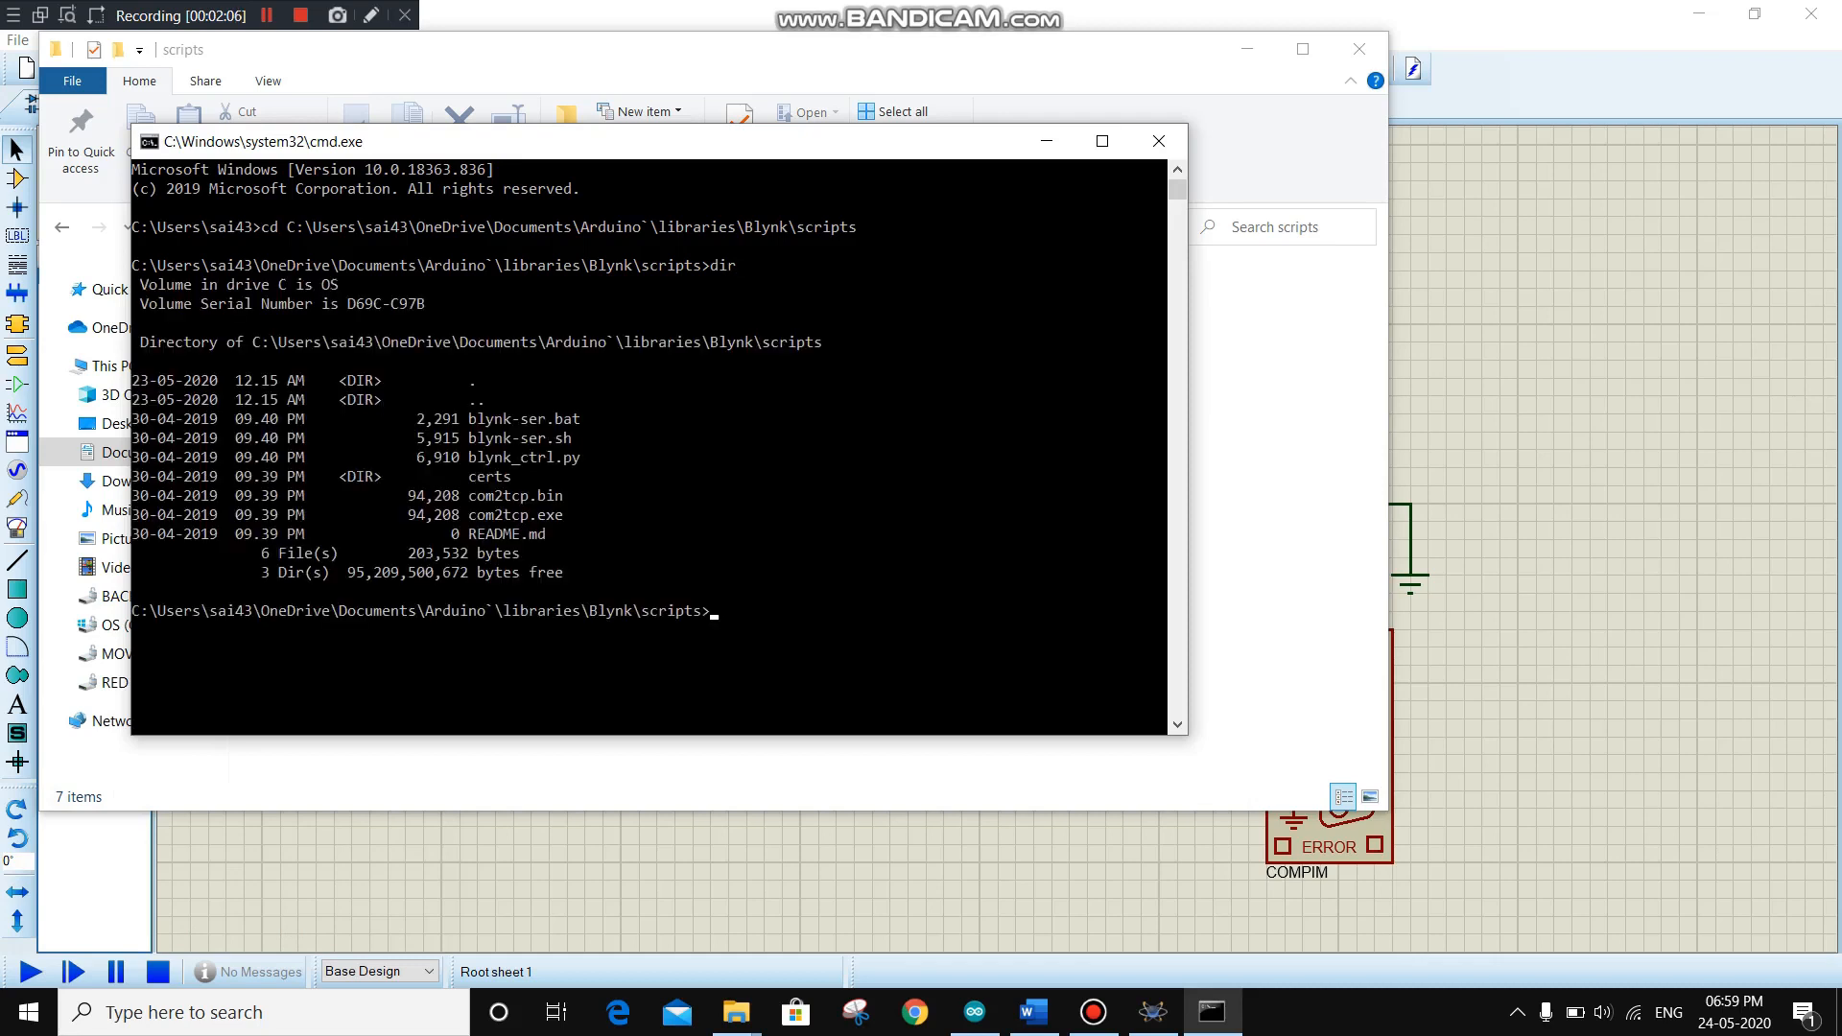
pyautogui.moveTo(463, 420); pyautogui.dragTo(586, 419)
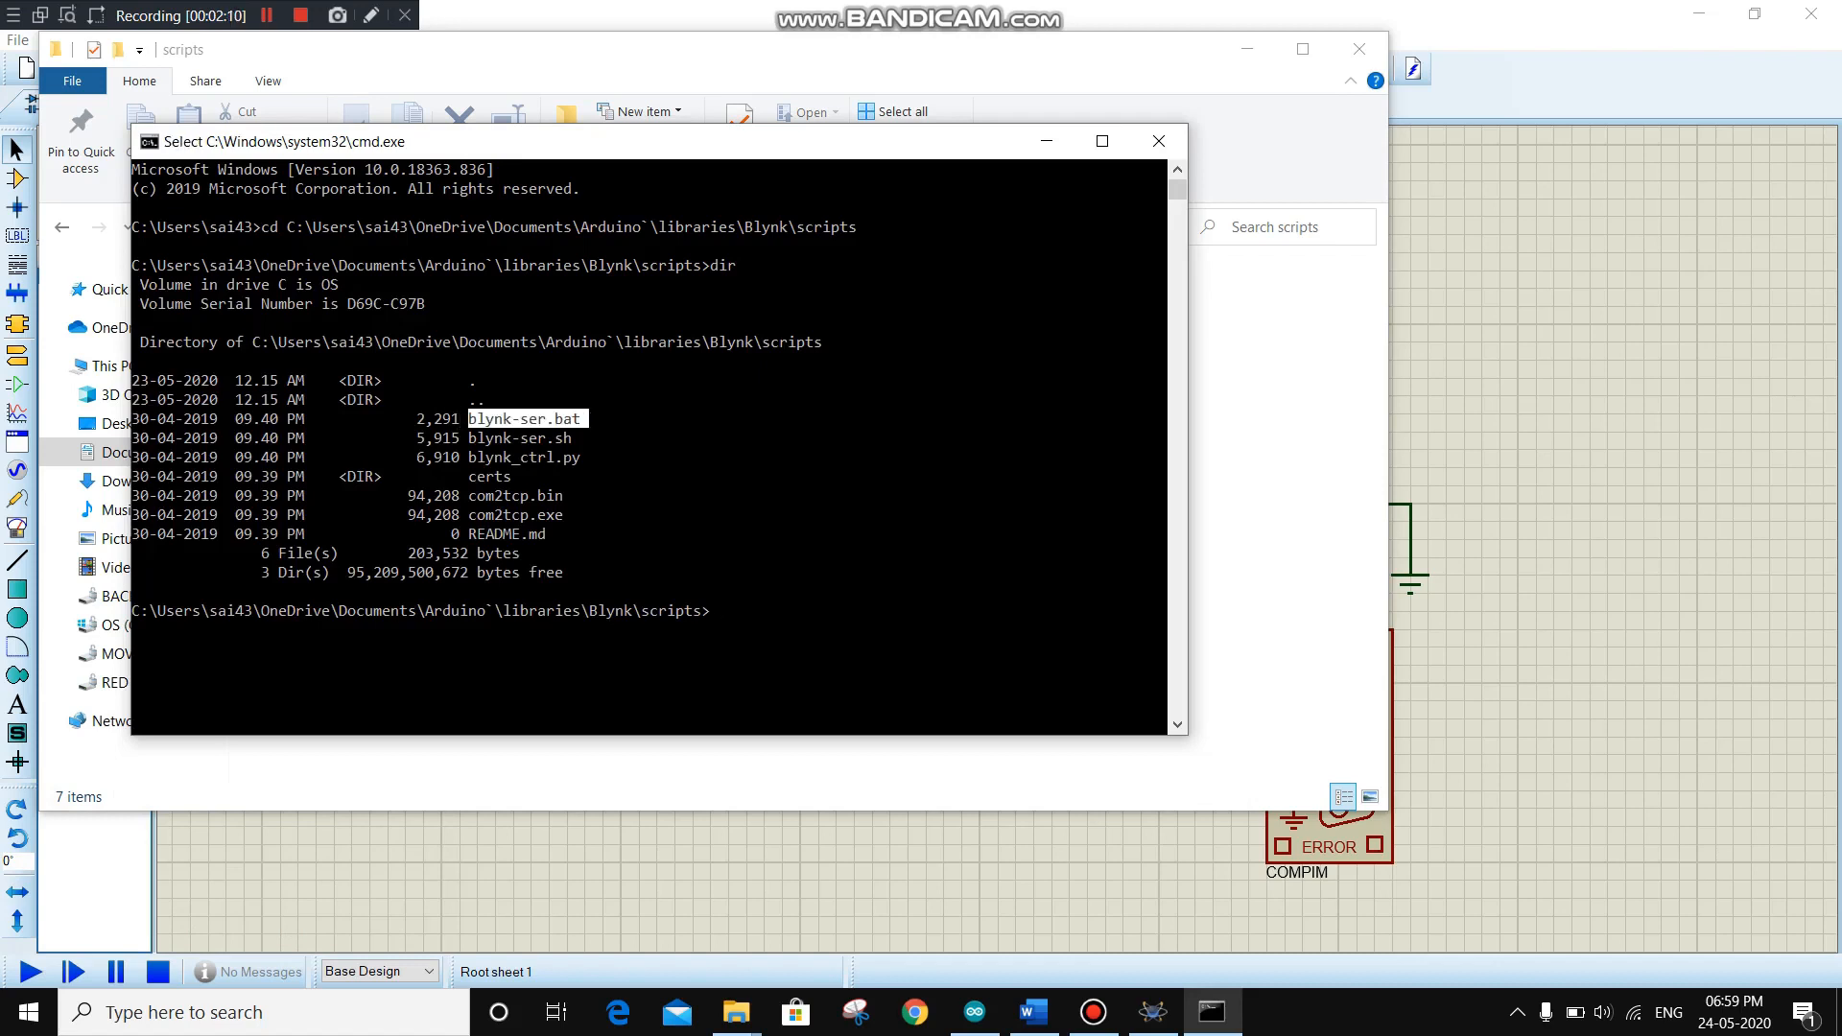
pyautogui.press('Return')
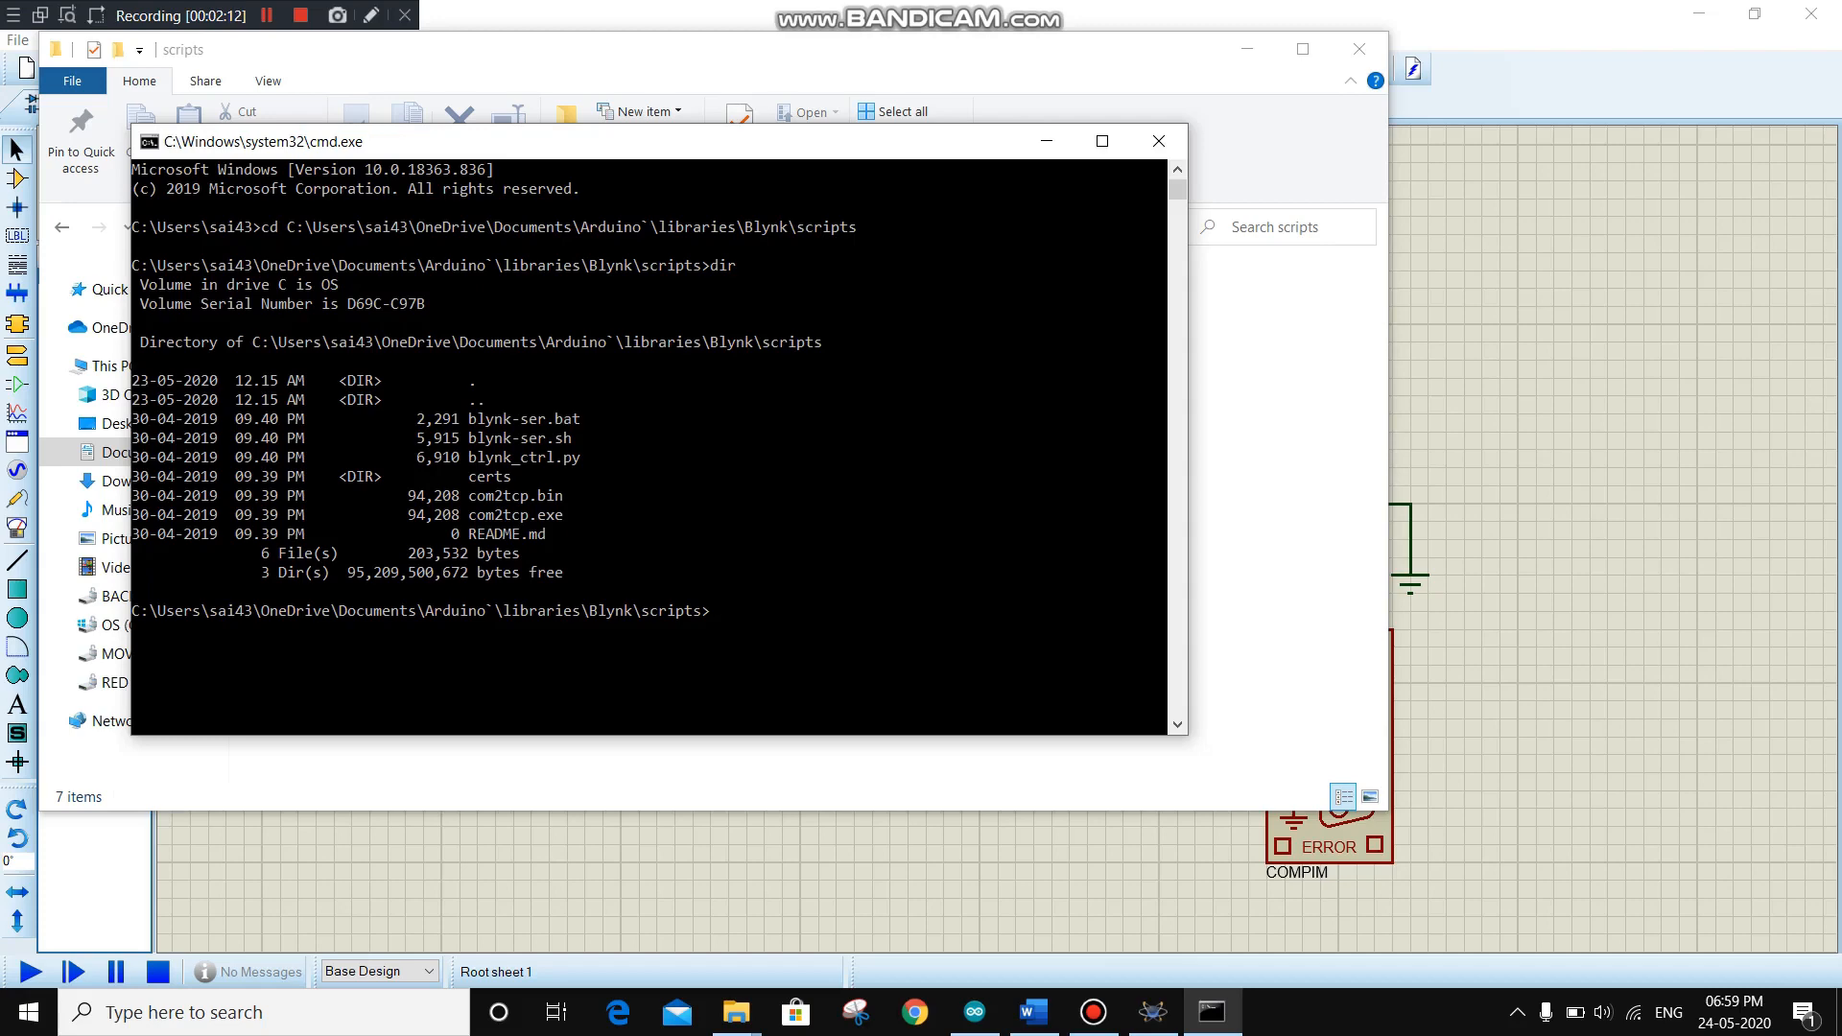
# Step: Run blynk-ser.bat with the option -c COM1 from the Blynk scripts directory to connect the COM1 port to the Blynk server
pyautogui.click(757, 610)
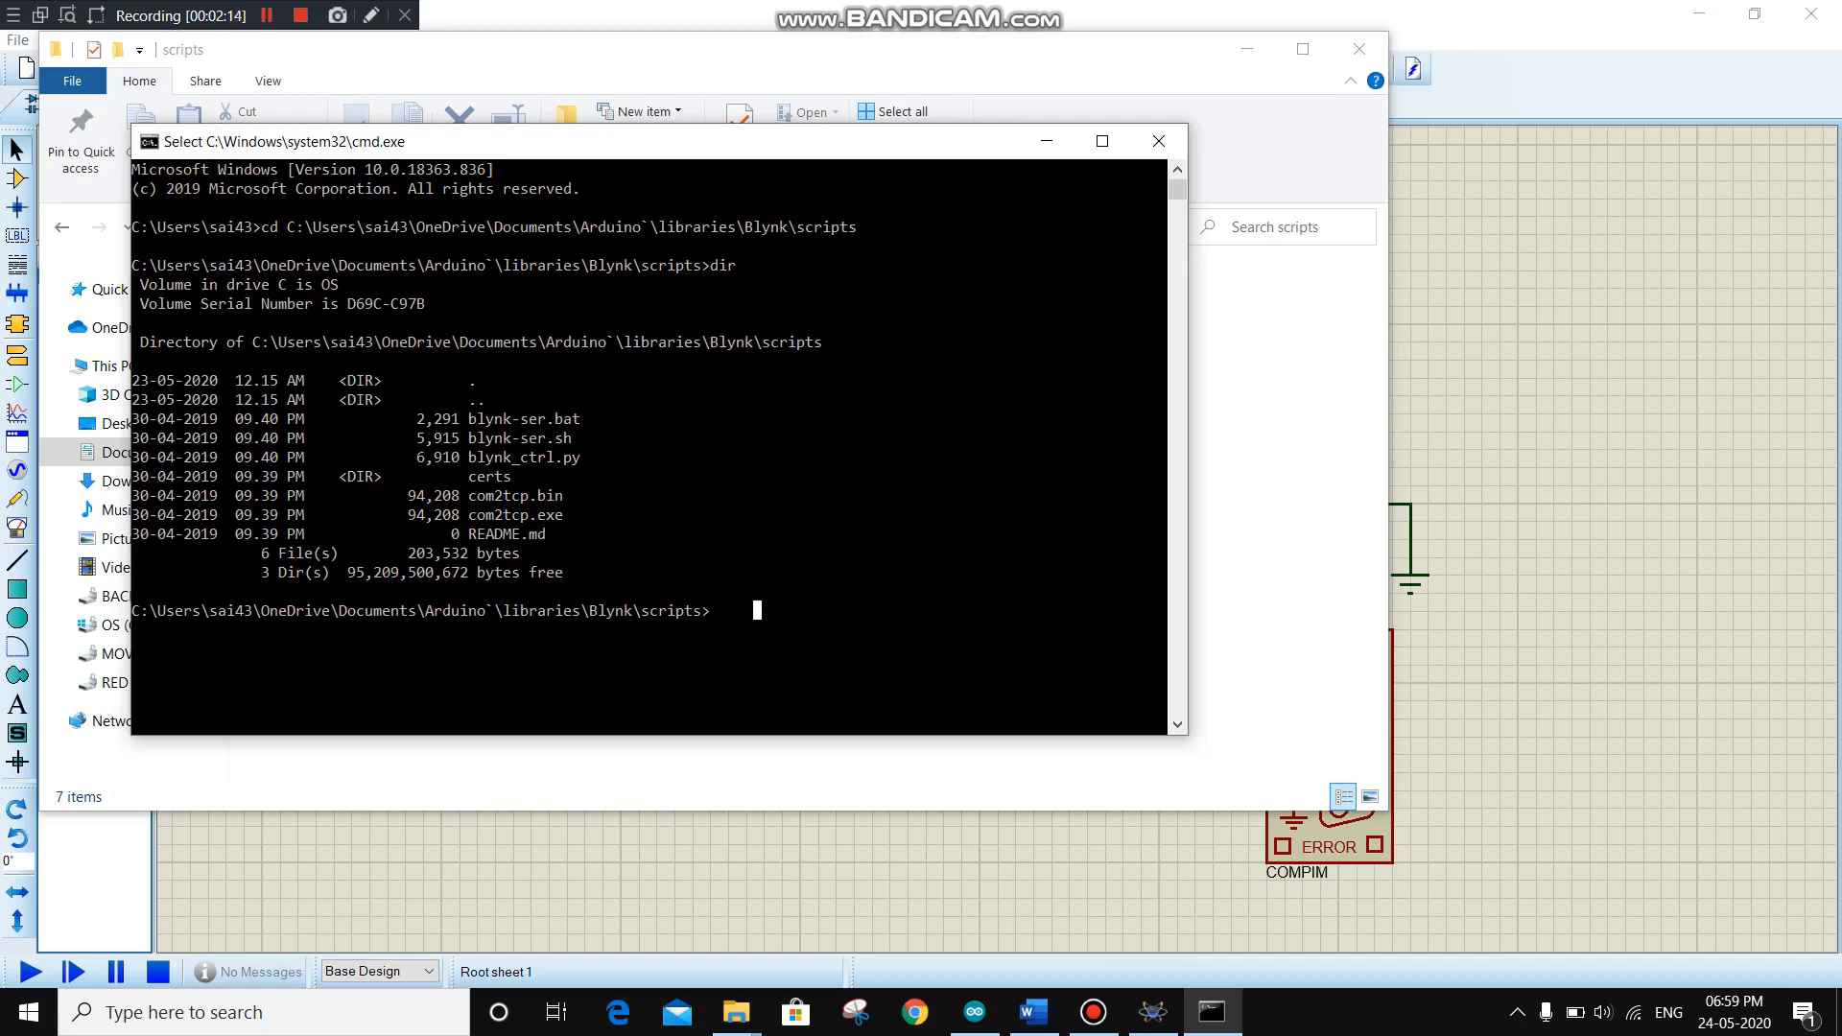
pyautogui.write('blynk-ser.bat')
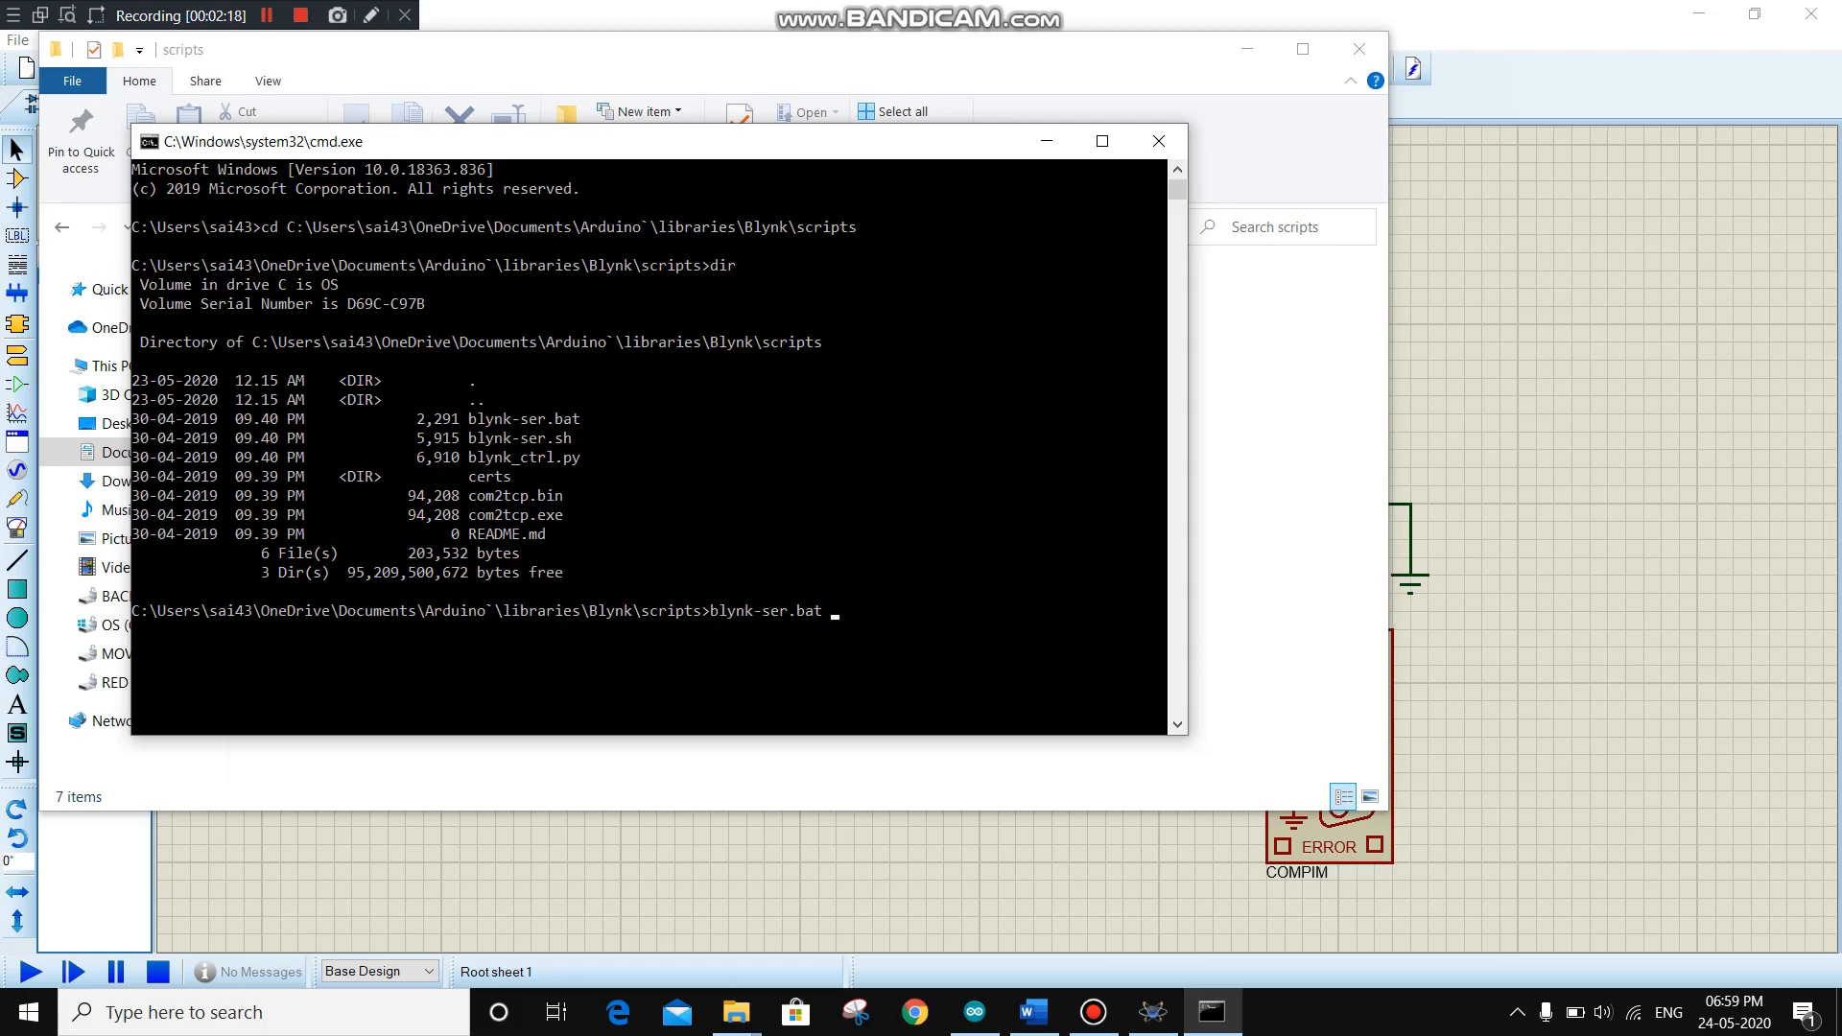
pyautogui.write('-c COM1')
pyautogui.press('Return')
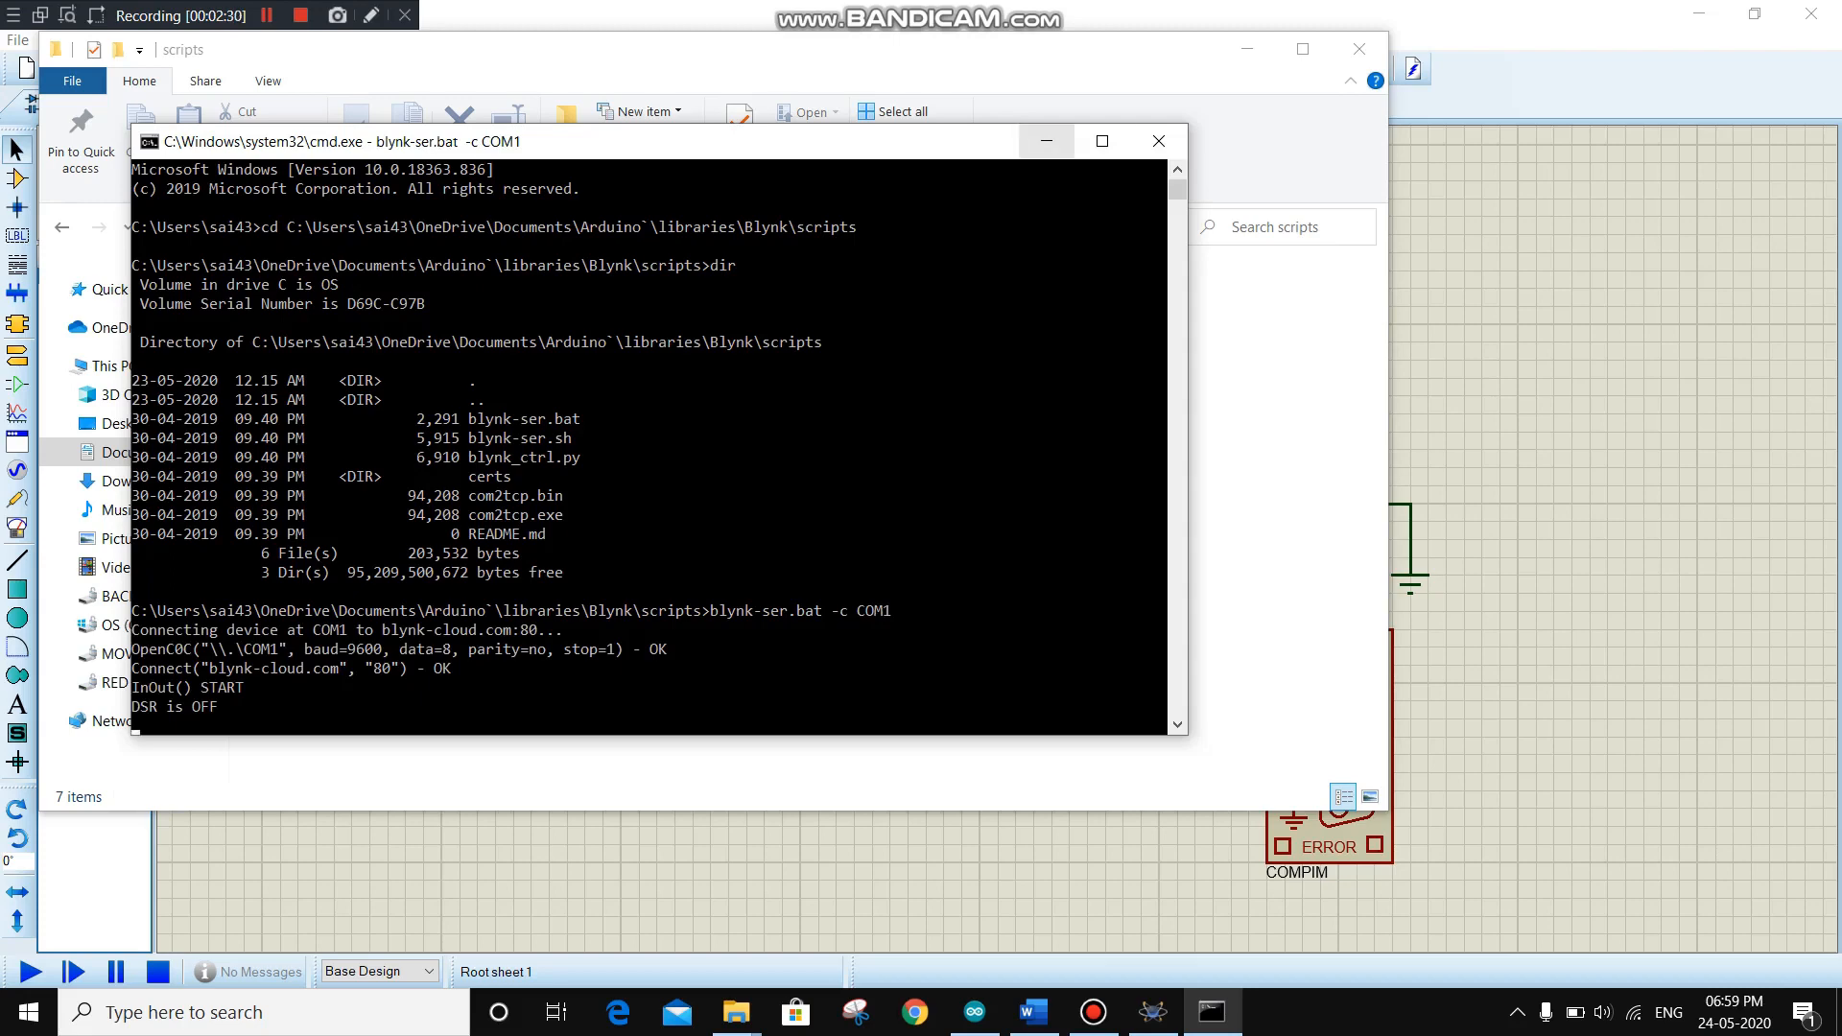
# Step: Minimize the Command Prompt and the scripts folder window, return to the Proteus schematic and start the Arduino Uno circuit simulation
pyautogui.click(1046, 141)
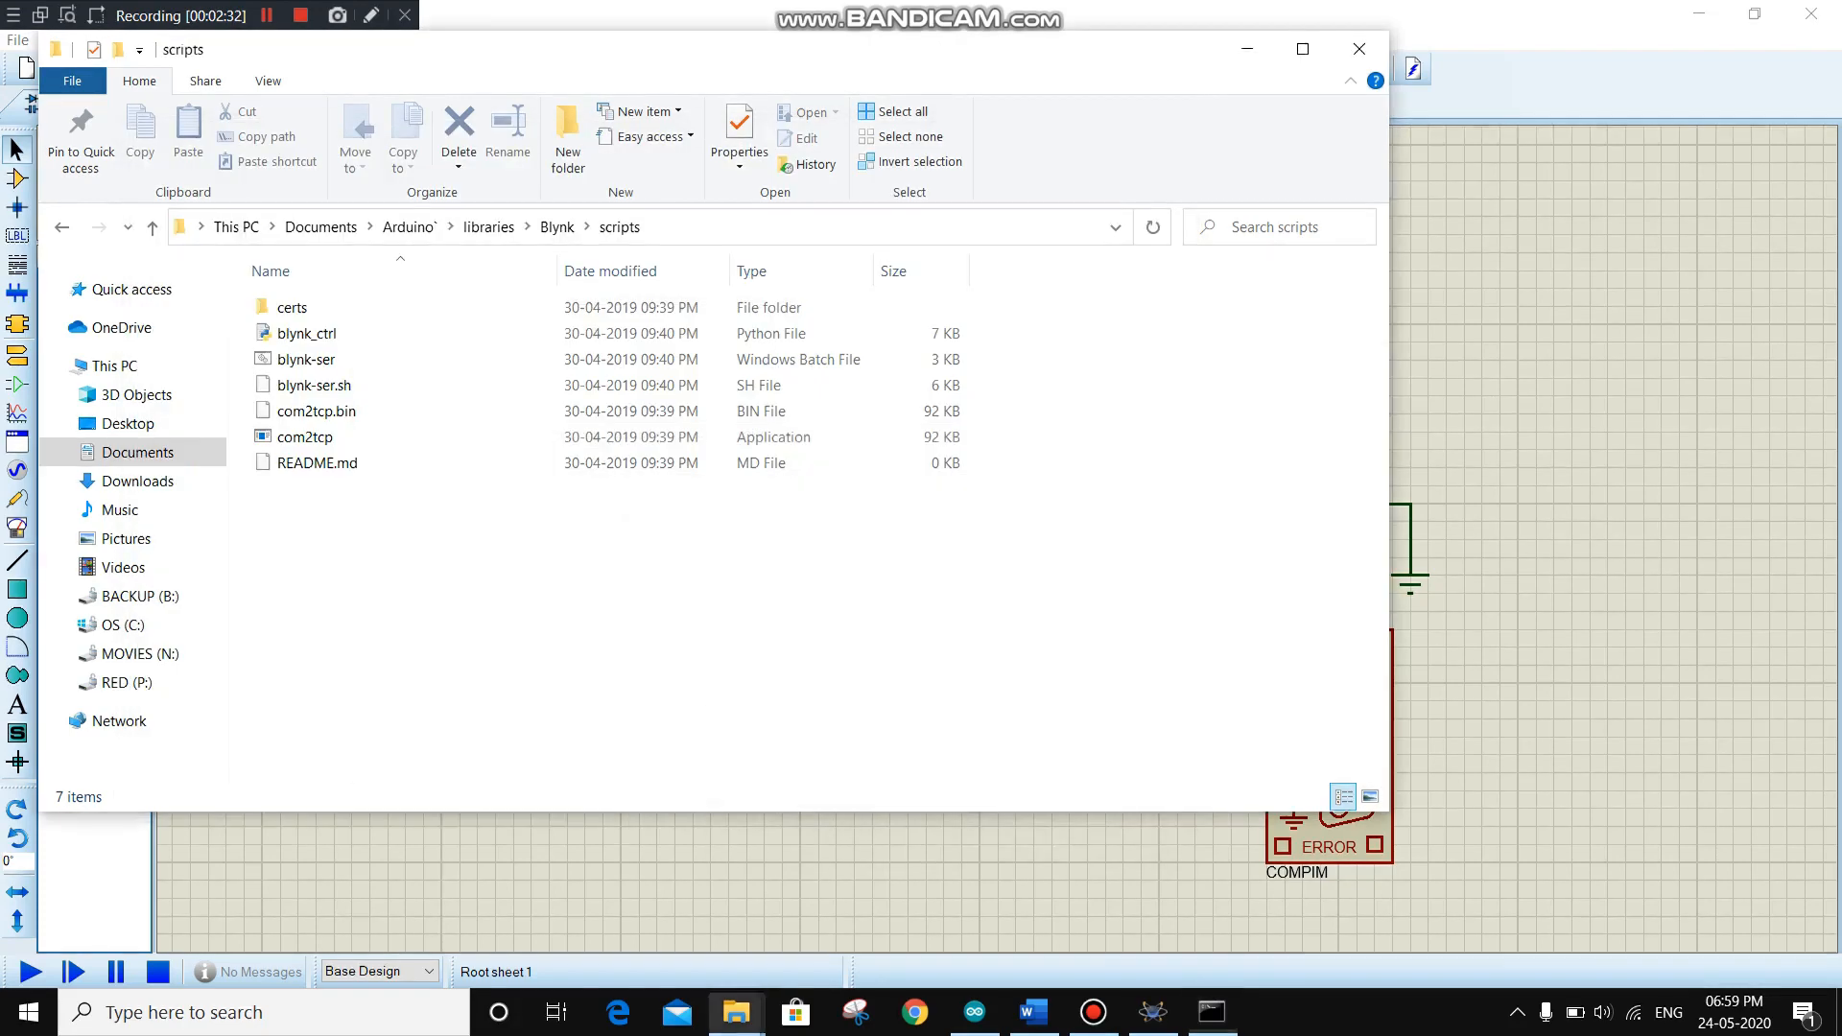
pyautogui.click(1247, 48)
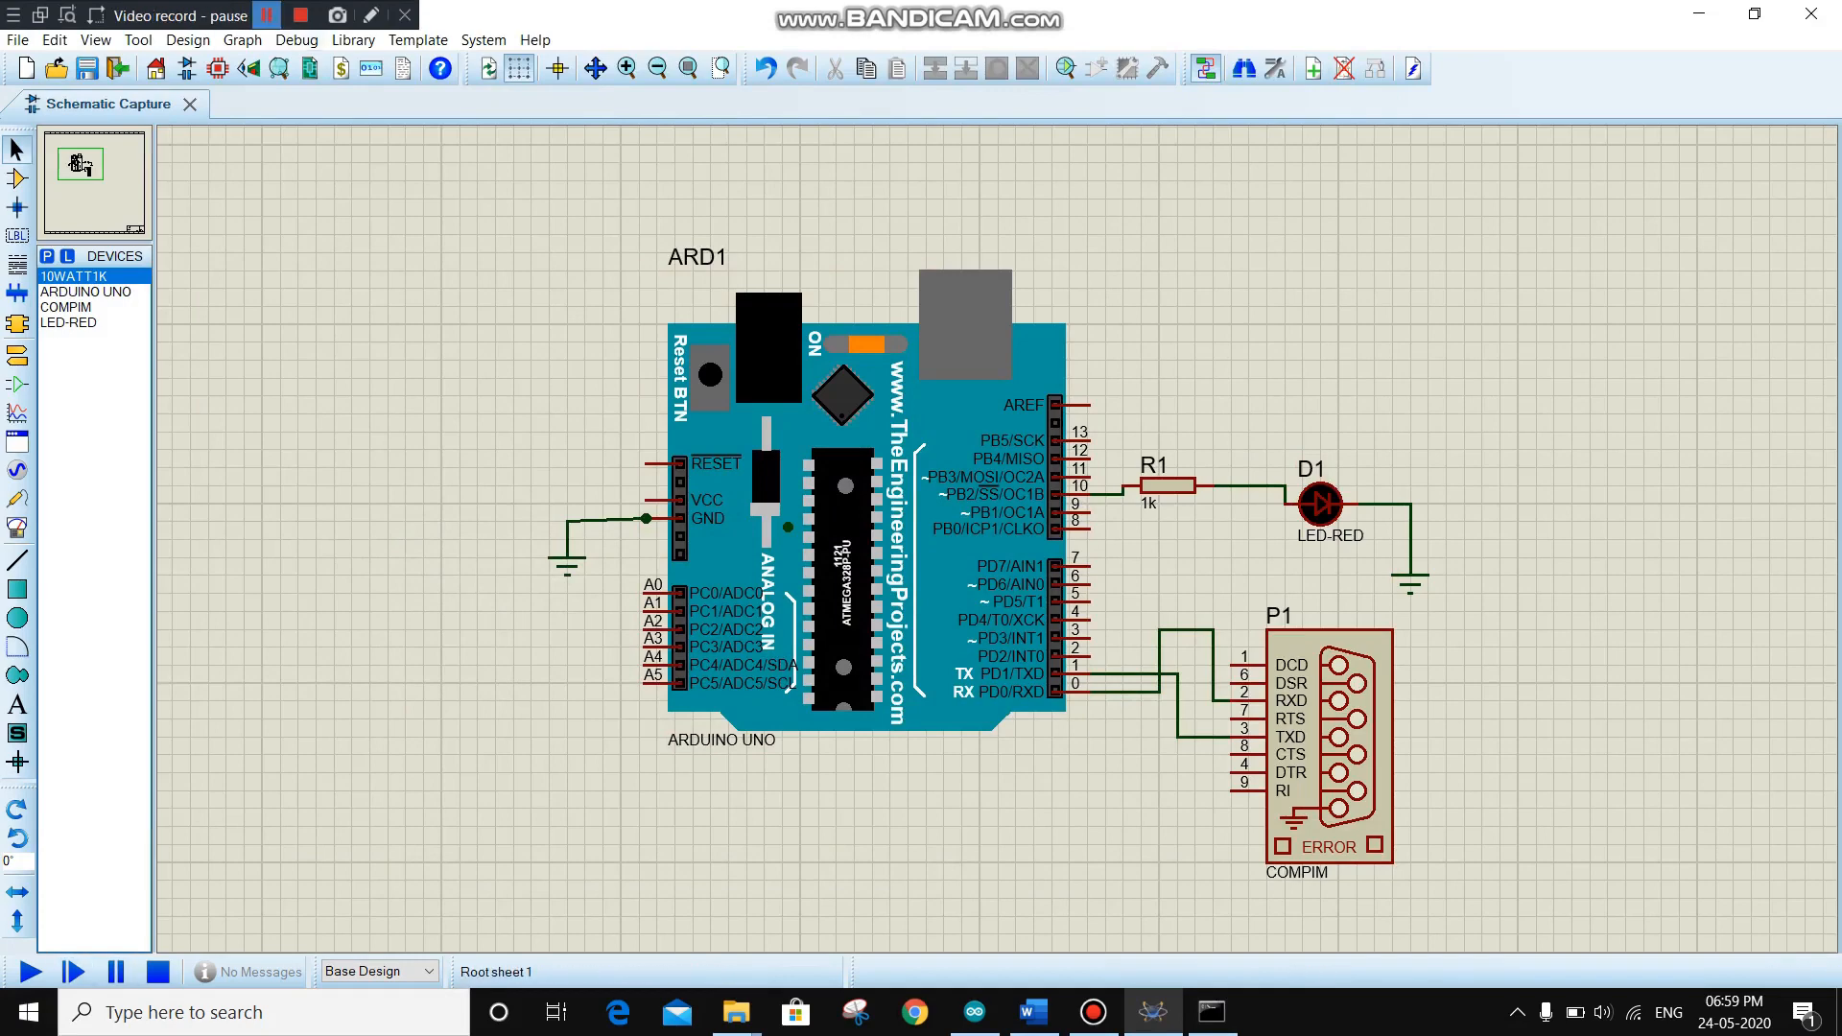
pyautogui.click(267, 13)
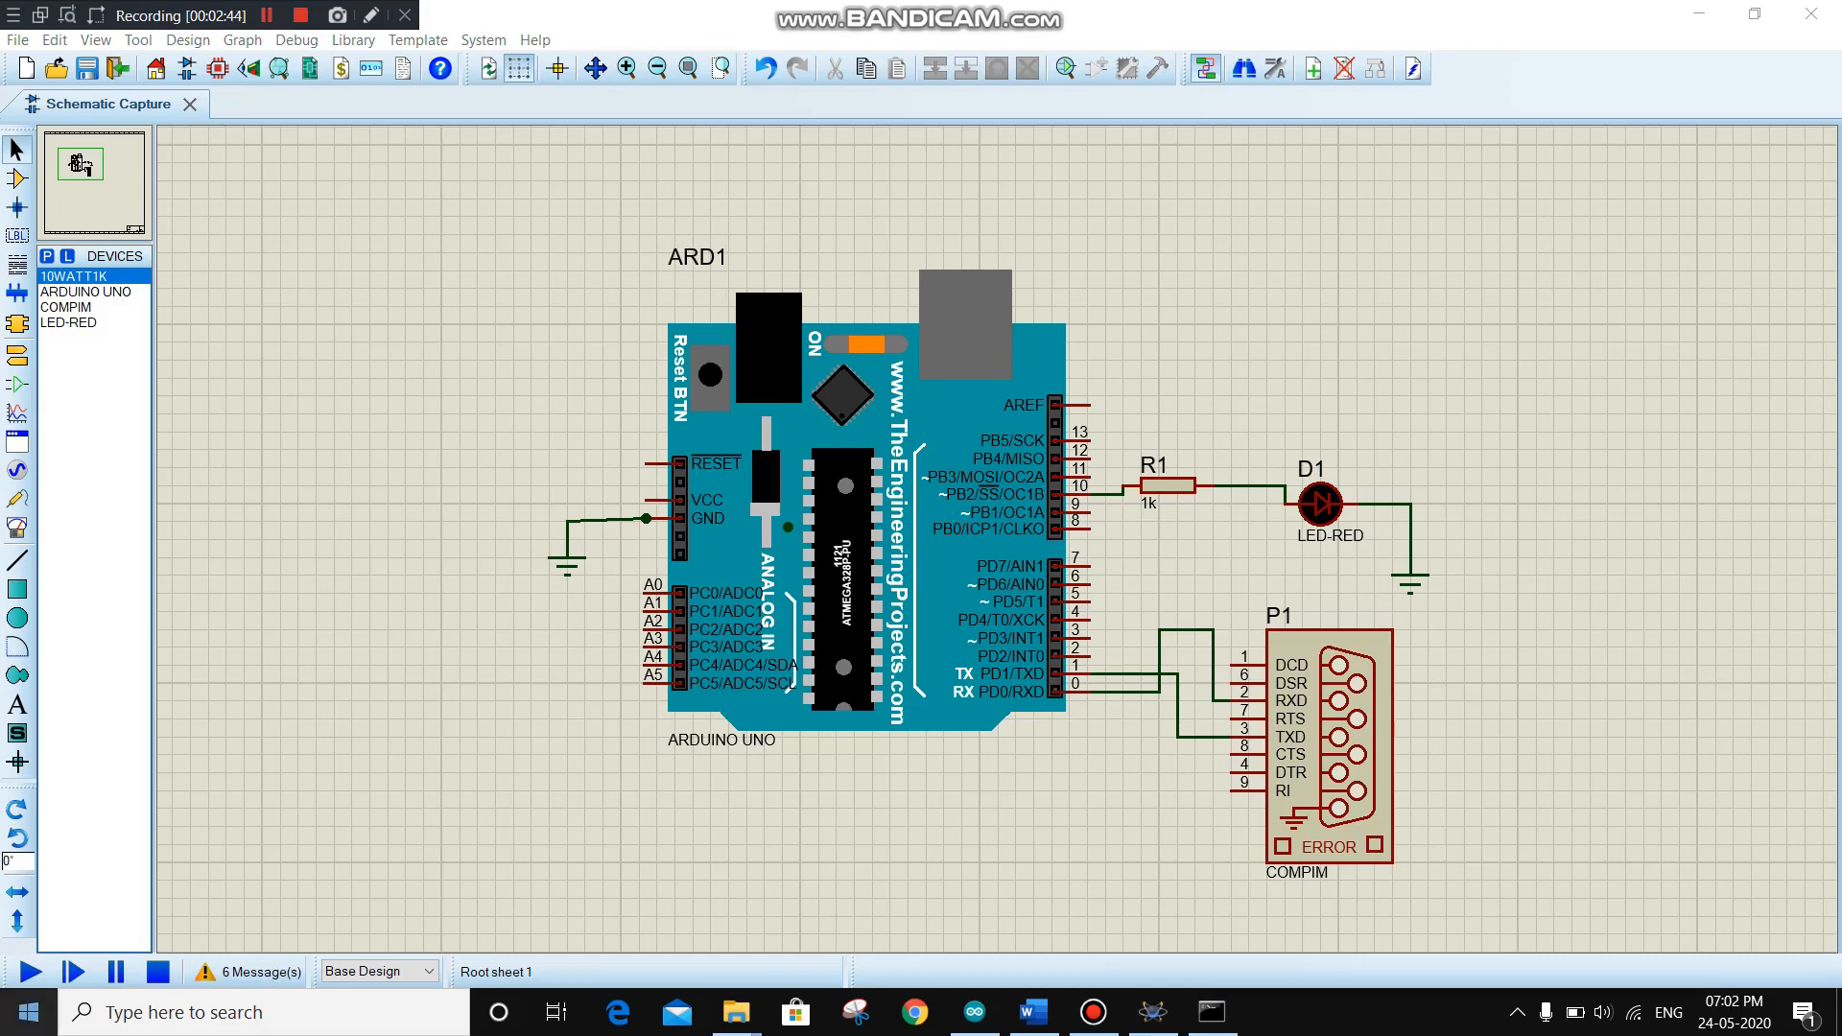
pyautogui.click(30, 972)
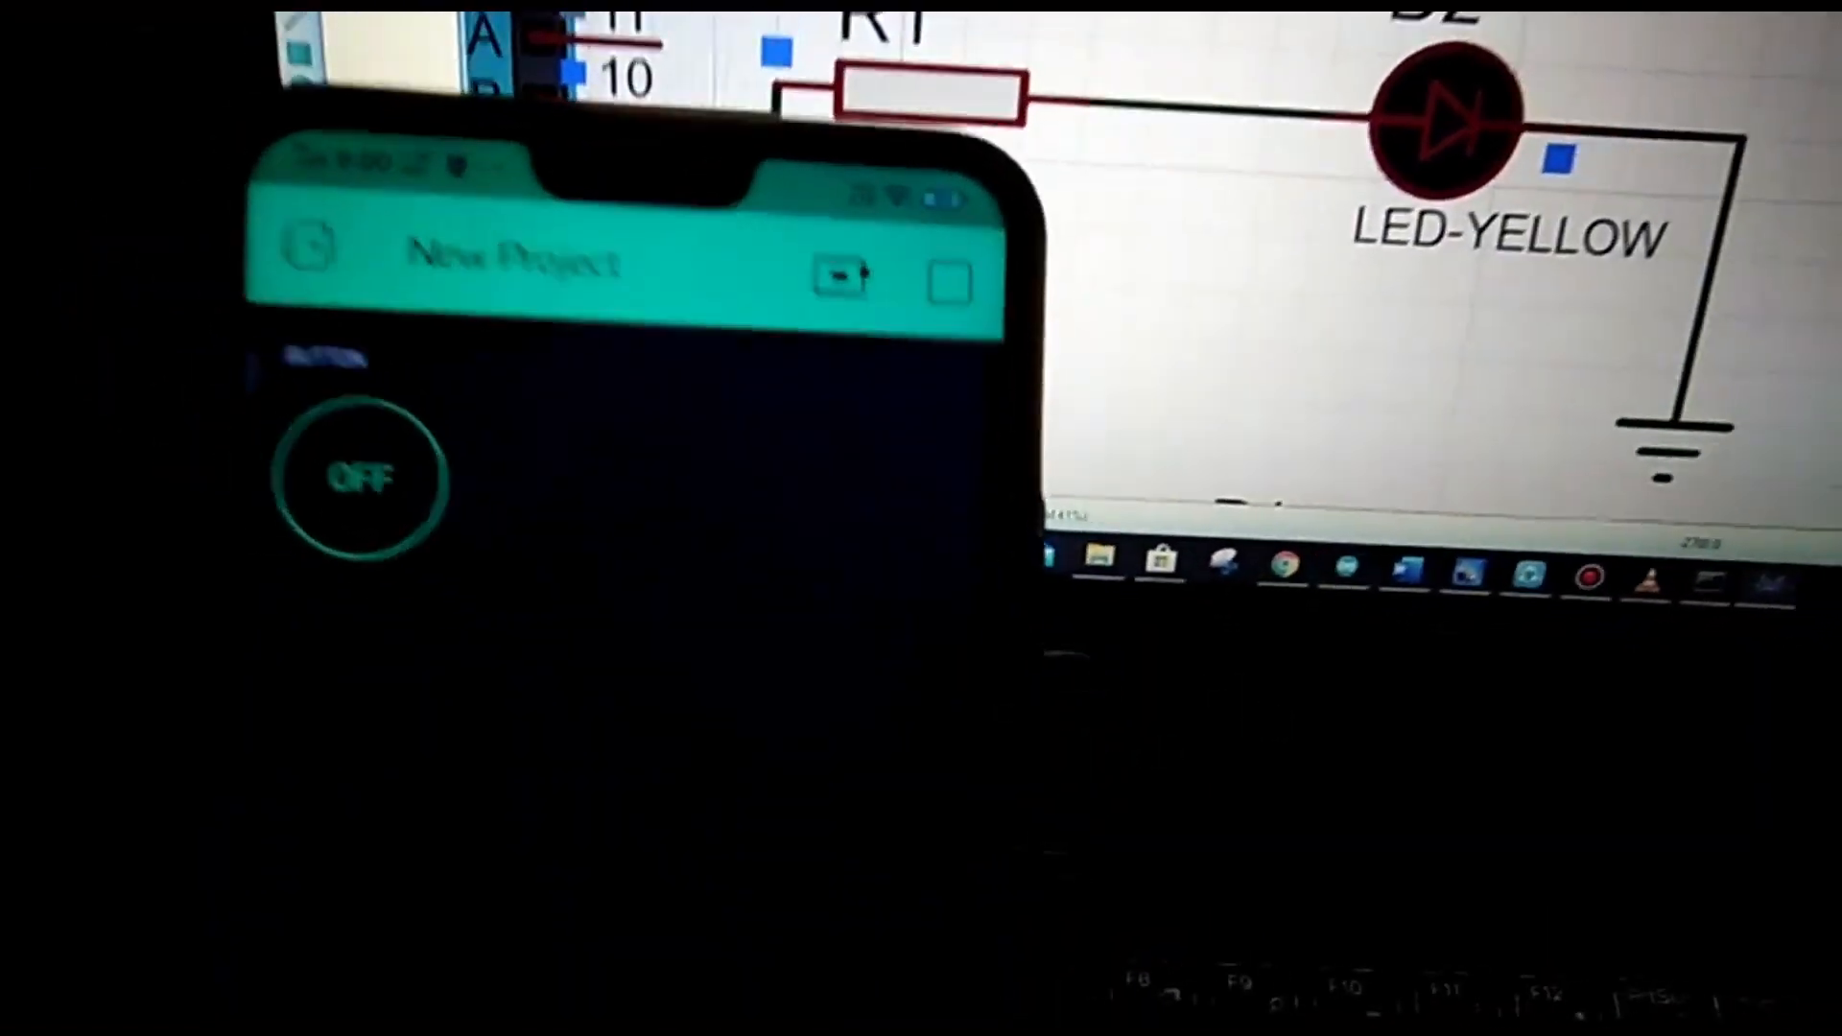
pyautogui.click(485, 552)
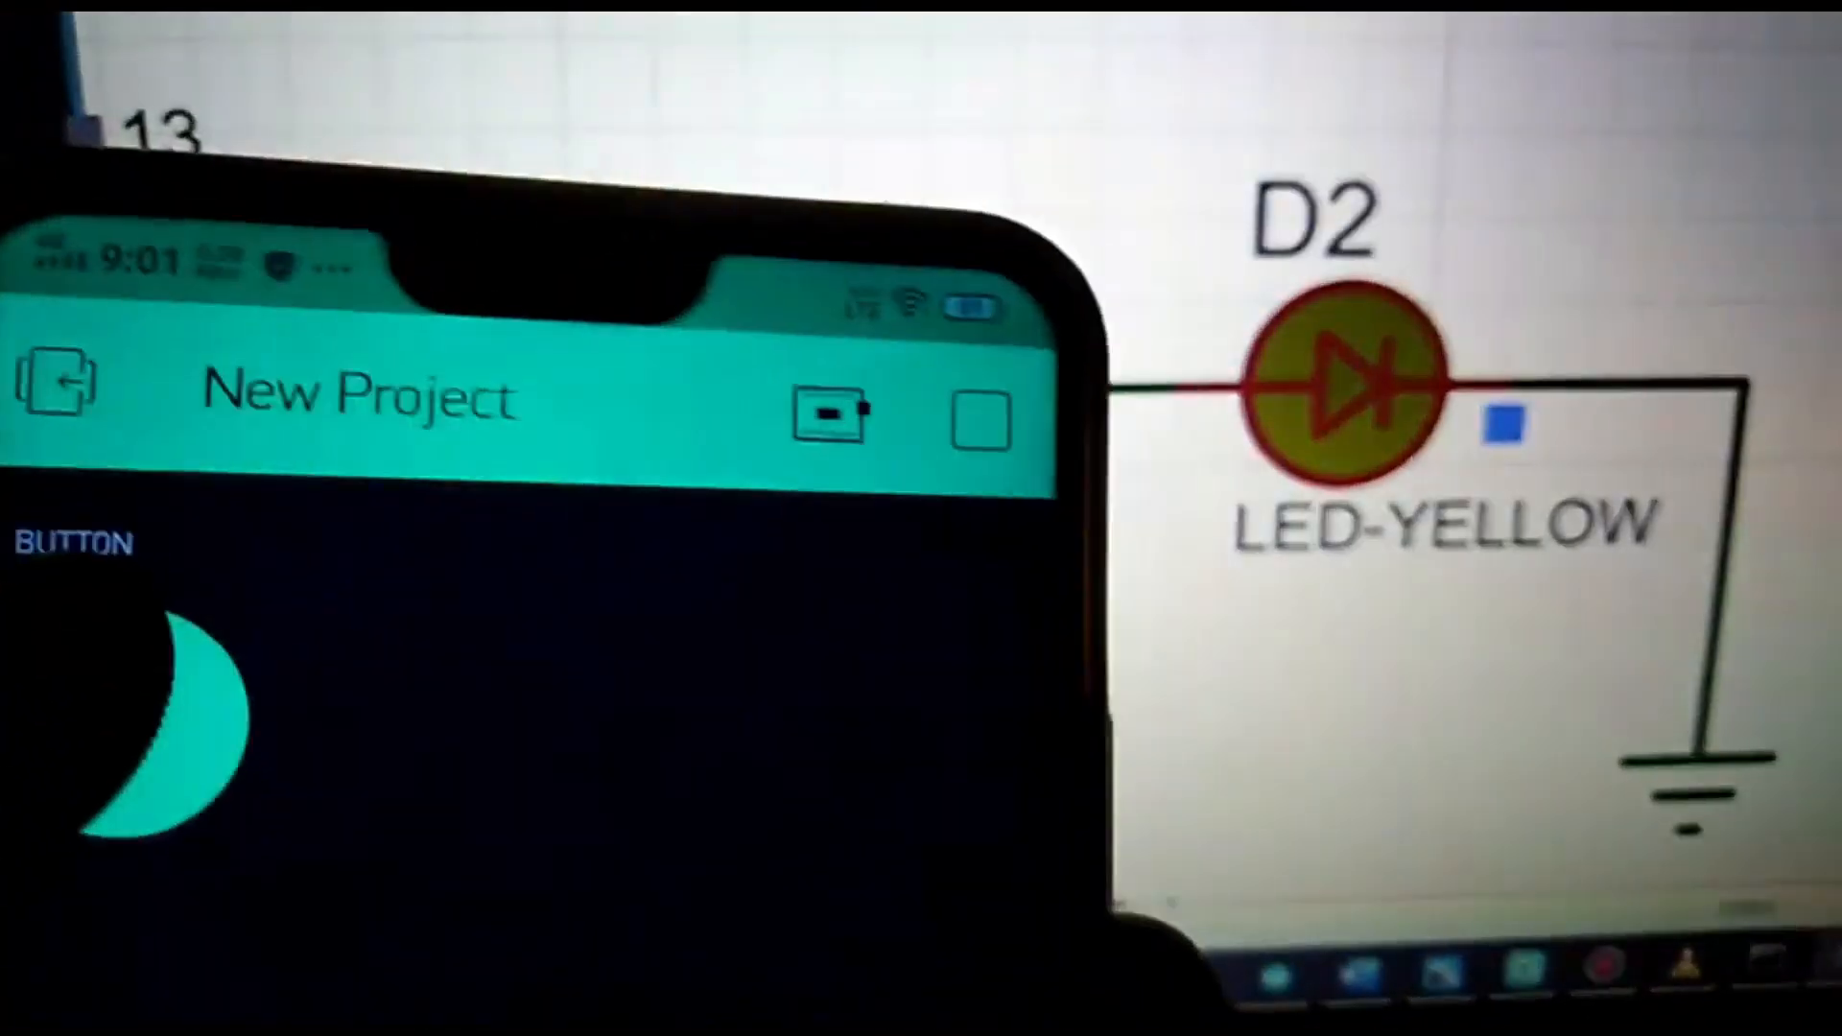
pyautogui.click(105, 718)
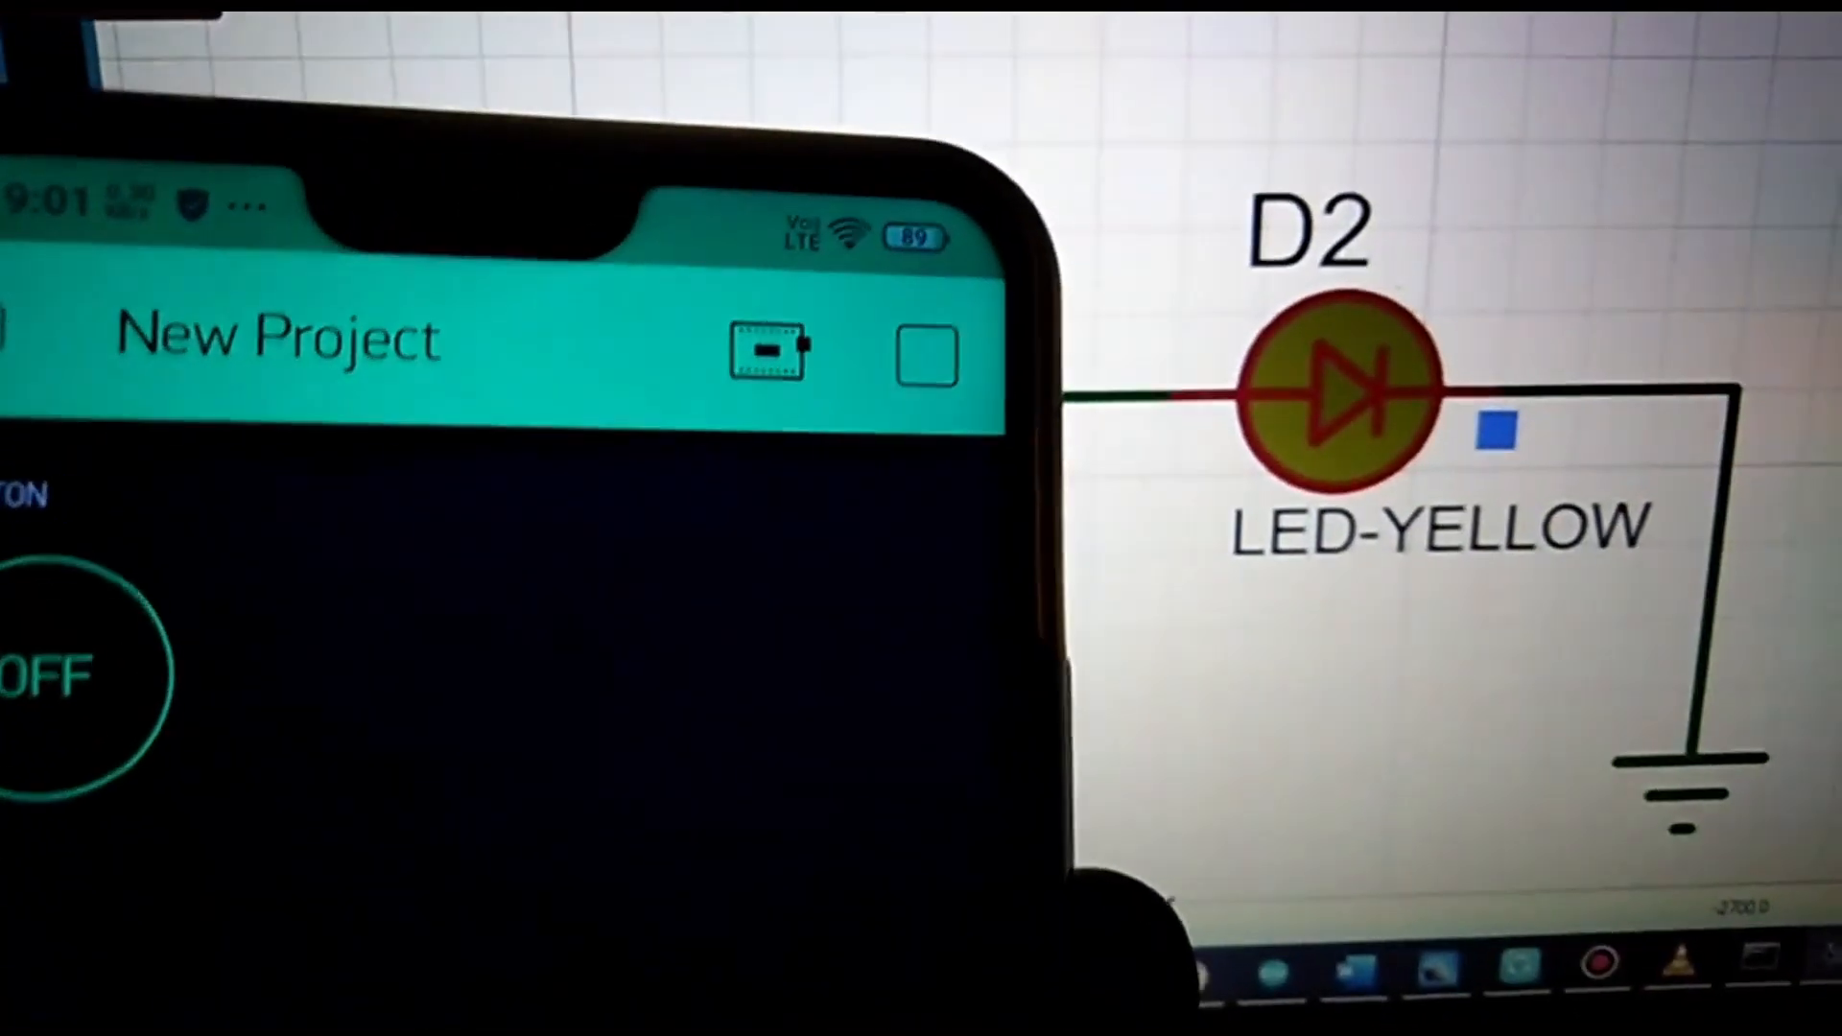